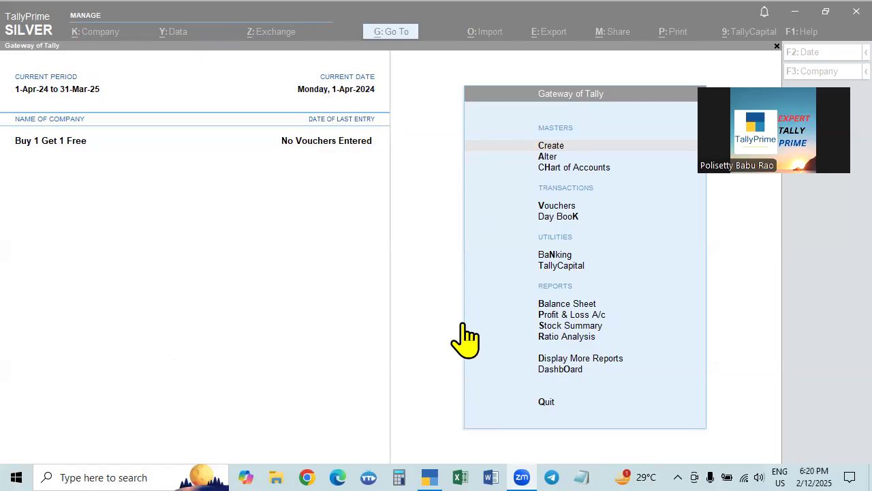
# - Open the Buy 1 Get 1 Free company's details for alteration, review them and accept them
pyautogui.click(47, 145)
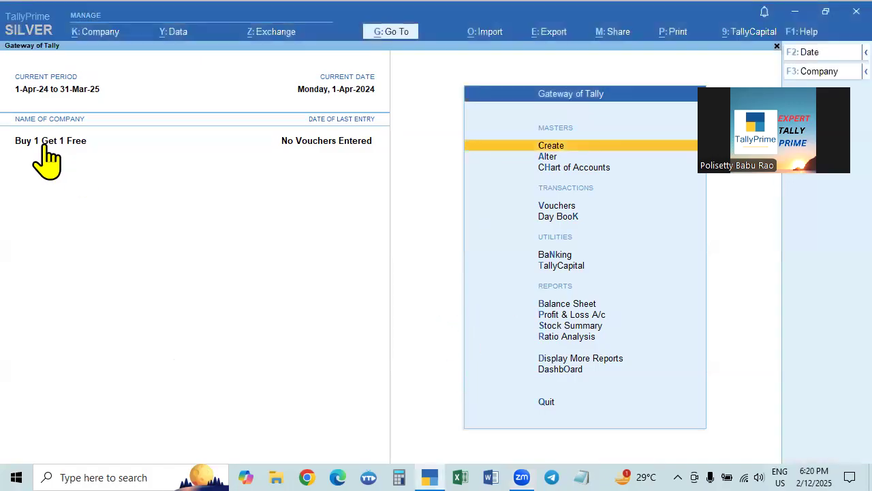
pyautogui.click(92, 34)
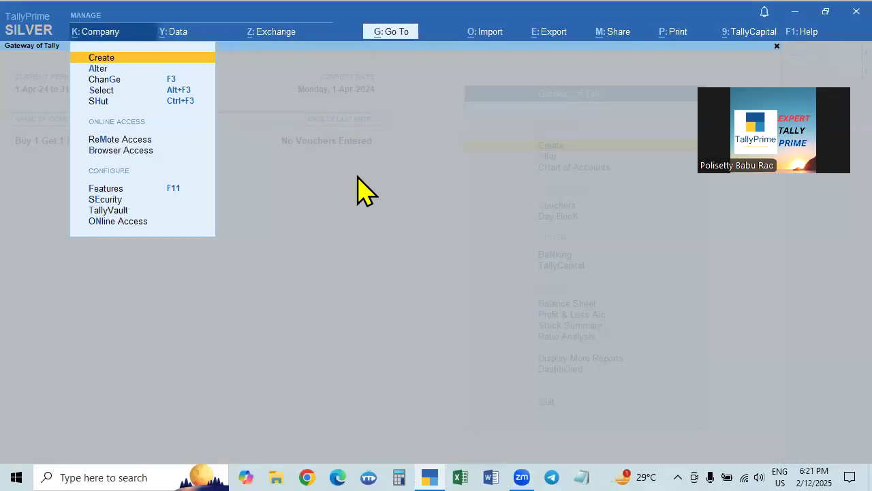
pyautogui.press('Down')
pyautogui.press('Return')
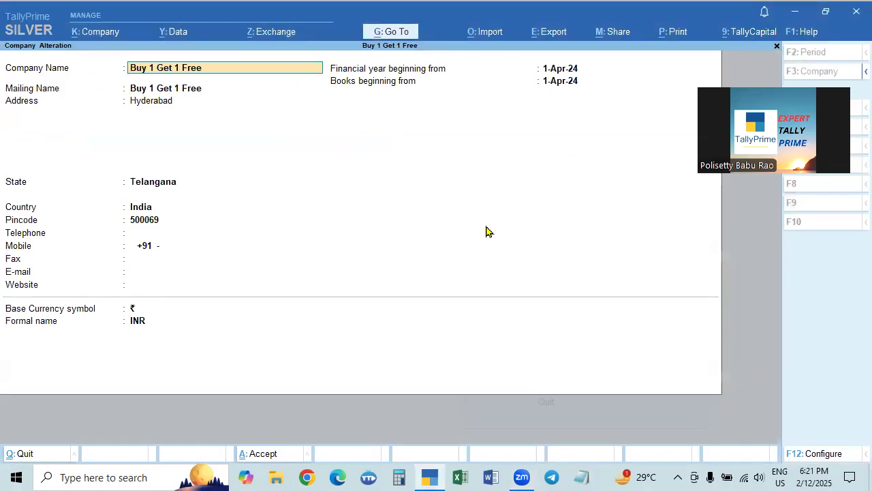
pyautogui.hotkey('ctrl', 'a')
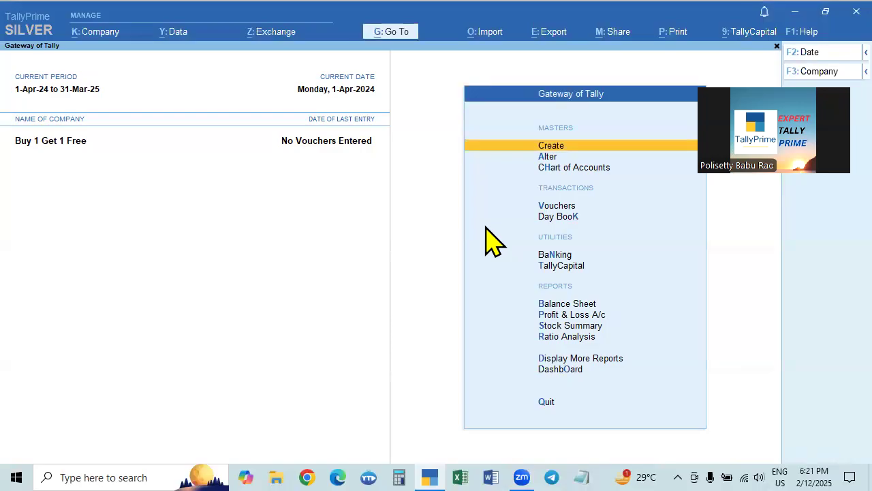
# - In the company features, set separate Actual and Billed Quantity columns in invoices to No
pyautogui.press('F11')
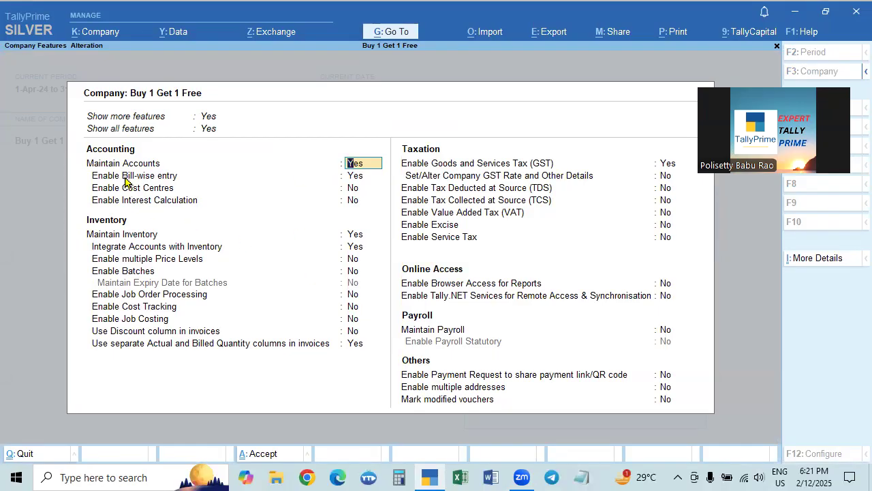
pyautogui.press('Return')
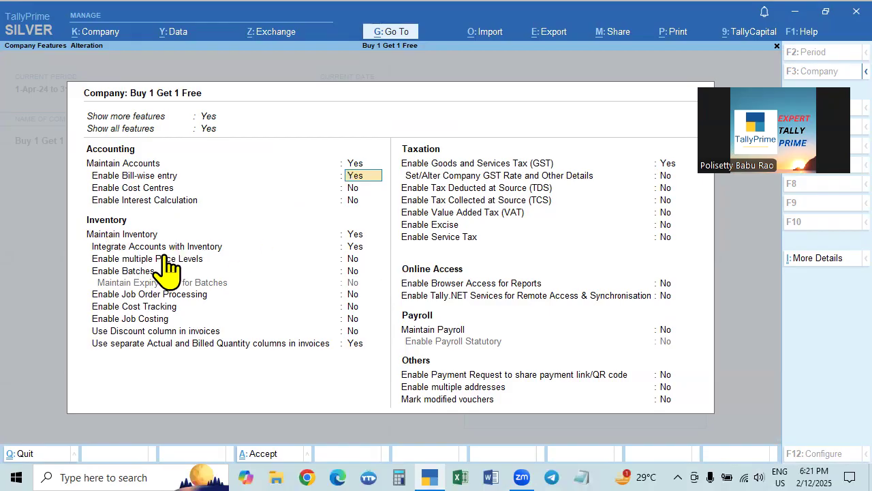
pyautogui.click(355, 344)
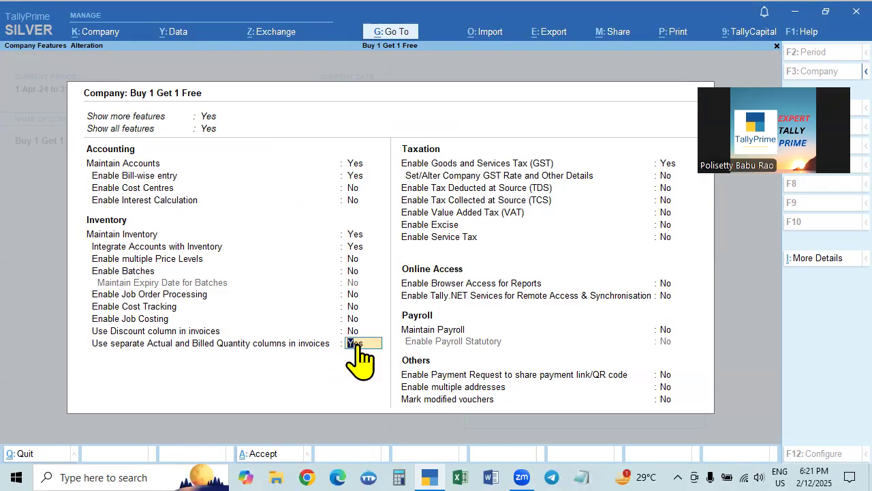
pyautogui.press('n')
pyautogui.press('Return')
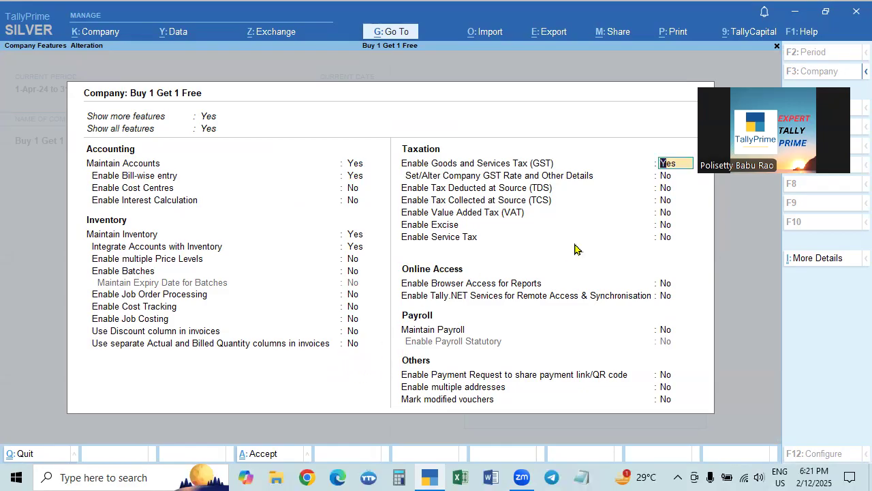
# - Review the company's GST registration with the Regular type, accept it and save the company features
pyautogui.click(666, 170)
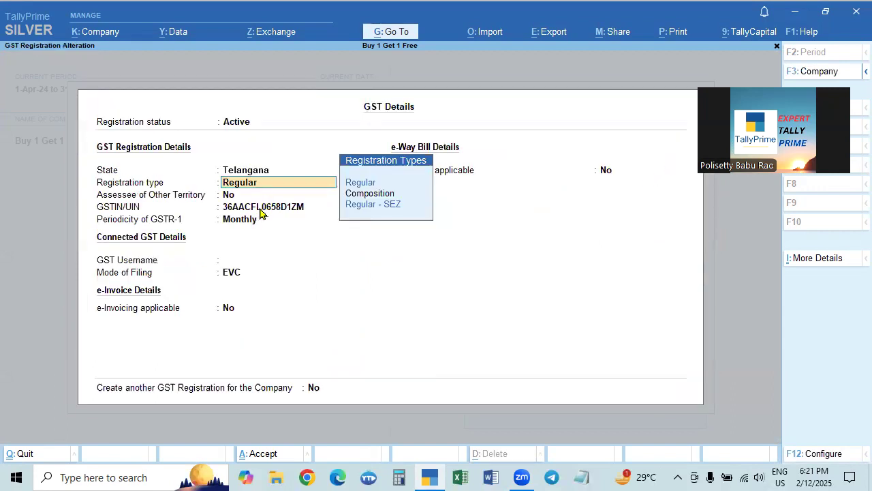
pyautogui.press('Return')
pyautogui.hotkey('ctrl', 'a')
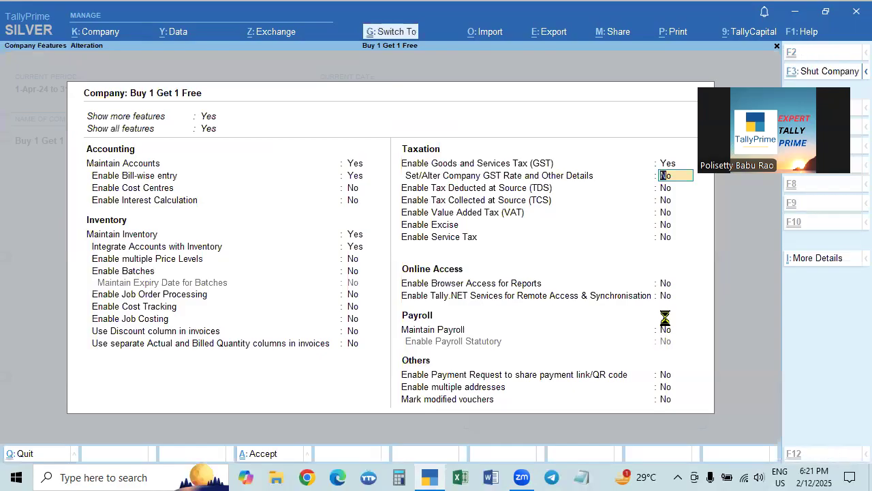
pyautogui.hotkey('ctrl', 'a')
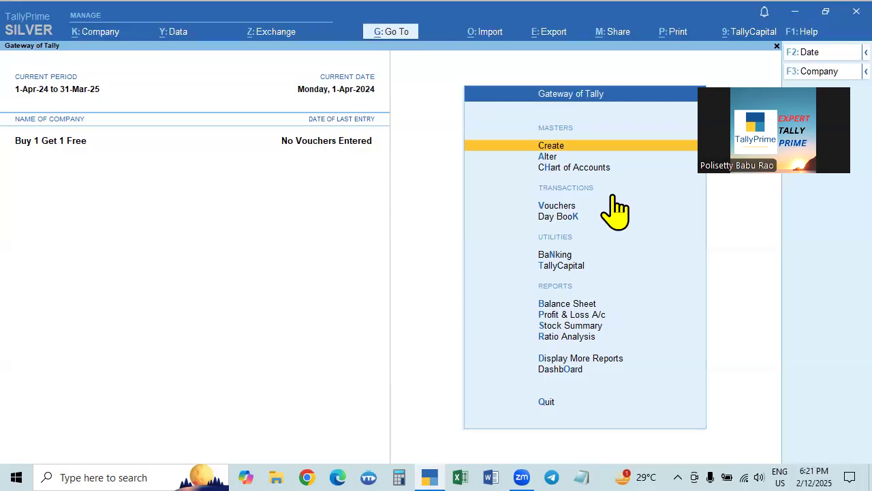
# - Open the list of ledgers for alteration and examine the existing party, sales and tax ledgers
pyautogui.click(549, 157)
pyautogui.press('Down')
pyautogui.press('Down')
pyautogui.press('Down')
pyautogui.press('Down')
pyautogui.press('Up')
pyautogui.press('Up')
pyautogui.press('Up')
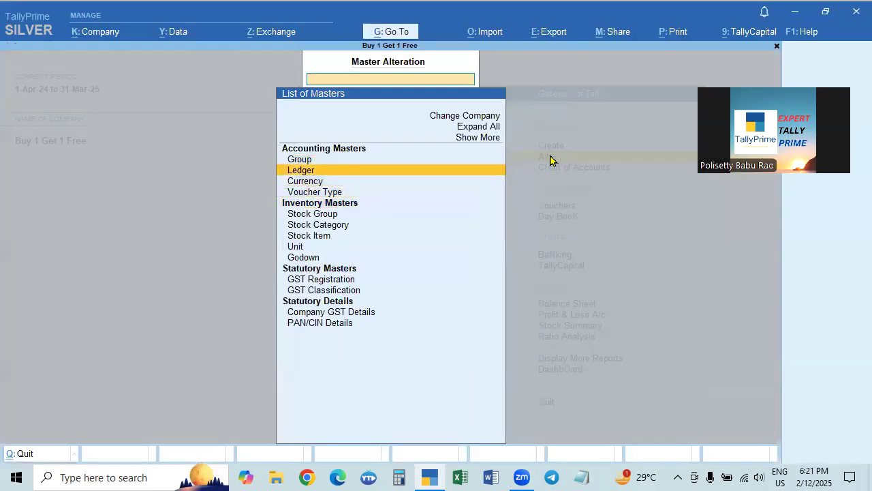
pyautogui.press('Return')
pyautogui.press('Down')
pyautogui.press('Down')
pyautogui.press('Down')
pyautogui.press('Down')
pyautogui.press('Down')
pyautogui.press('Down')
pyautogui.press('Down')
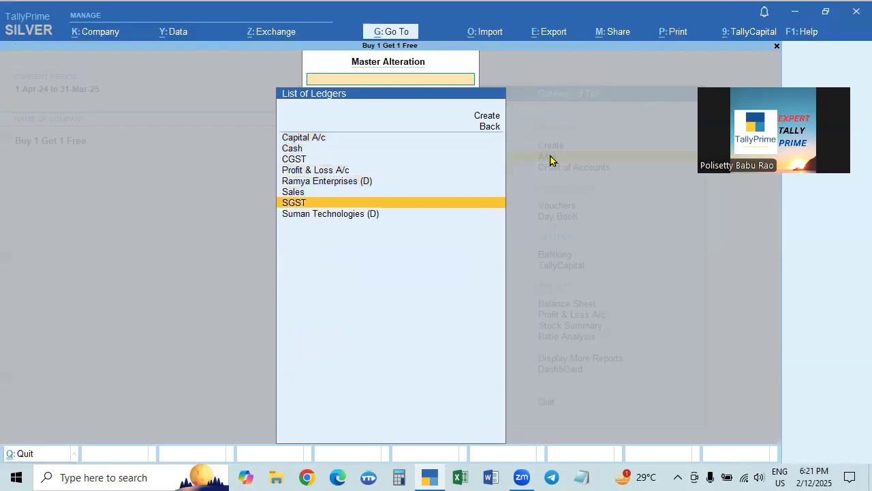
pyautogui.press('Up')
pyautogui.press('Up')
pyautogui.press('Up')
pyautogui.press('Up')
pyautogui.press('Up')
pyautogui.press('Down')
pyautogui.press('Down')
pyautogui.press('Down')
pyautogui.press('Down')
pyautogui.press('Escape')
# - Go through the stock items in master alteration and examine the Dell Laptop's GST and opening balance details
pyautogui.press('Down')
pyautogui.press('Down')
pyautogui.press('Down')
pyautogui.press('Down')
pyautogui.press('Down')
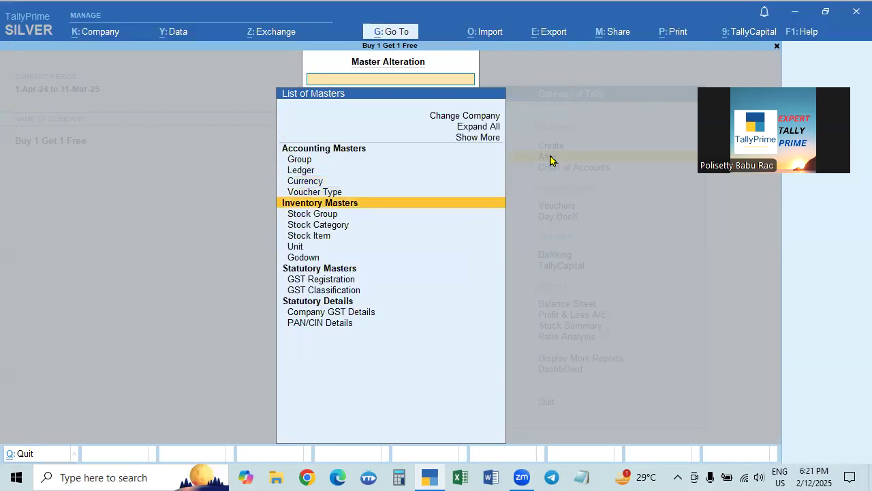
pyautogui.press('Return')
pyautogui.press('Down')
pyautogui.press('Down')
pyautogui.press('Down')
pyautogui.press('Down')
pyautogui.press('Up')
pyautogui.press('Up')
pyautogui.press('Up')
pyautogui.press('Up')
pyautogui.press('Down')
pyautogui.press('Down')
pyautogui.press('Down')
pyautogui.press('Down')
pyautogui.press('Up')
pyautogui.press('Up')
pyautogui.press('Up')
pyautogui.press('Up')
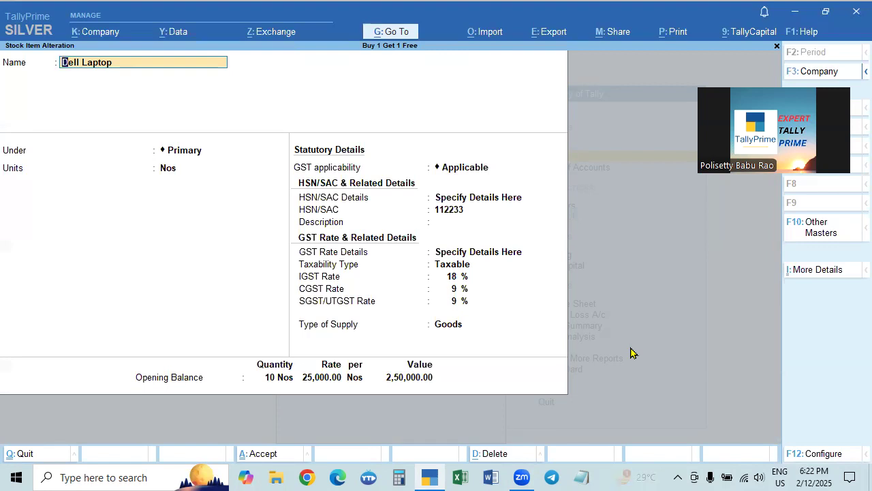
pyautogui.press('Escape')
pyautogui.press('Escape')
pyautogui.press('Escape')
pyautogui.press('Escape')
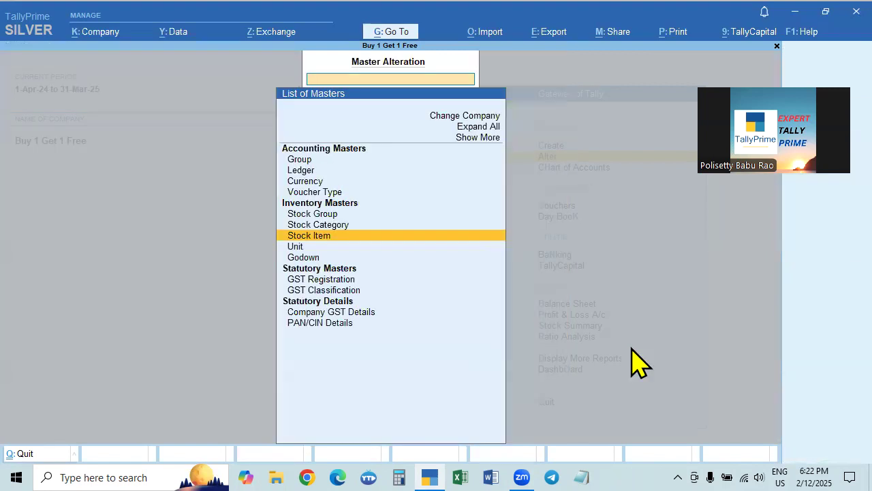
# - Open the Stock Summary, examine the item quantities and values including Free Sample, and return to the Gateway of Tally
pyautogui.press('Down')
pyautogui.press('Down')
pyautogui.press('Down')
pyautogui.press('Down')
pyautogui.press('Down')
pyautogui.press('Down')
pyautogui.press('Down')
pyautogui.press('Down')
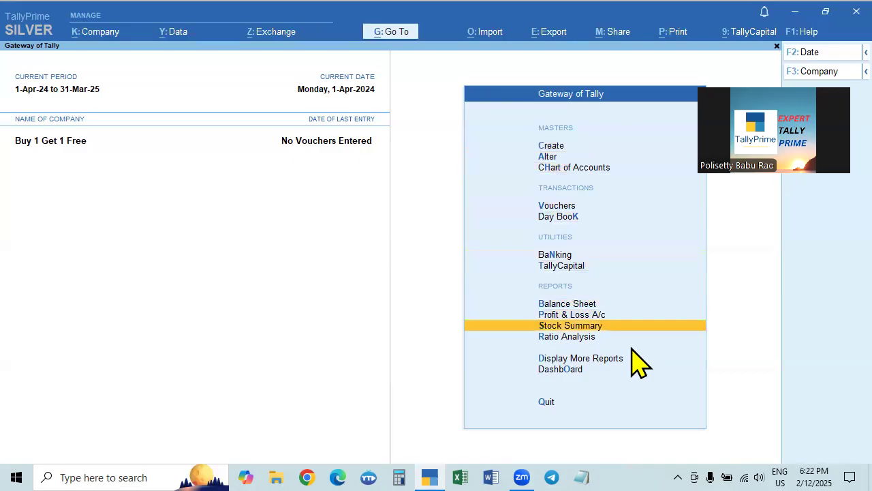
pyautogui.press('Return')
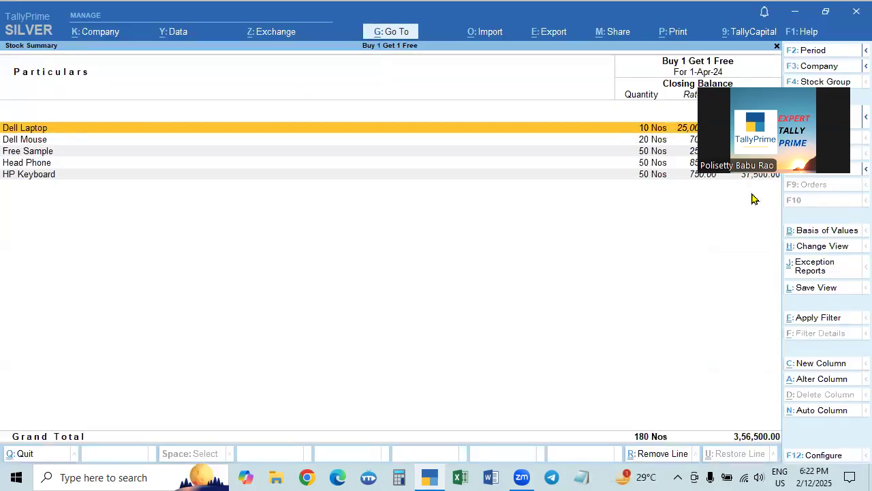
pyautogui.moveTo(766, 97); pyautogui.dragTo(785, 4)
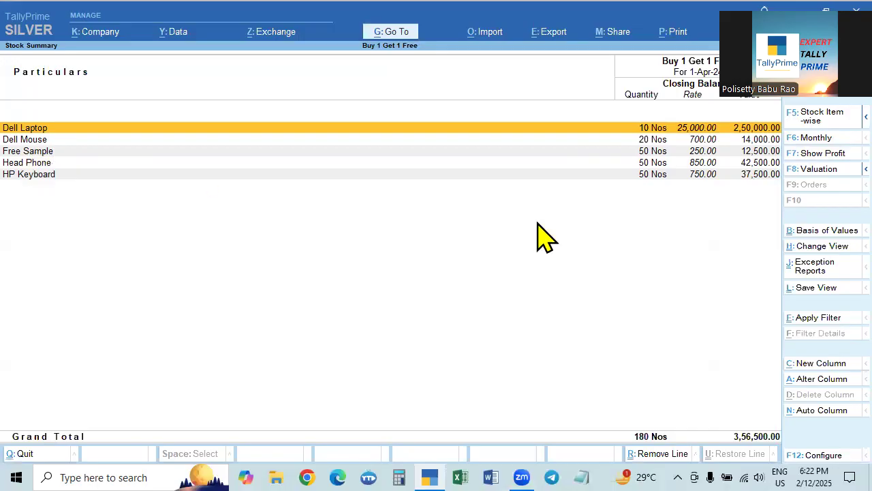
pyautogui.click(130, 148)
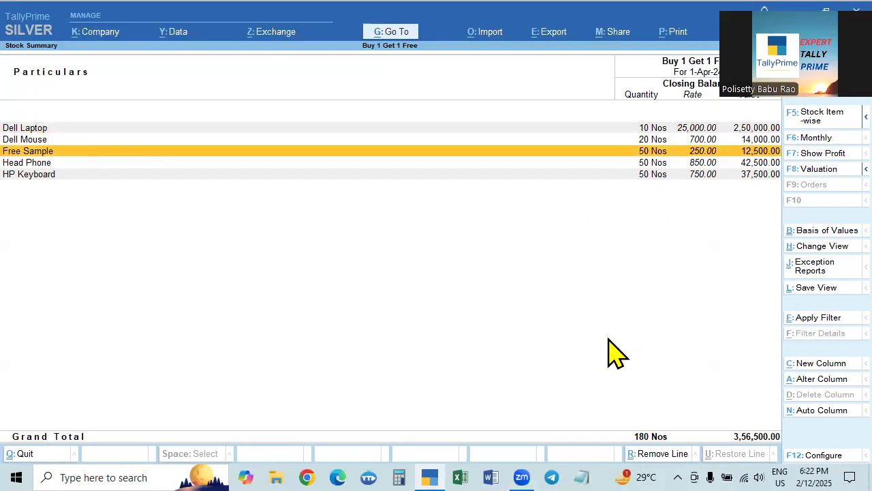
pyautogui.press('Escape')
pyautogui.press('Escape')
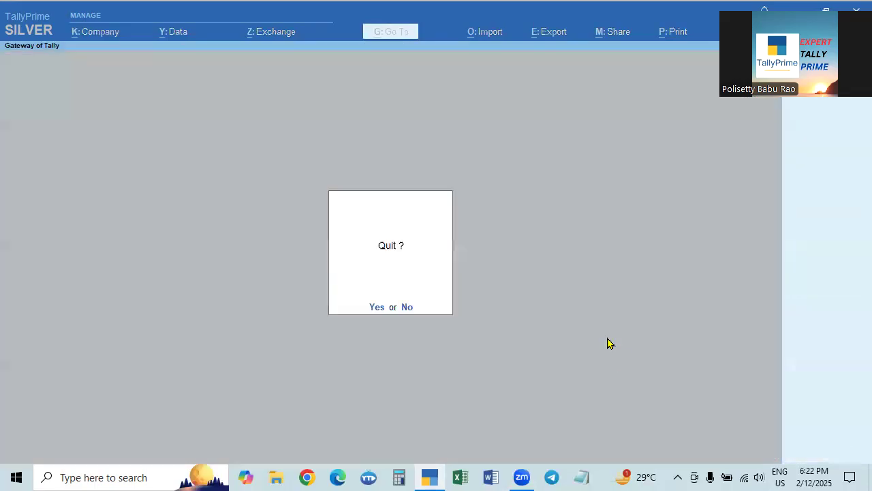
pyautogui.press('n')
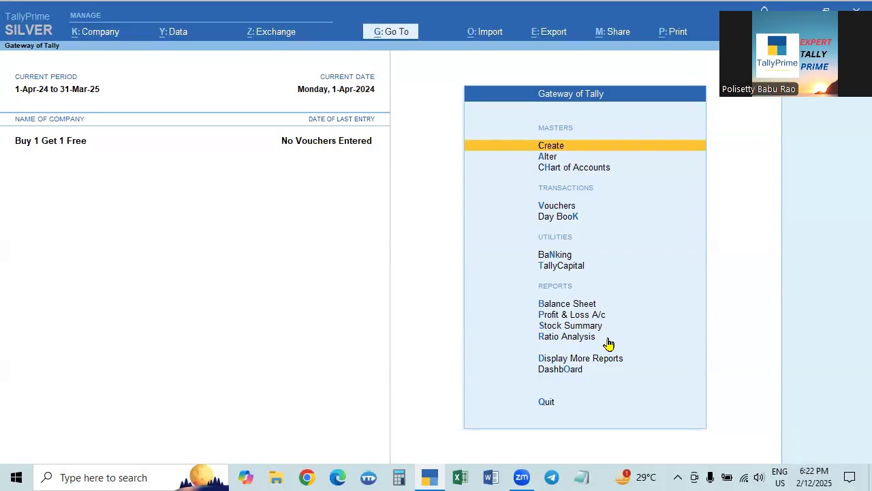
# - Open voucher entry and switch to a new Sales voucher
pyautogui.press('Down')
pyautogui.press('Down')
pyautogui.press('Down')
pyautogui.press('Return')
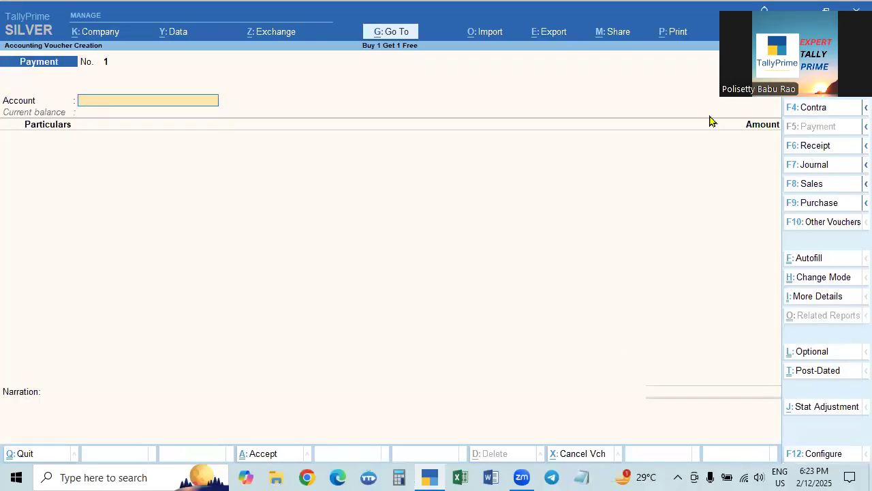
pyautogui.moveTo(733, 83); pyautogui.dragTo(634, 280)
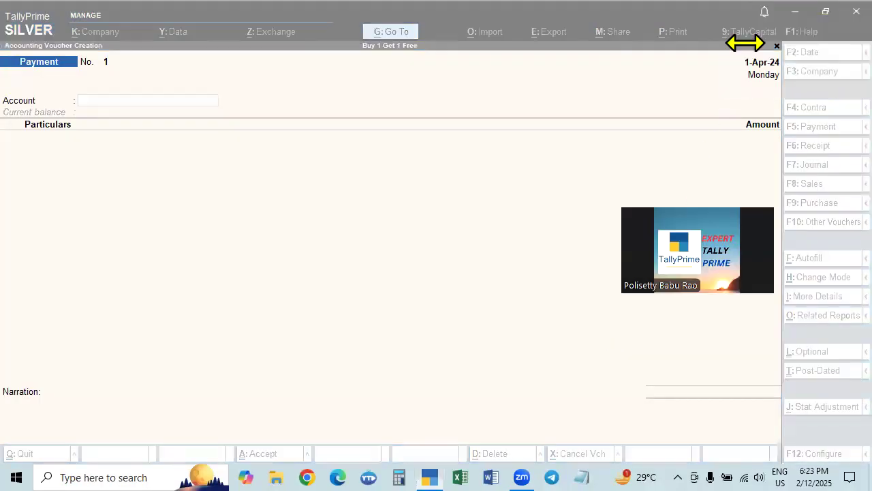
pyautogui.click(151, 126)
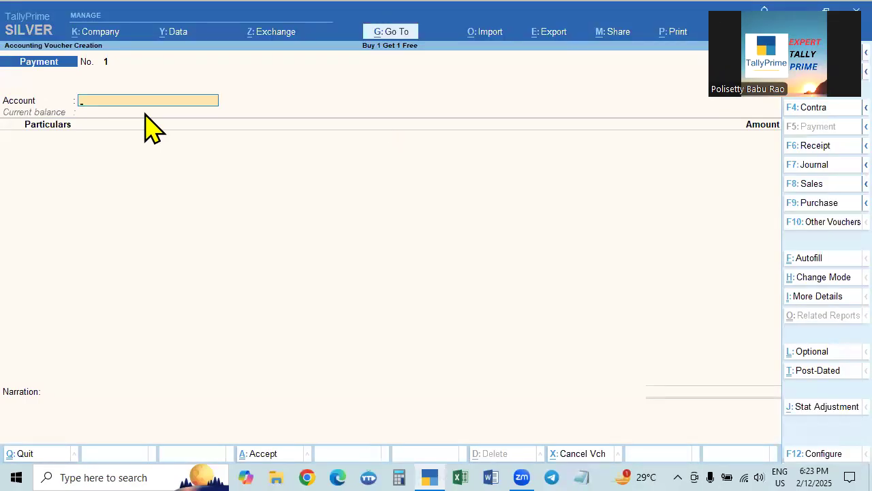
pyautogui.press('F8')
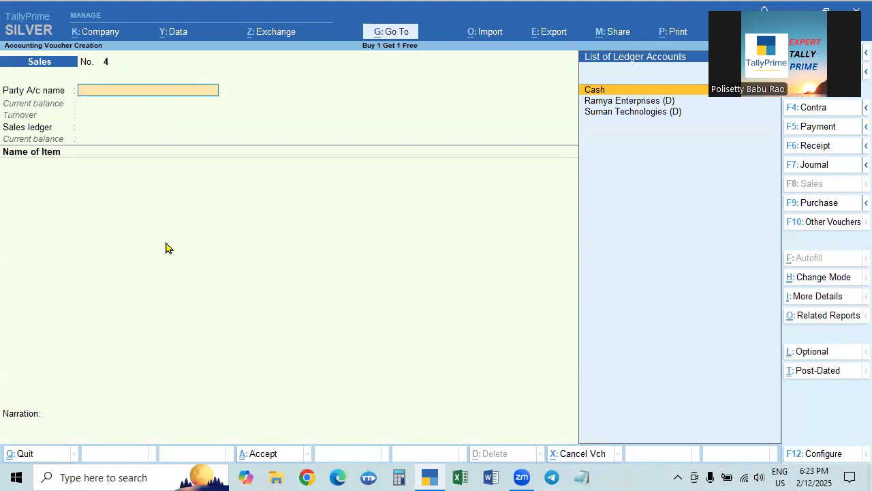
# - Try the sales voucher in Accounting Invoice and As Voucher modes, and return it to Item Invoice mode
pyautogui.click(810, 279)
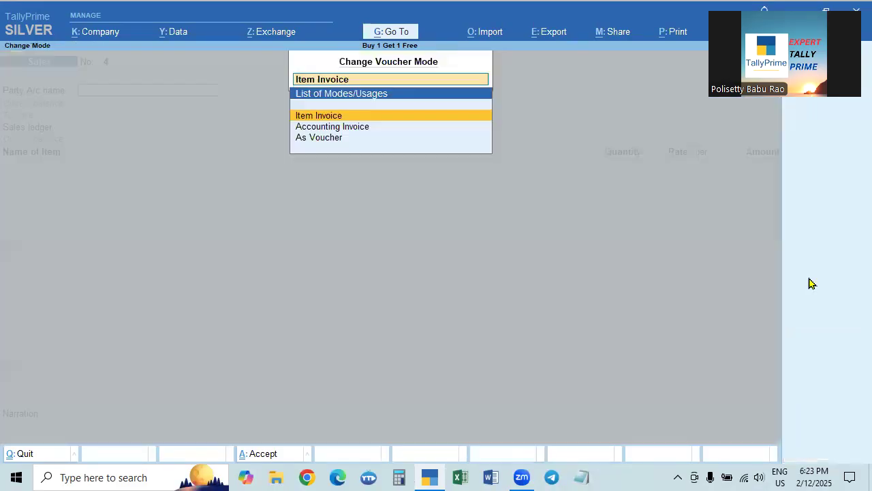
pyautogui.click(325, 129)
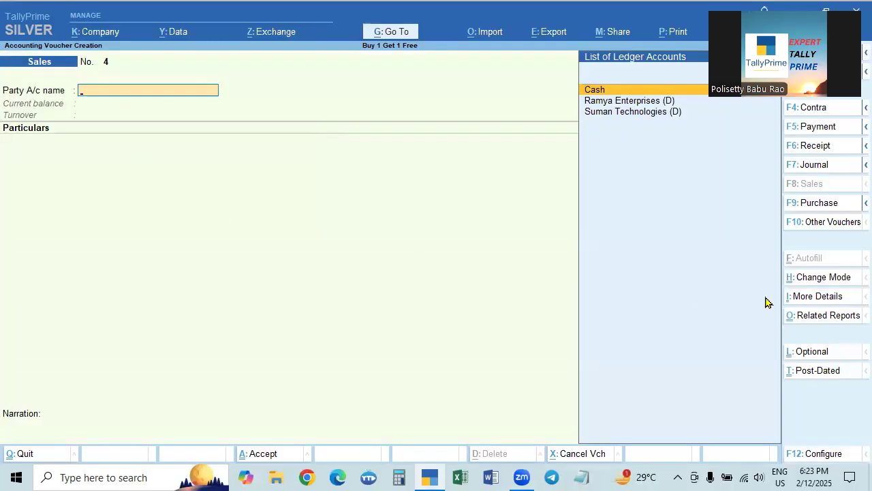
pyautogui.click(822, 278)
pyautogui.press('Down')
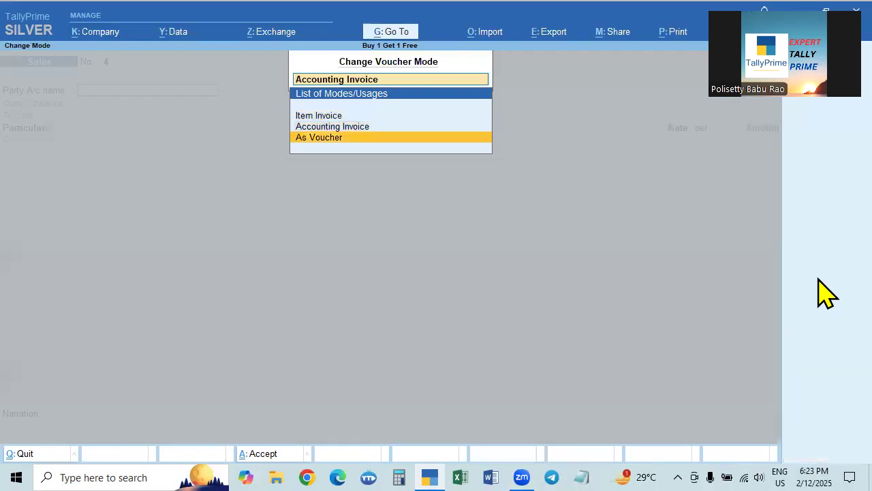
pyautogui.press('Return')
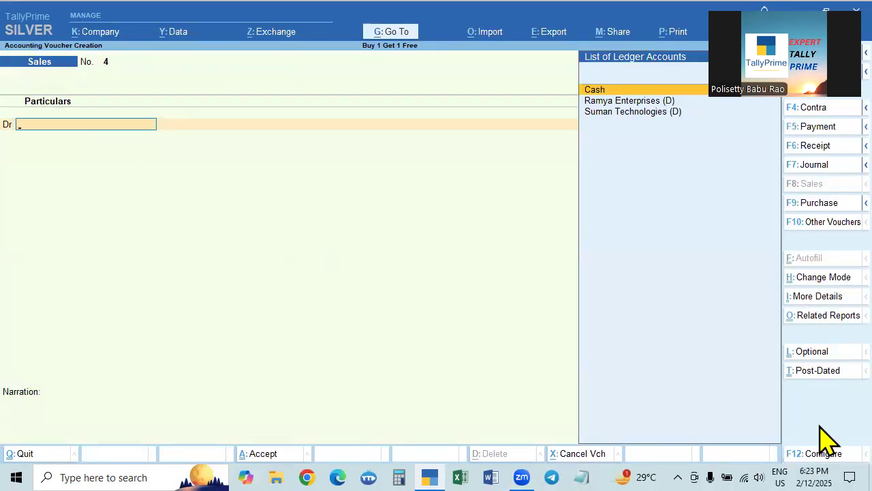
pyautogui.click(818, 278)
pyautogui.press('Up')
pyautogui.press('Up')
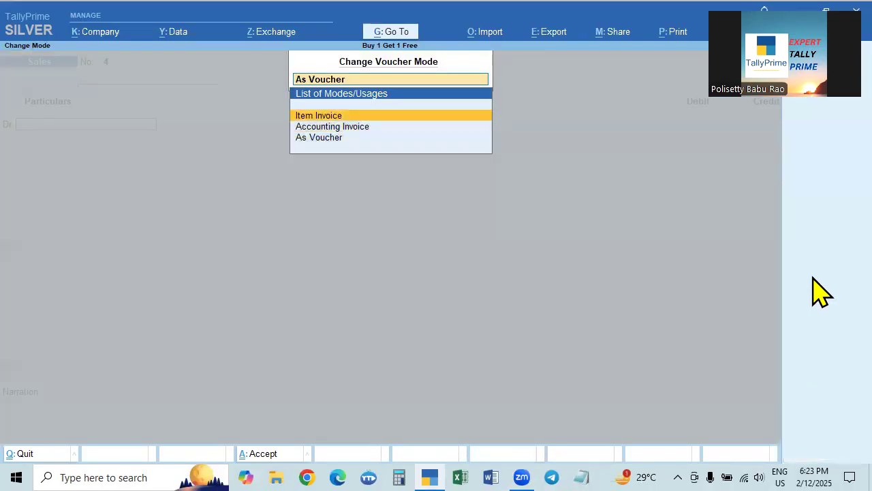
pyautogui.press('Return')
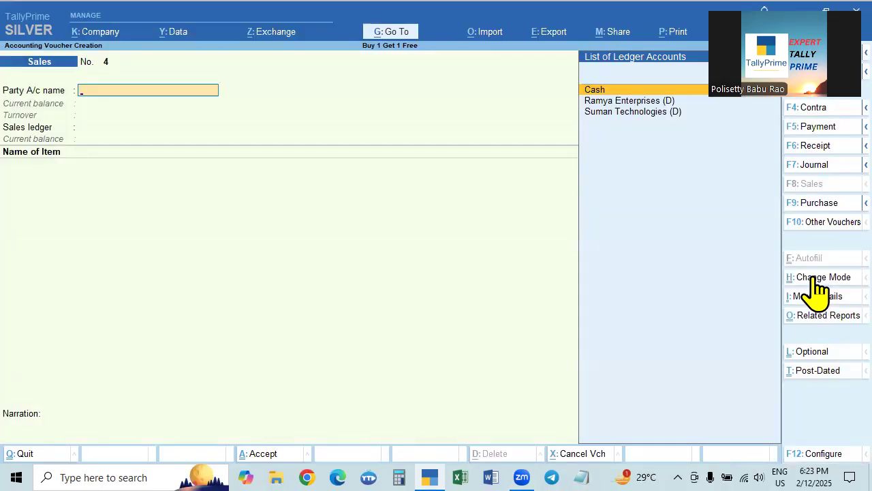
# - Choose Ramya Enterprises (D) as the sales party and back out of its dispatch and party details
pyautogui.press('Down')
pyautogui.press('Return')
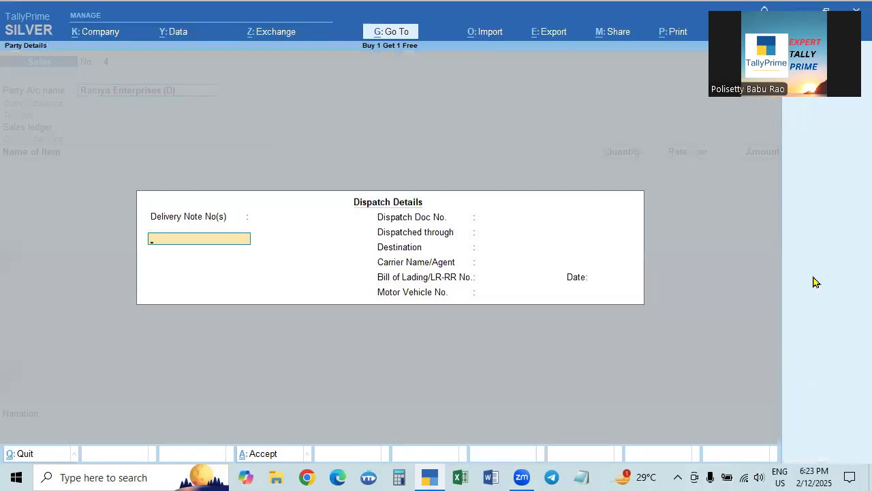
pyautogui.press('Escape')
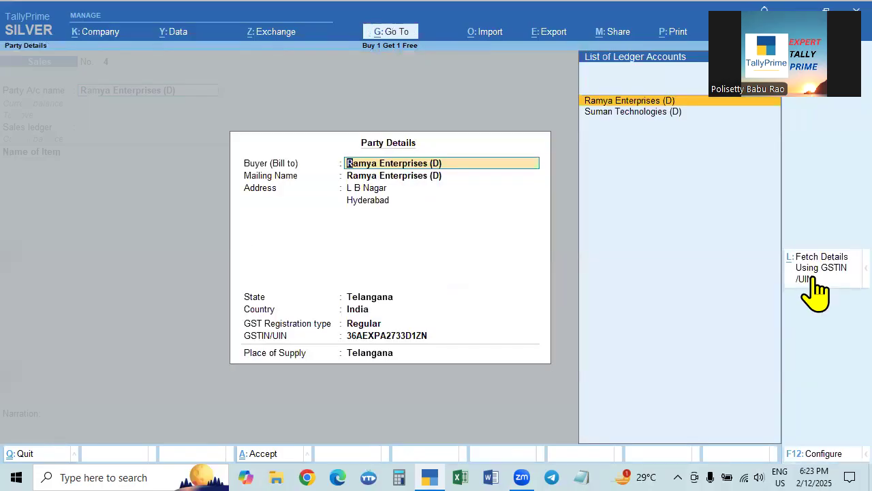
pyautogui.write('`')
pyautogui.press('BackSpace')
pyautogui.press('Escape')
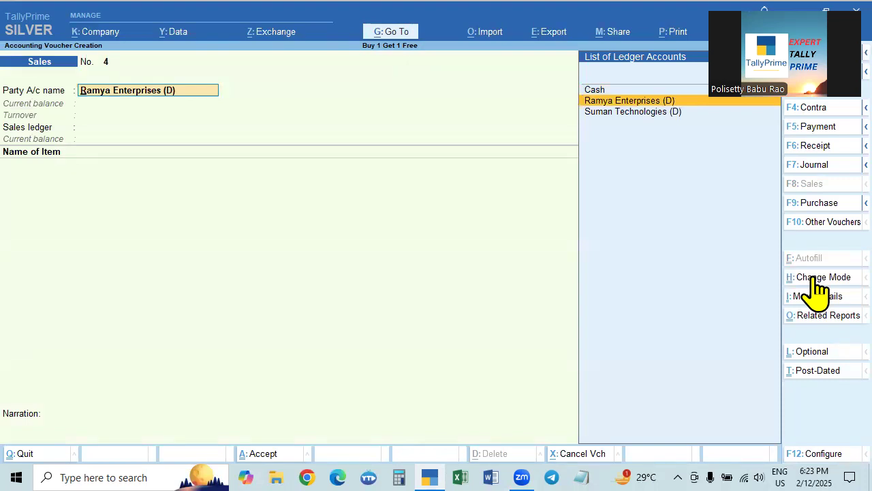
pyautogui.press('Return')
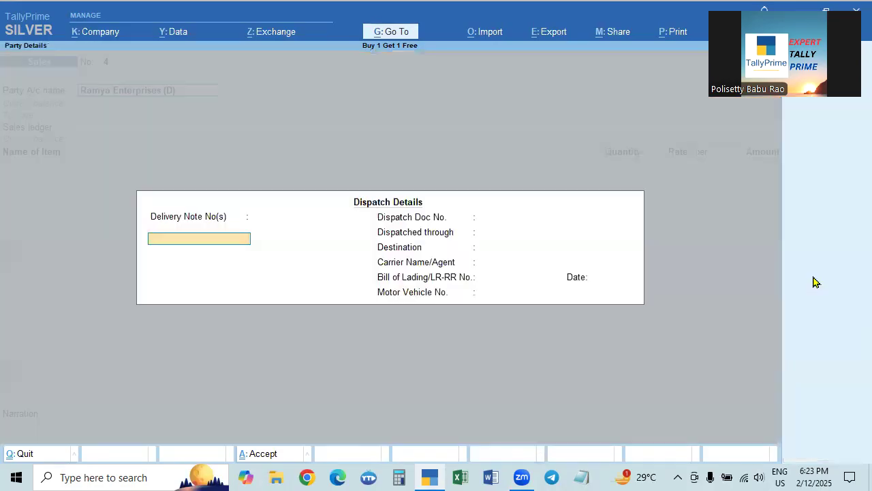
pyautogui.press('Escape')
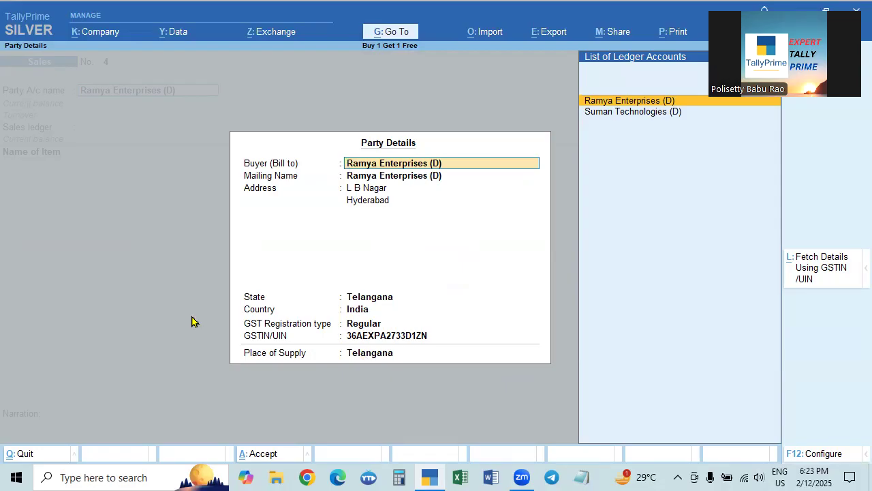
pyautogui.press('Escape')
pyautogui.press('Escape')
pyautogui.press('Escape')
pyautogui.press('Escape')
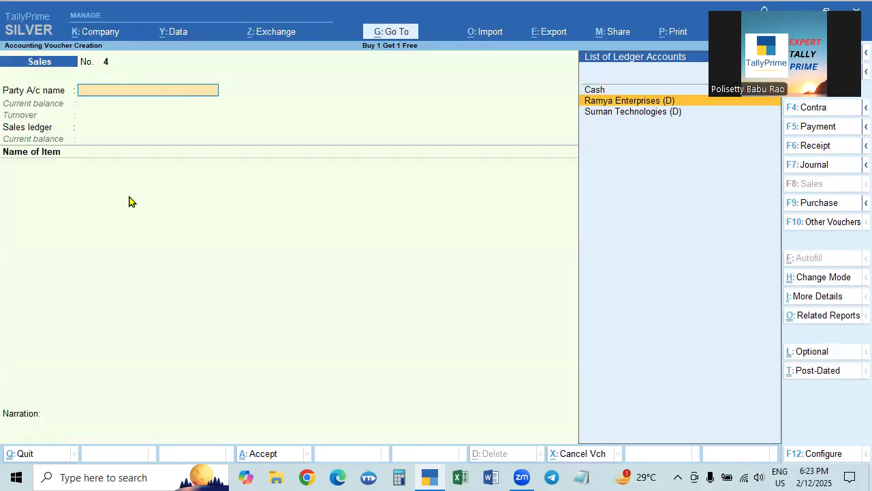
# - Open the alteration details of the Buy 1 Get 1 Free company and leave them without making changes
pyautogui.click(87, 32)
pyautogui.click(102, 70)
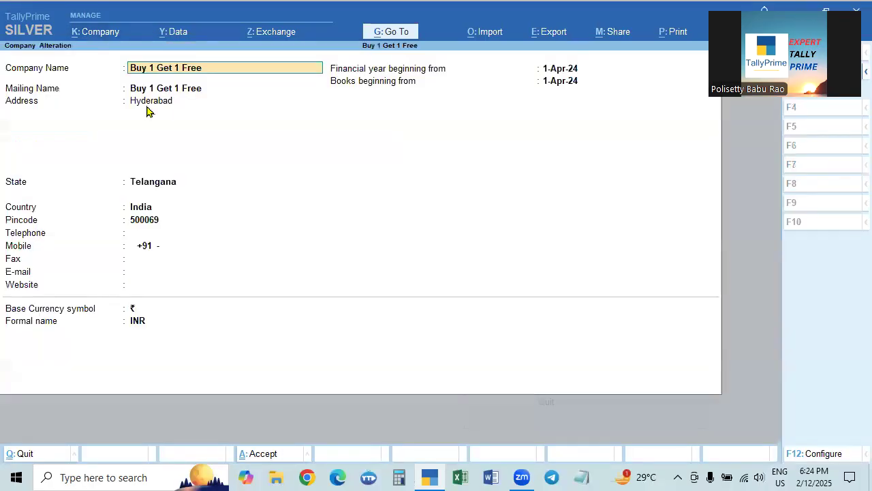
pyautogui.press('Escape')
pyautogui.press('Escape')
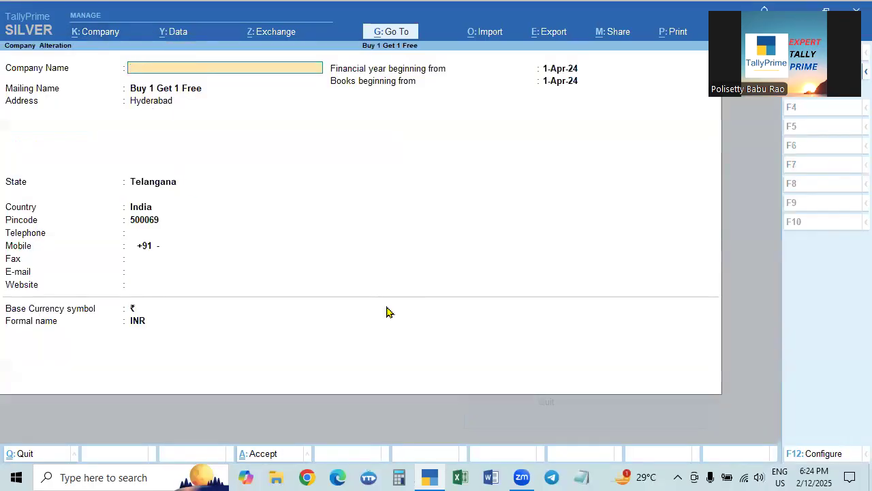
pyautogui.press('Escape')
pyautogui.press('n')
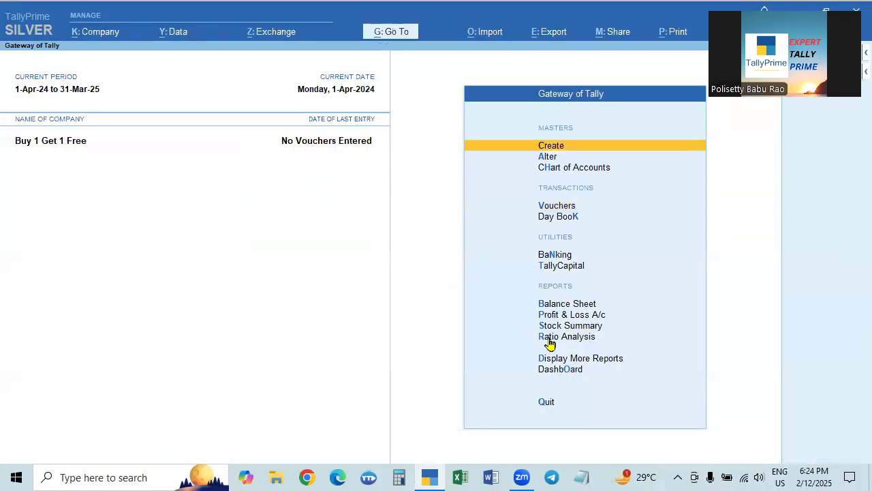
# - Start a new sales voucher and choose Ramya Enterprises (D) as the party account
pyautogui.press('Down')
pyautogui.press('Down')
pyautogui.press('Down')
pyautogui.press('Return')
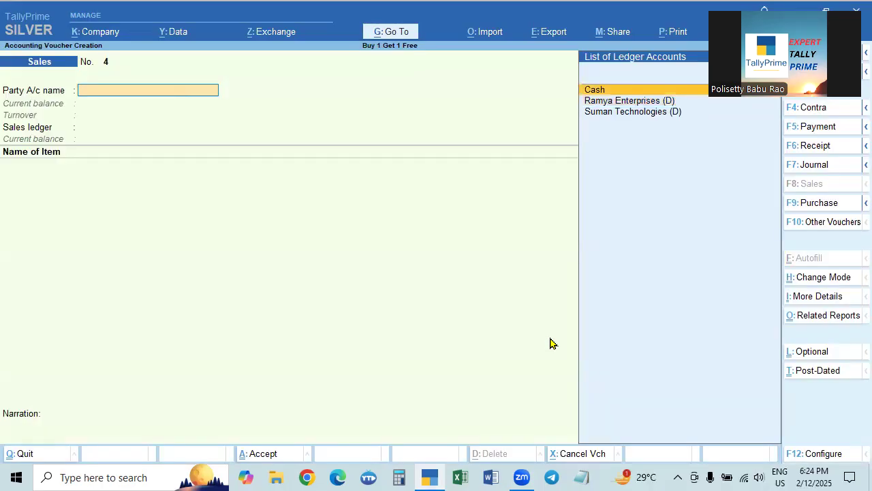
pyautogui.press('Down')
pyautogui.press('Return')
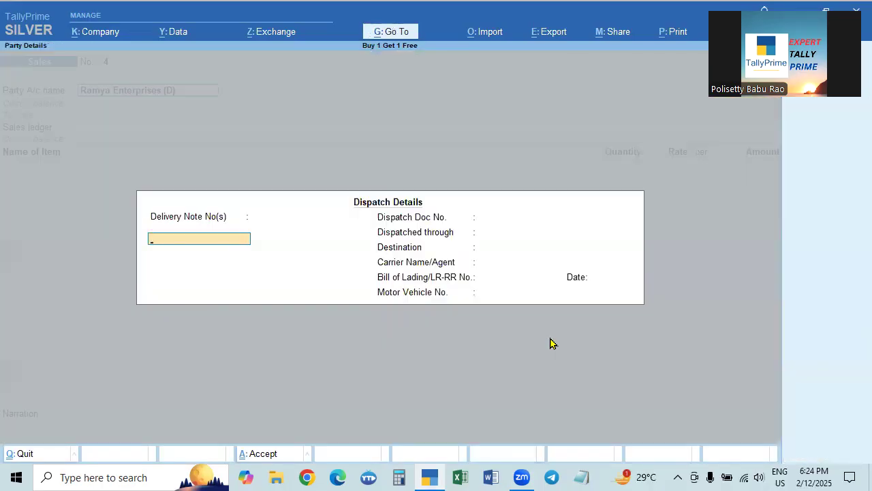
# - Accept the dispatch and party details as they are and choose Sales as the sales ledger
pyautogui.hotkey('ctrl', 'a')
pyautogui.hotkey('ctrl', 'a')
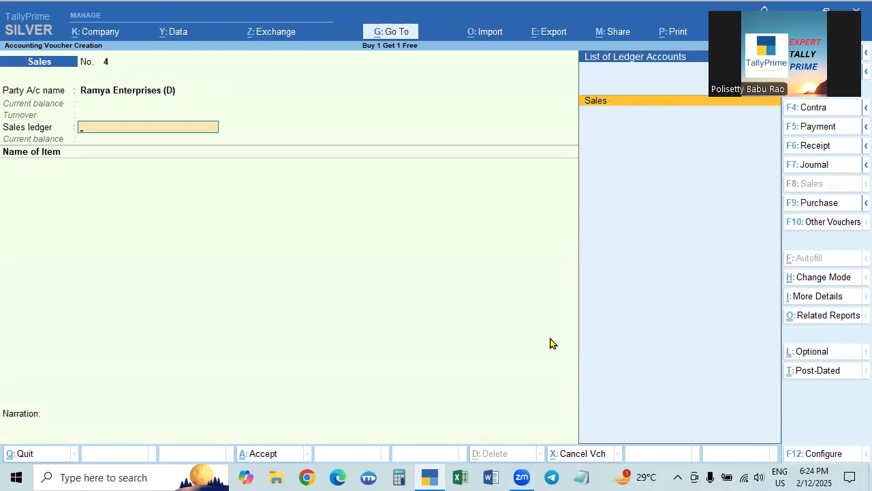
pyautogui.press('Return')
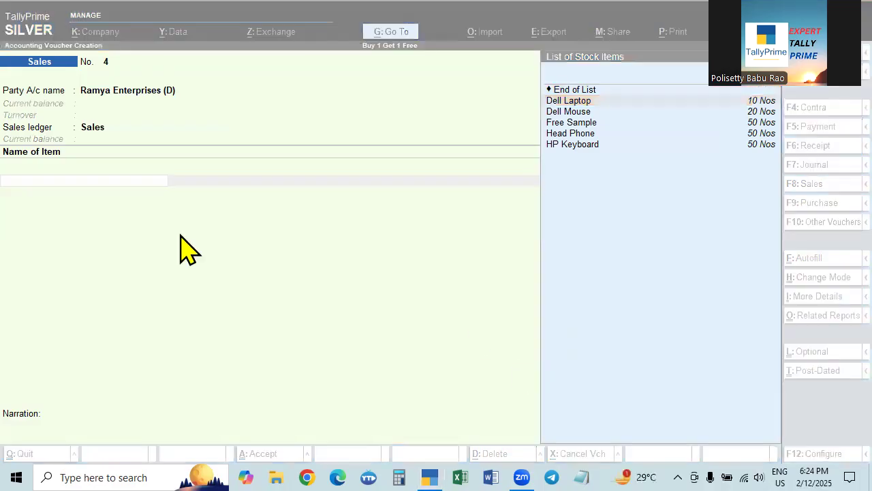
# - Enter Dell Laptop as the invoice item with a quantity of 2 Nos at a rate of 30,000
pyautogui.click(572, 100)
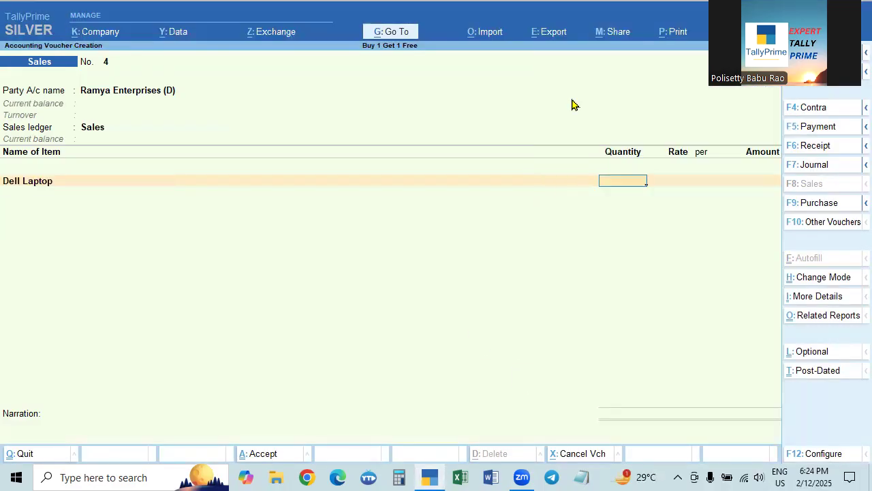
pyautogui.write('2')
pyautogui.press('Return')
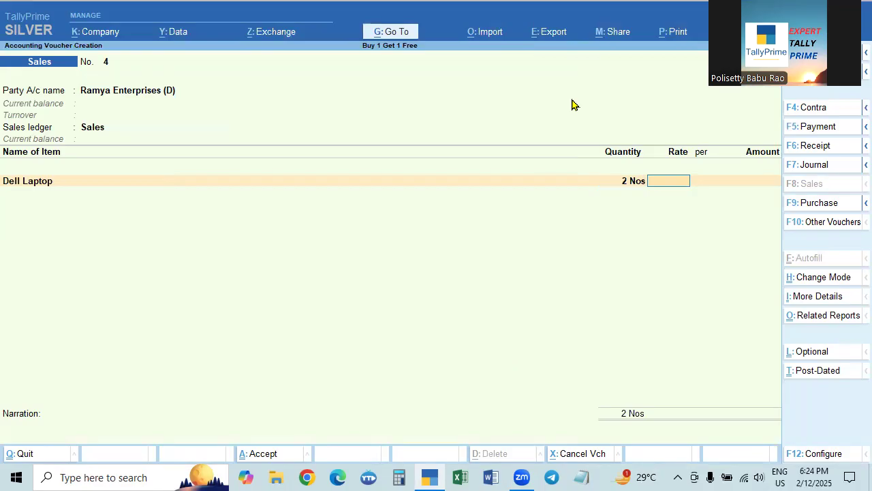
pyautogui.write('30000')
pyautogui.press('Return')
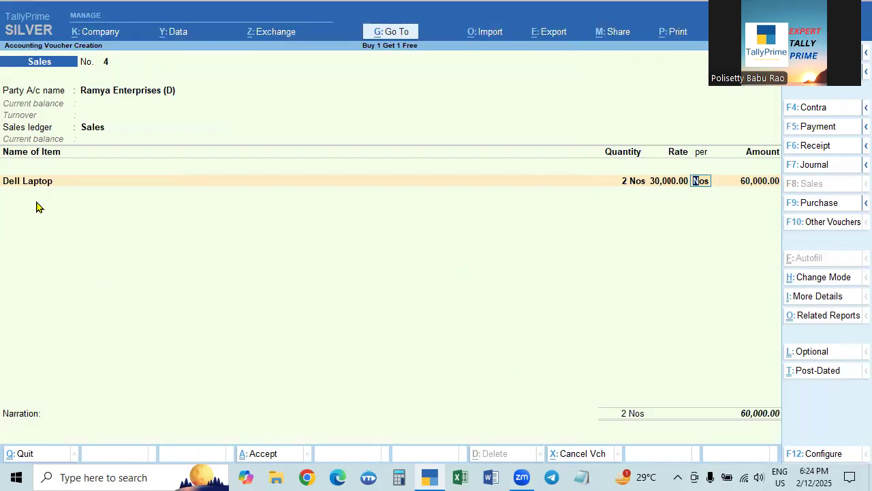
# - Remove the Dell Laptop line from the invoice and return to the item name selection
pyautogui.press('BackSpace')
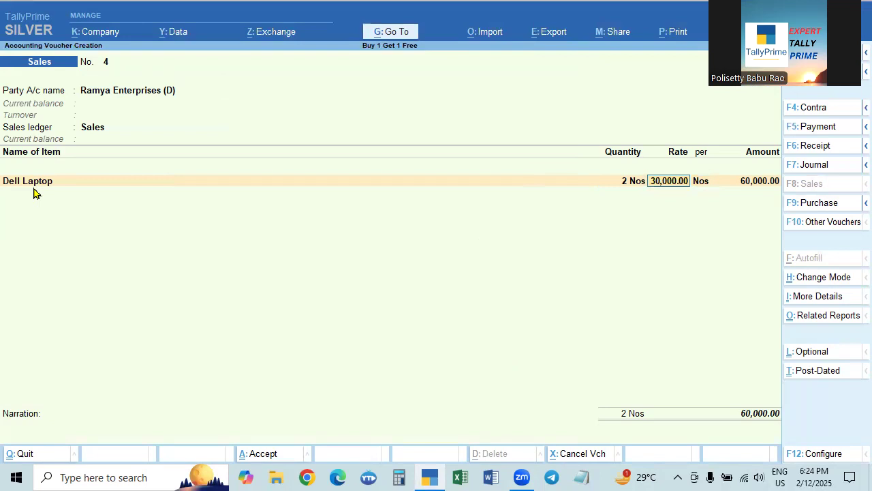
pyautogui.press('BackSpace')
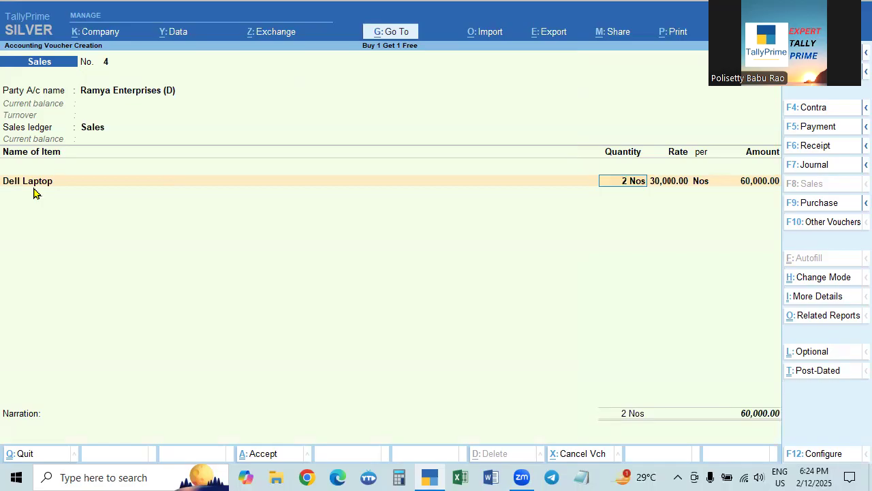
pyautogui.press('BackSpace')
pyautogui.press('BackSpace')
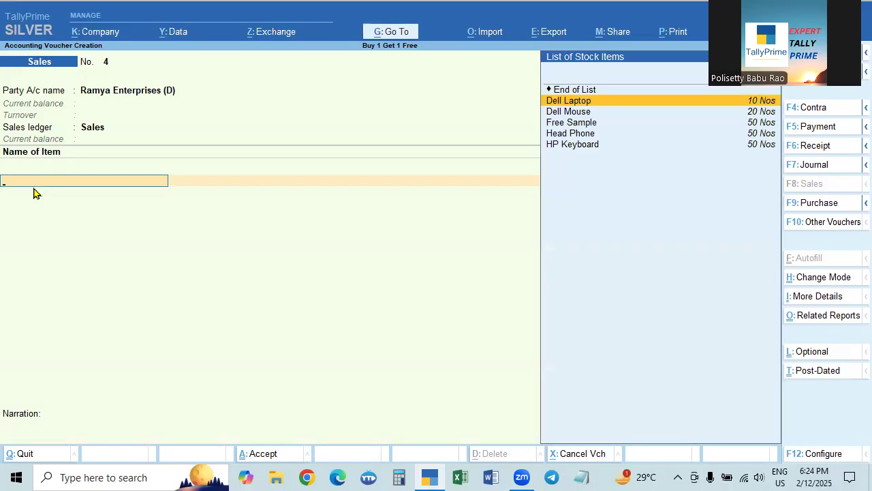
pyautogui.press('Up')
pyautogui.press('Return')
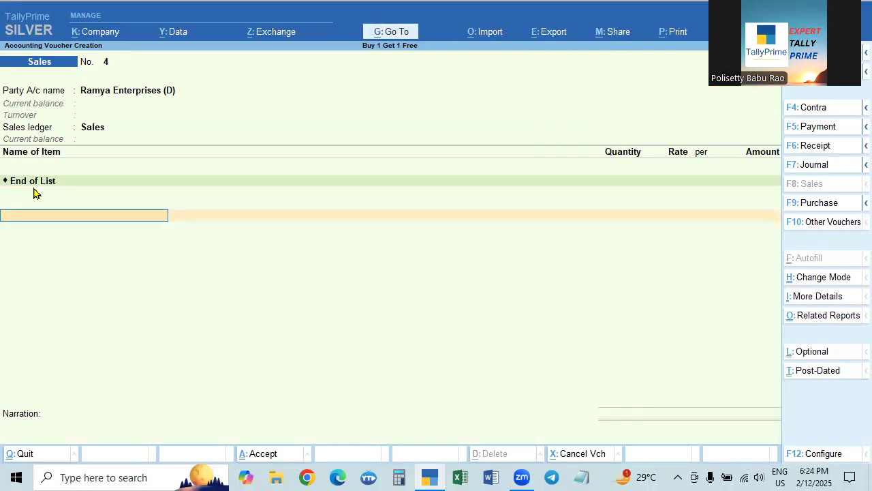
pyautogui.press('BackSpace')
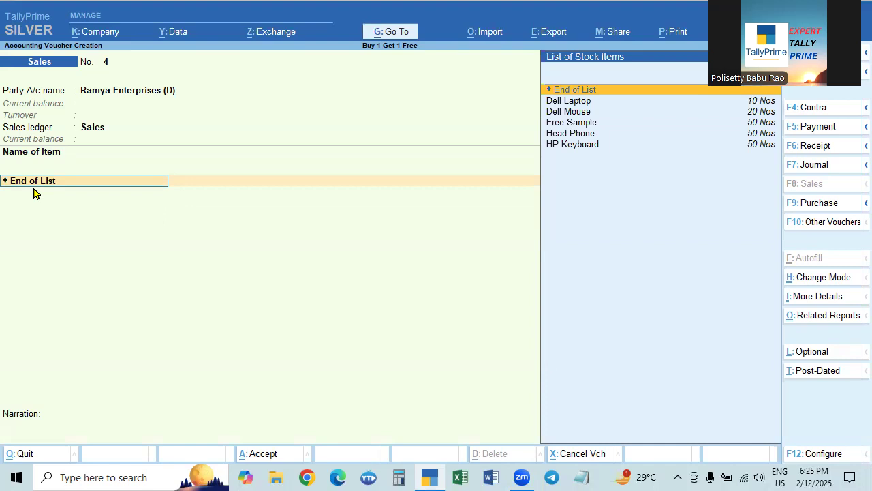
# - Look through the available stock items, comparing Dell Mouse, Free Sample, Head Phone and HP Keyboard
pyautogui.press('Down')
pyautogui.press('Down')
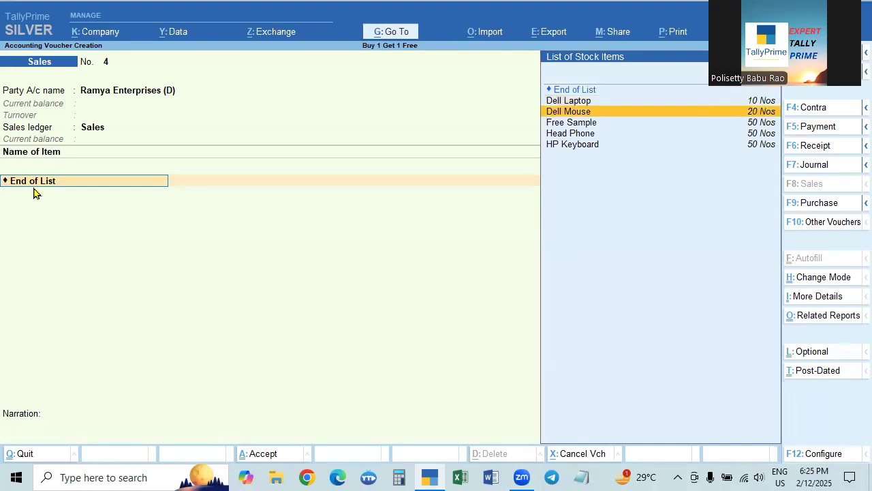
pyautogui.press('Down')
pyautogui.press('Up')
pyautogui.press('Down')
pyautogui.press('Down')
pyautogui.press('Down')
pyautogui.press('Up')
pyautogui.press('Up')
pyautogui.press('Up')
pyautogui.press('Down')
pyautogui.press('Down')
pyautogui.press('Down')
pyautogui.press('Up')
pyautogui.press('Up')
pyautogui.press('Up')
pyautogui.press('Up')
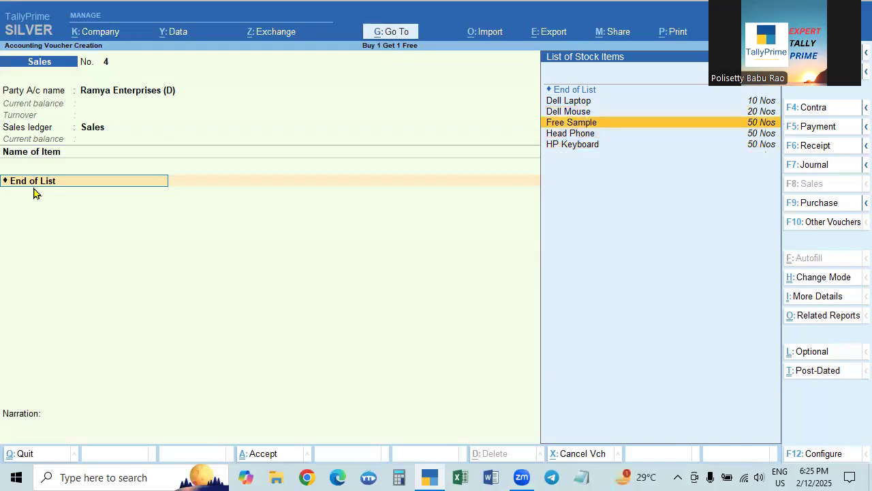
pyautogui.press('Down')
pyautogui.press('Down')
pyautogui.press('Down')
pyautogui.press('Down')
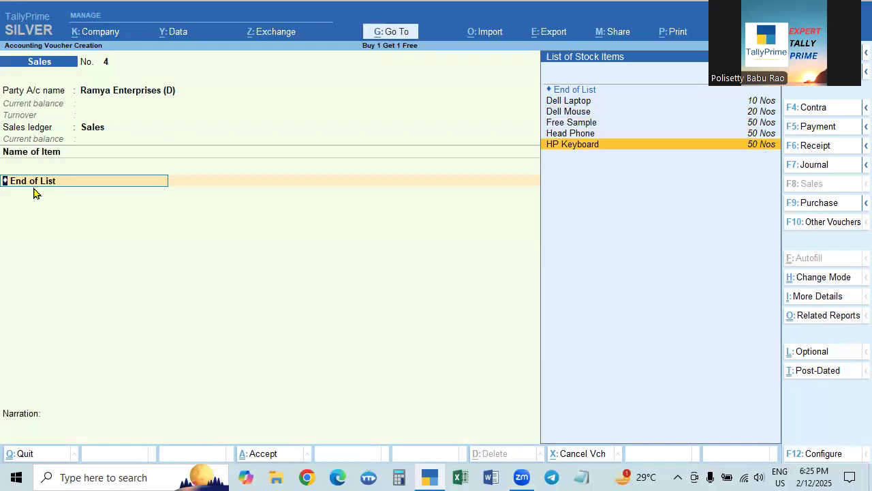
pyautogui.press('Up')
pyautogui.press('Up')
pyautogui.press('Up')
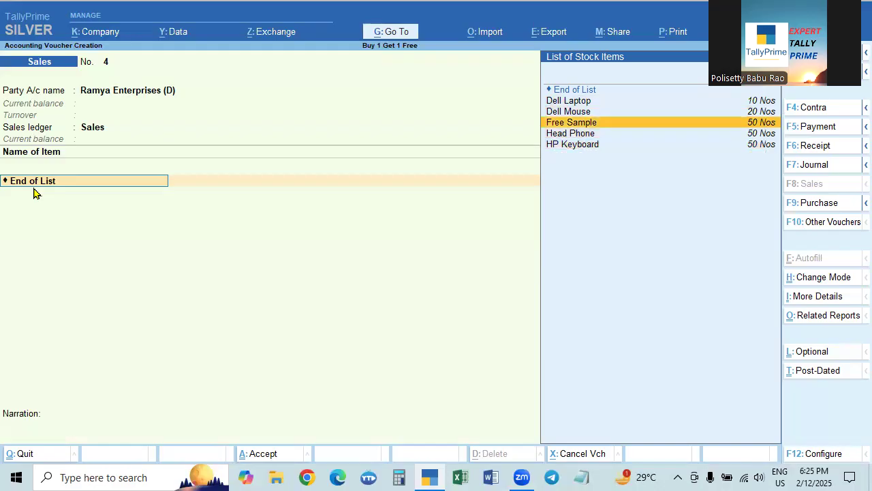
# - Choose Dell Mouse as the invoice item with a quantity of 5 Nos and return to its quantity
pyautogui.press('Return')
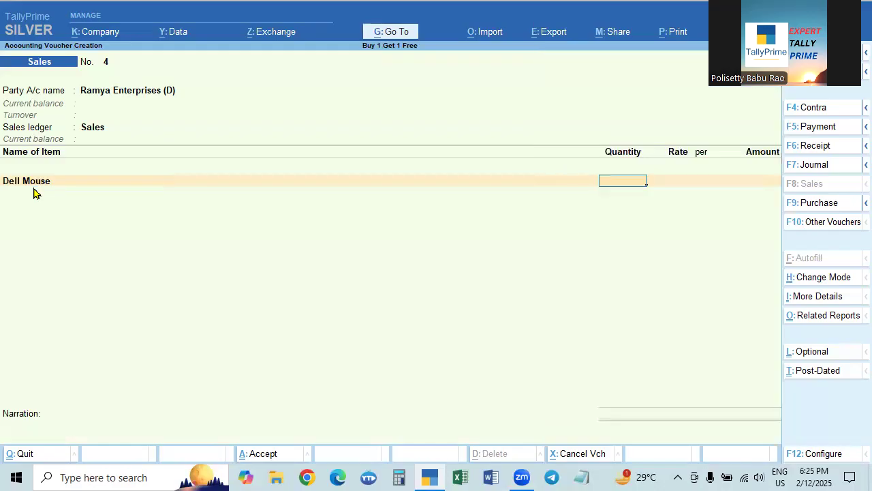
pyautogui.write('5')
pyautogui.press('Return')
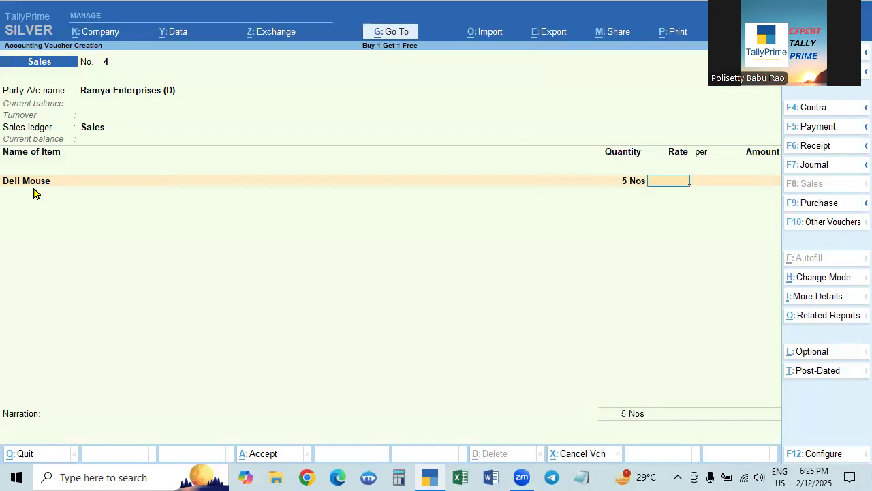
pyautogui.press('BackSpace')
pyautogui.press('BackSpace')
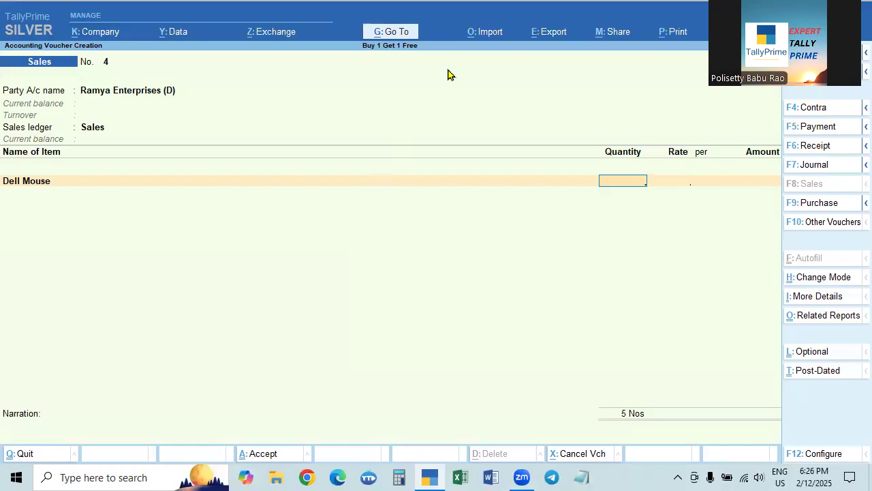
# - Open the Go To report list and the company features, examine them, and return to the sales voucher unchanged
pyautogui.press('alt')
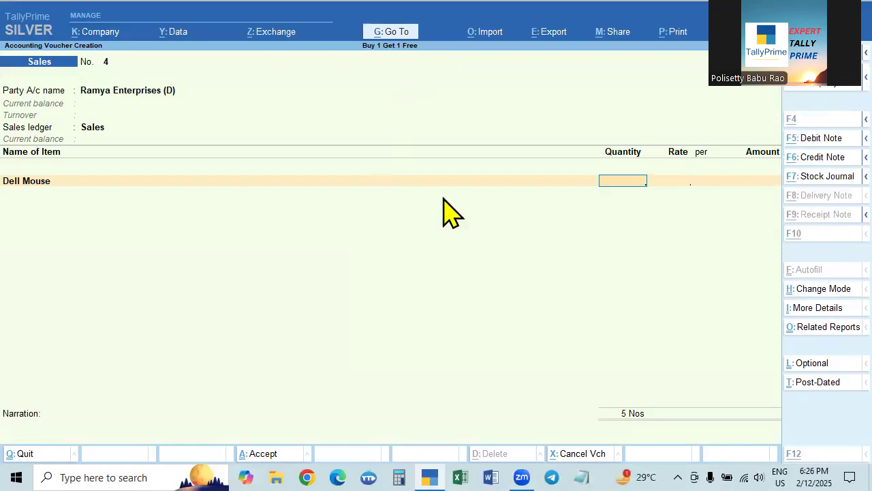
pyautogui.hotkey('alt', 'g')
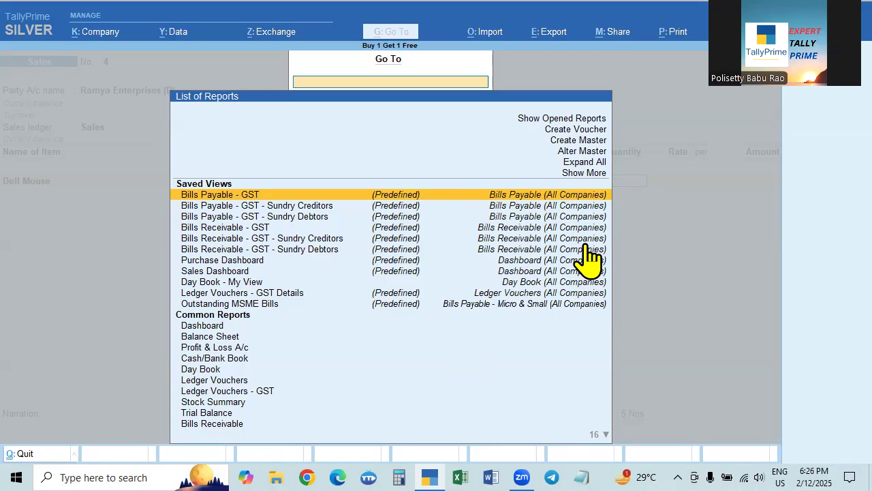
pyautogui.press('Escape')
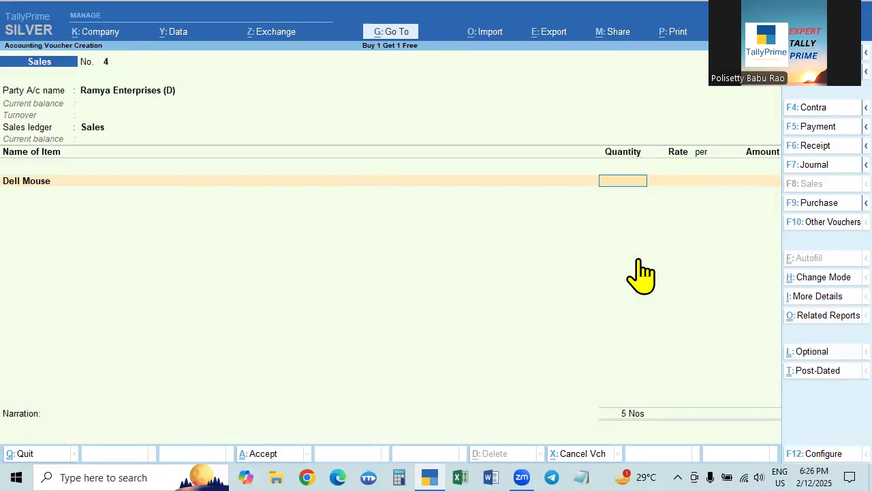
pyautogui.press('F11')
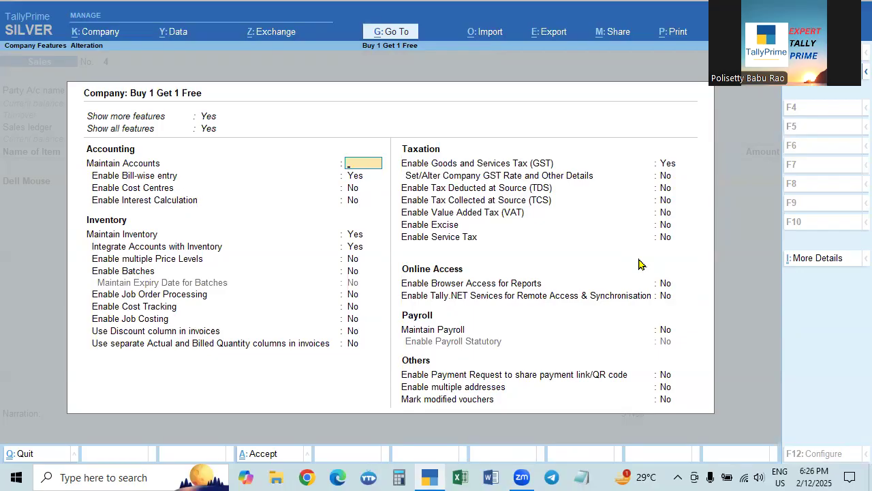
pyautogui.press('Escape')
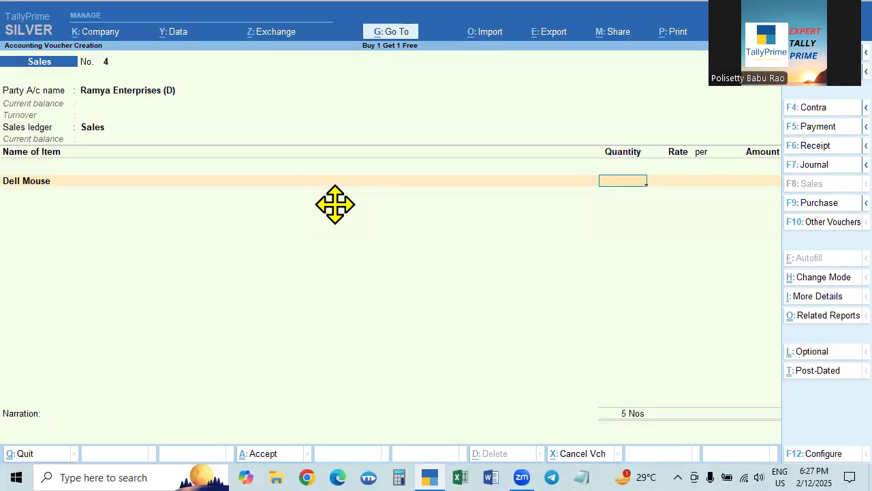
# - Enable separate Actual and Billed Quantity columns in invoices in the company features
pyautogui.press('F11')
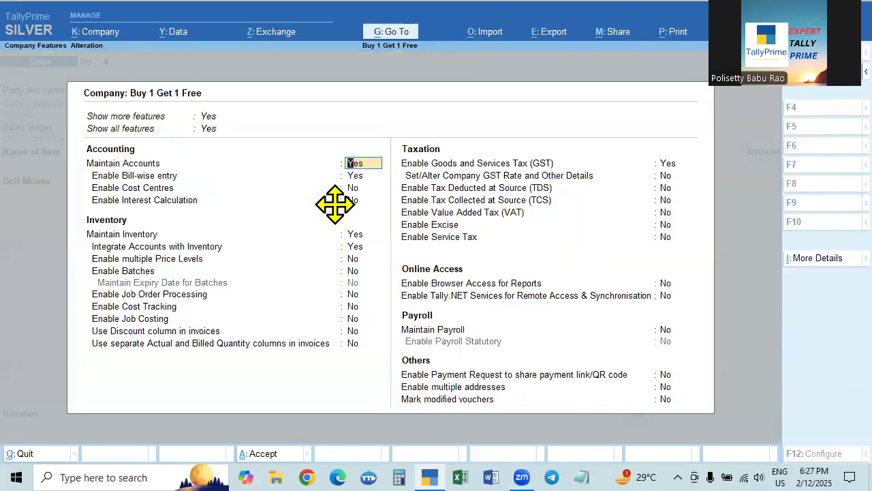
pyautogui.click(112, 344)
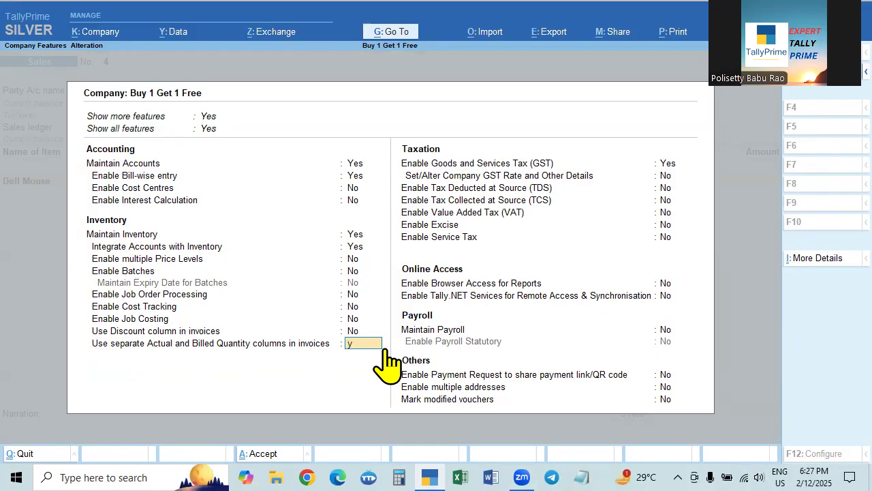
pyautogui.press('y')
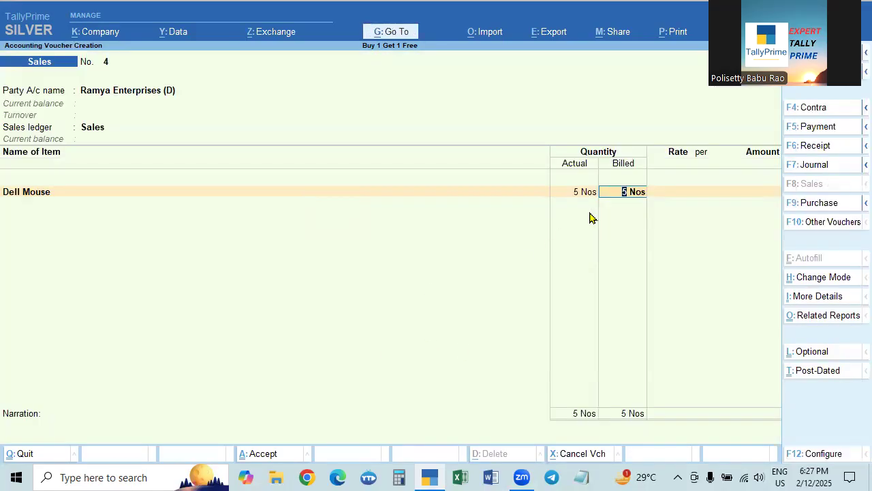
# - Replace the Dell Mouse item on the invoice with End of List to clear the line
pyautogui.press('BackSpace')
pyautogui.press('BackSpace')
pyautogui.press('BackSpace')
pyautogui.press('BackSpace')
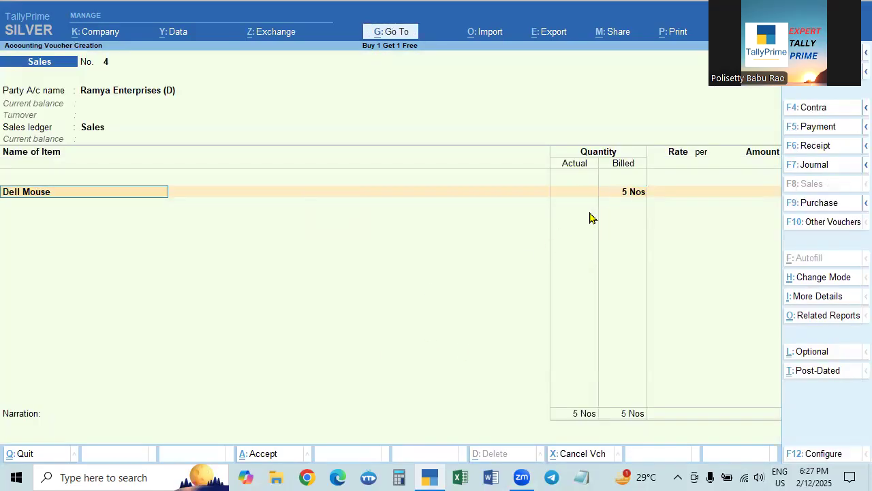
pyautogui.press('Return')
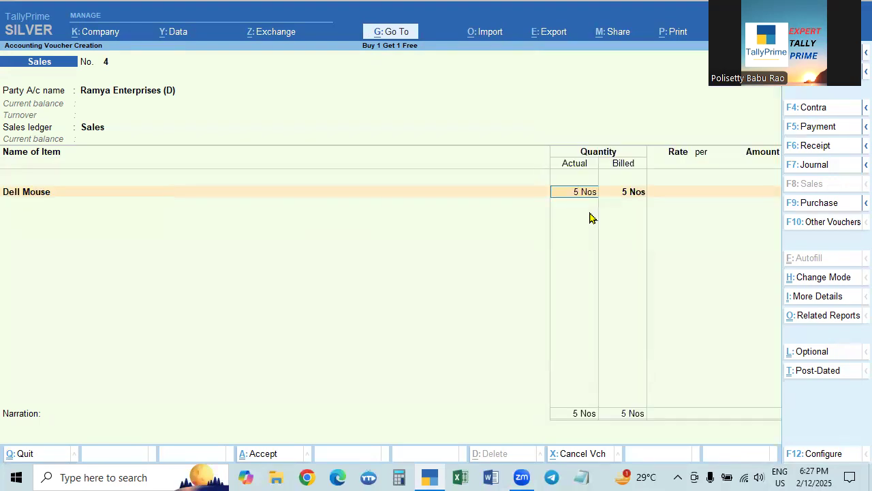
pyautogui.press('BackSpace')
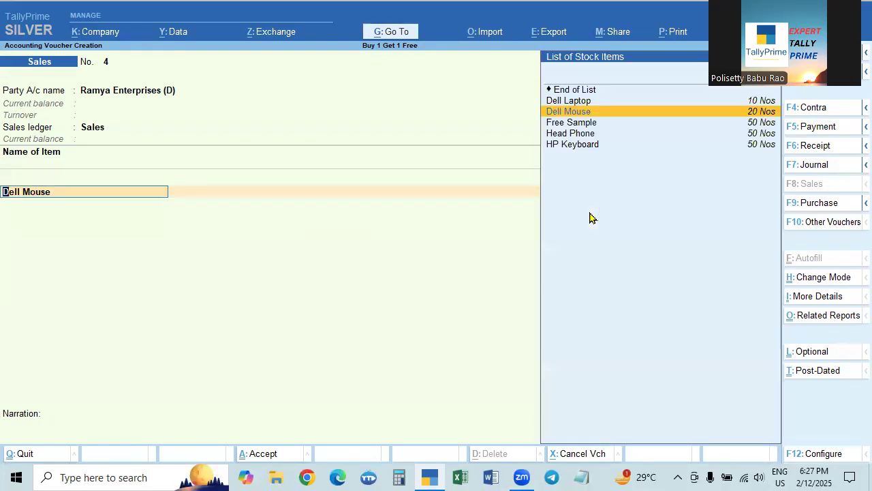
pyautogui.press('Up')
pyautogui.press('Up')
pyautogui.press('Return')
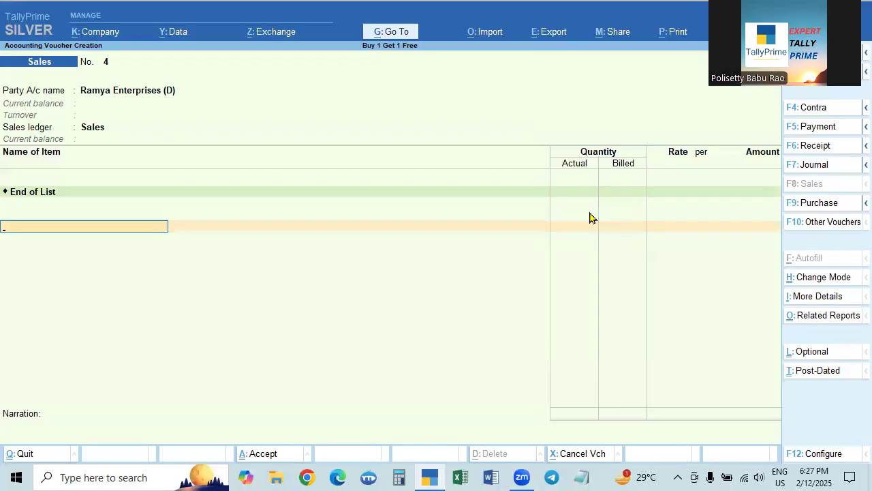
pyautogui.click(24, 195)
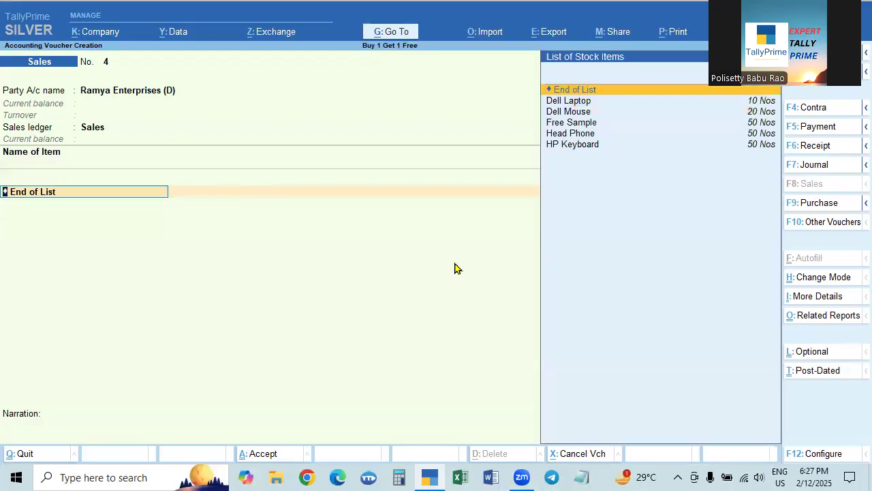
pyautogui.press('Return')
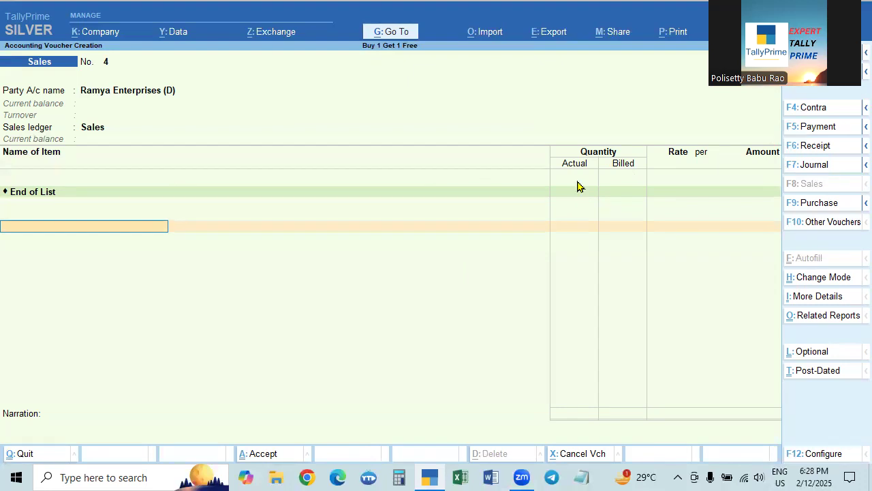
pyautogui.press('F11')
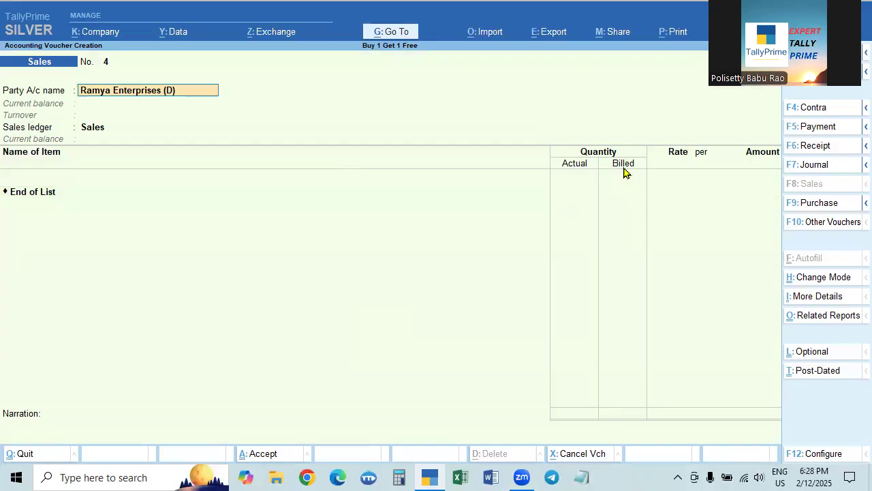
# - Choose HP Keyboard as the invoice item with an actual quantity of 3 Nos and a billed quantity of 2 Nos
pyautogui.click(38, 197)
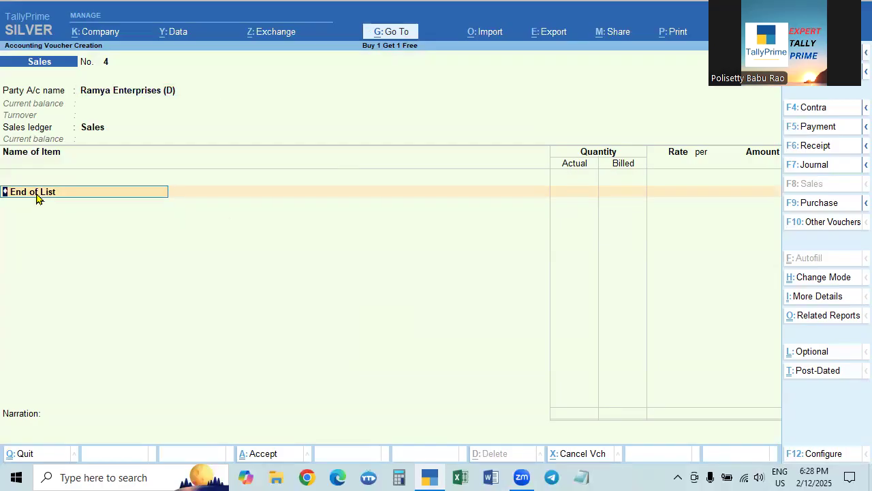
pyautogui.click(38, 197)
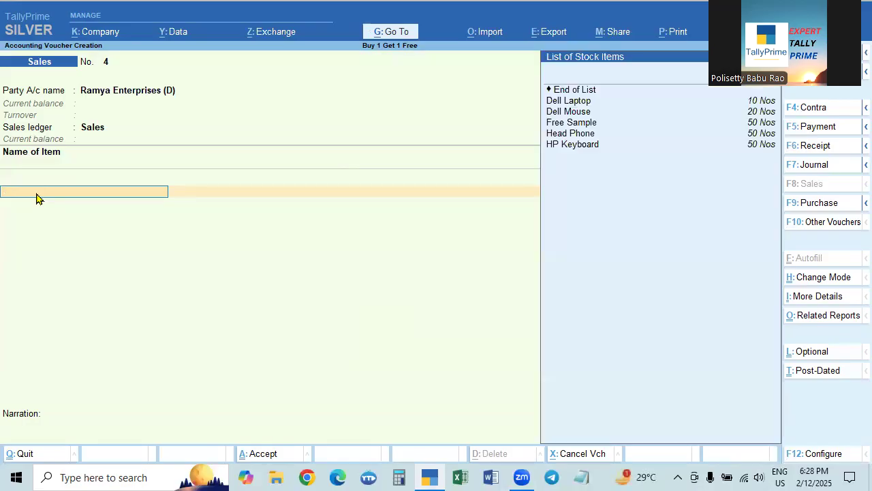
pyautogui.press('Down')
pyautogui.press('Down')
pyautogui.press('Down')
pyautogui.press('Down')
pyautogui.press('Down')
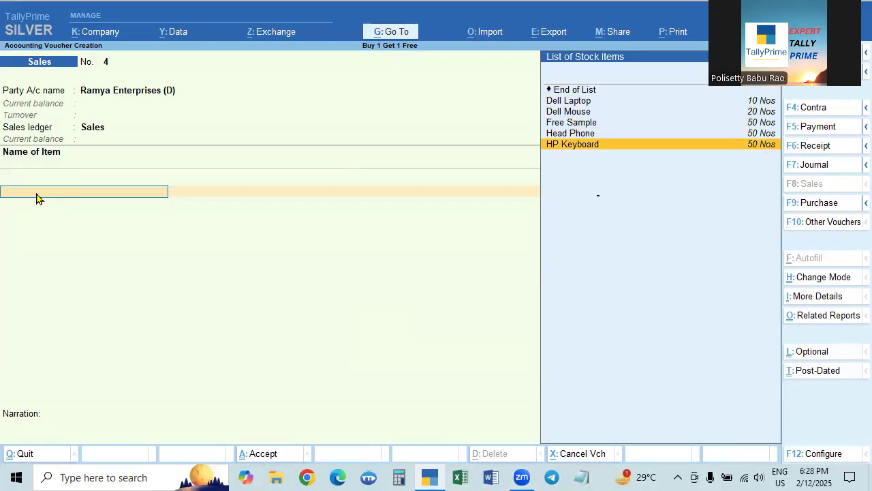
pyautogui.press('Return')
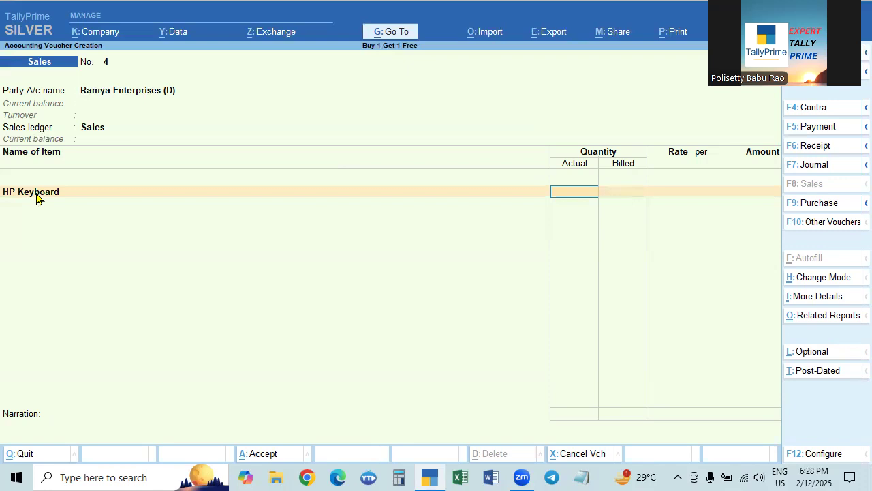
pyautogui.write('3')
pyautogui.press('Return')
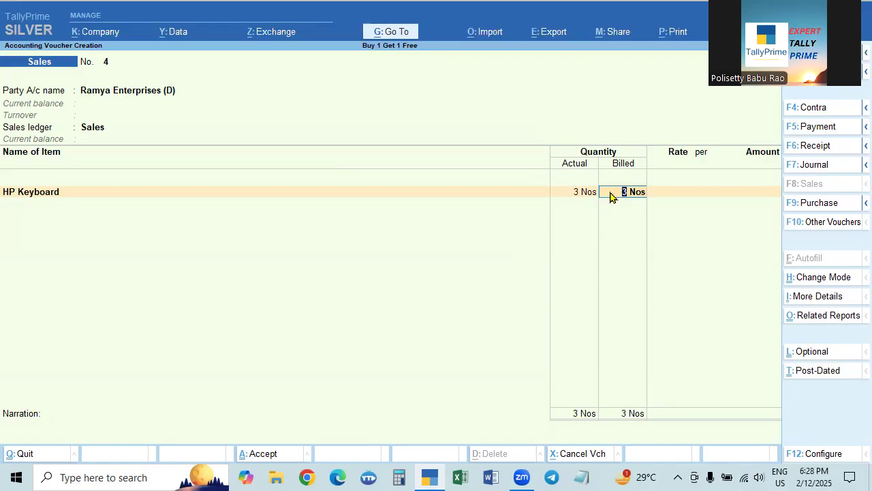
pyautogui.write('2')
pyautogui.press('Return')
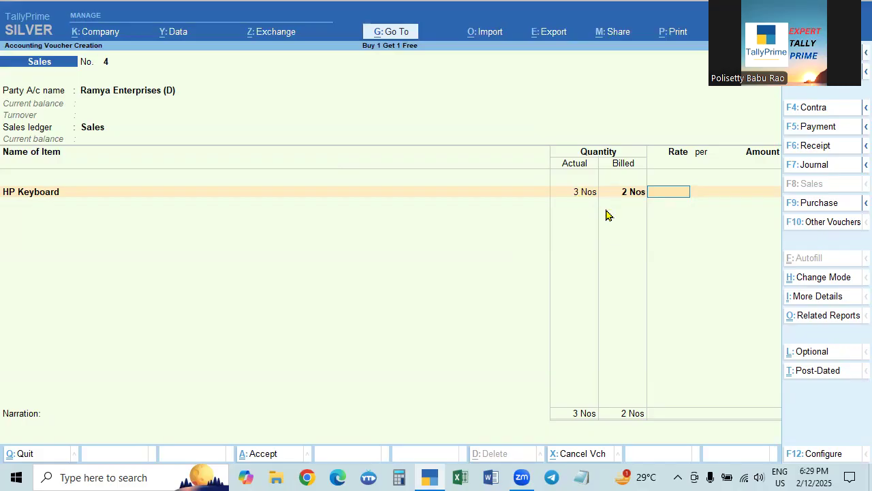
# - Set HP Keyboard to 2 Nos actual and 1 Nos billed at a rate of 800 per Nos
pyautogui.click(573, 195)
pyautogui.write('2')
pyautogui.press('Return')
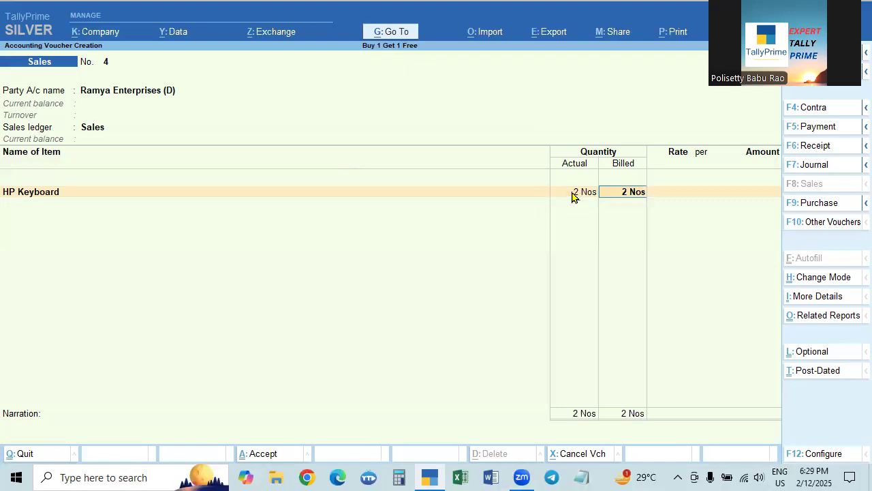
pyautogui.write('1')
pyautogui.press('Return')
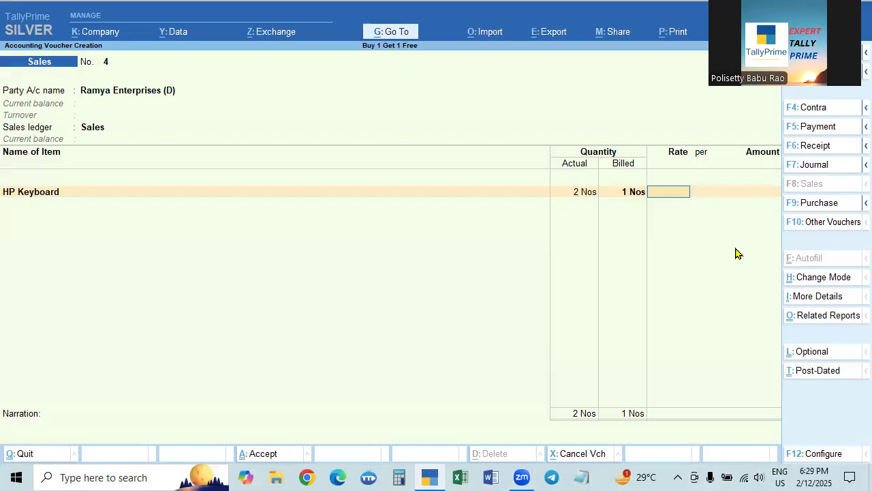
pyautogui.write('800')
pyautogui.press('Return')
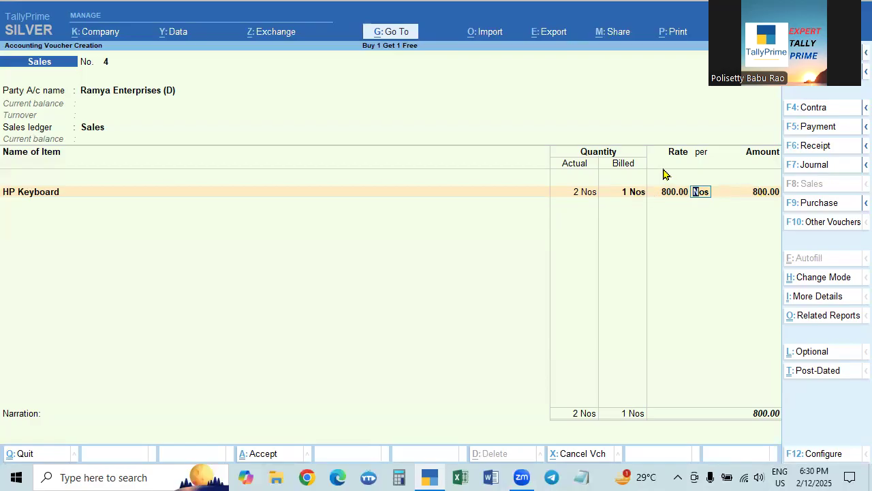
pyautogui.press('Return')
pyautogui.press('Return')
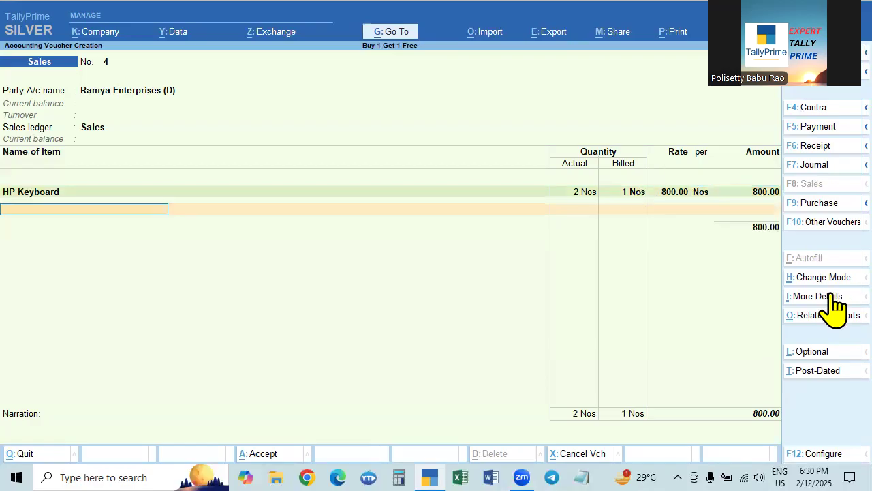
# - Add Dell Mouse as the second item with 2 Nos actual and 1 Nos billed
pyautogui.press('Down')
pyautogui.press('Down')
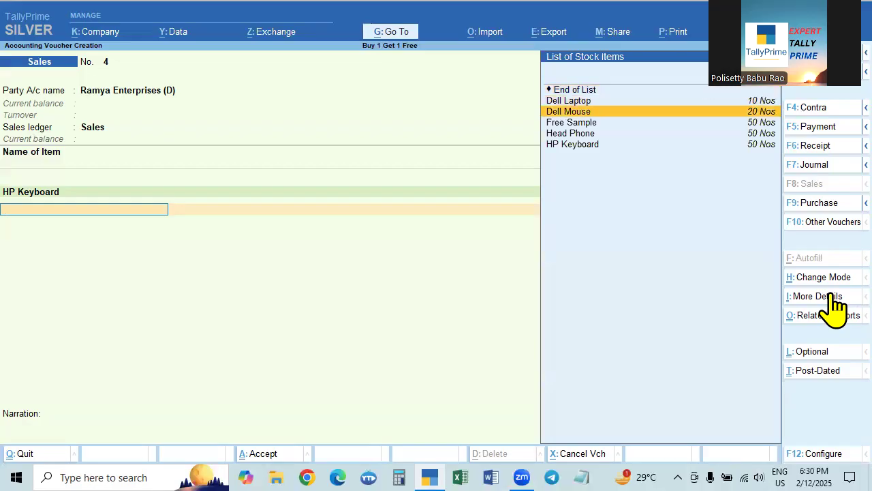
pyautogui.press('Return')
pyautogui.write('2')
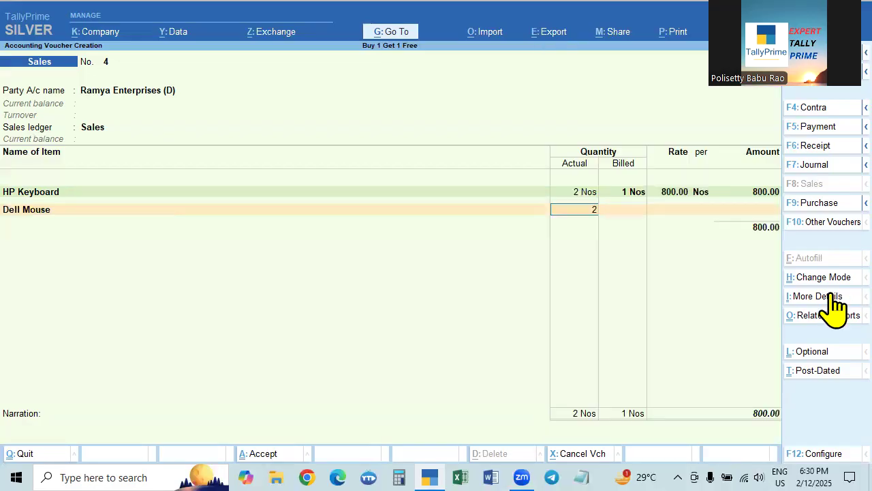
pyautogui.press('Return')
pyautogui.write('1')
pyautogui.press('Return')
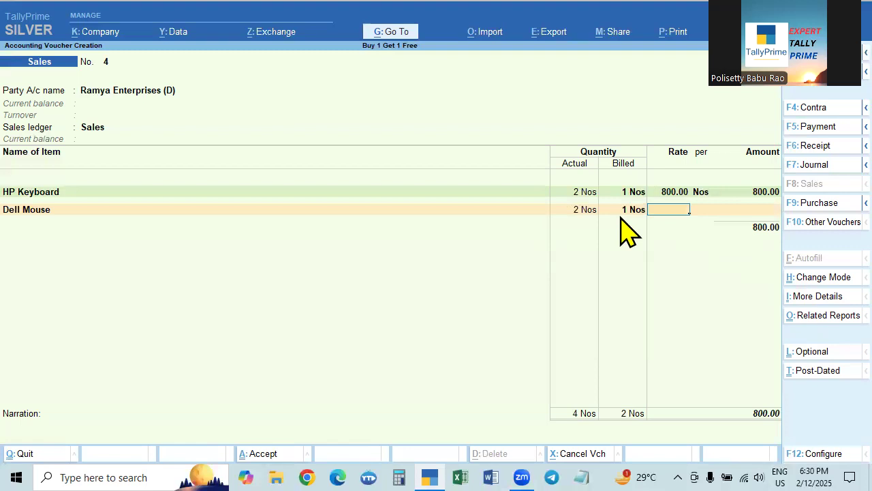
# - Change the HP Keyboard quantities to 3 Nos actual and 2 Nos billed, keeping its rate
pyautogui.click(579, 193)
pyautogui.write('3')
pyautogui.press('Return')
pyautogui.write('2')
pyautogui.press('Return')
pyautogui.press('Return')
pyautogui.press('Return')
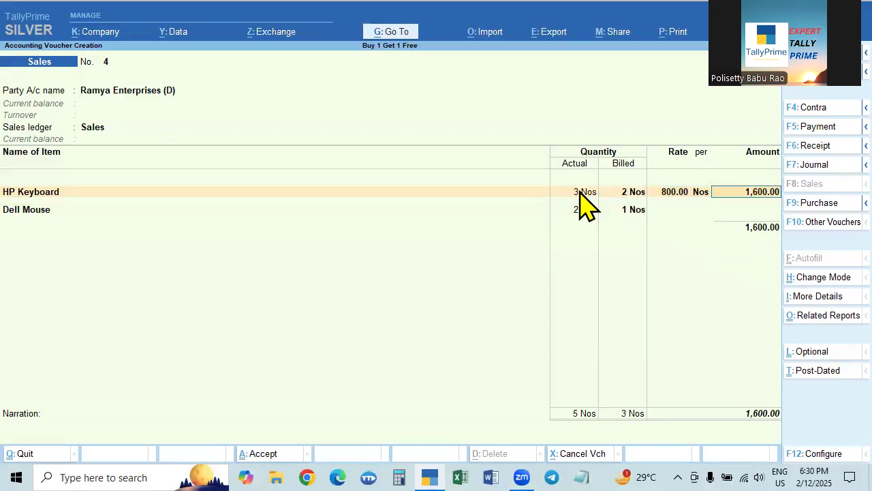
# - Set Dell Mouse to 3 Nos actual and 2 Nos billed at a rate of 350 per Nos, and end the item list
pyautogui.press('Return')
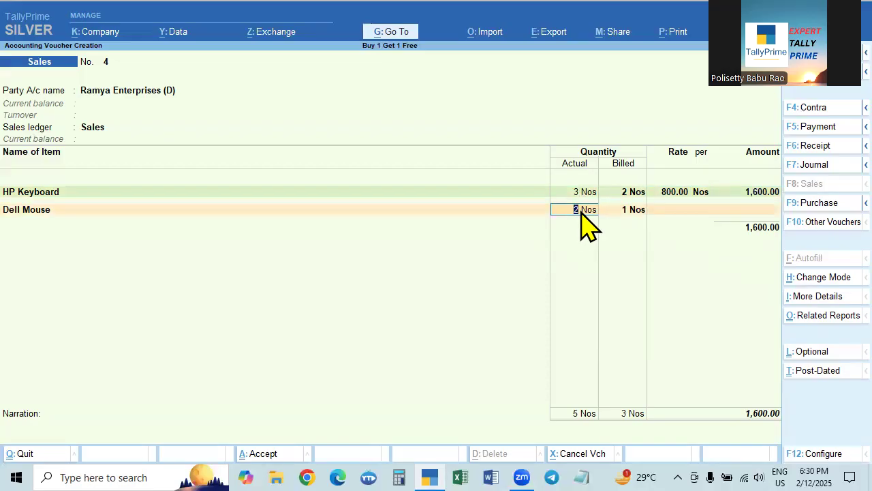
pyautogui.write('3')
pyautogui.press('Return')
pyautogui.write('2')
pyautogui.press('Return')
pyautogui.click(581, 212)
pyautogui.press('Return')
pyautogui.press('Return')
pyautogui.write('350')
pyautogui.press('Return')
pyautogui.press('Return')
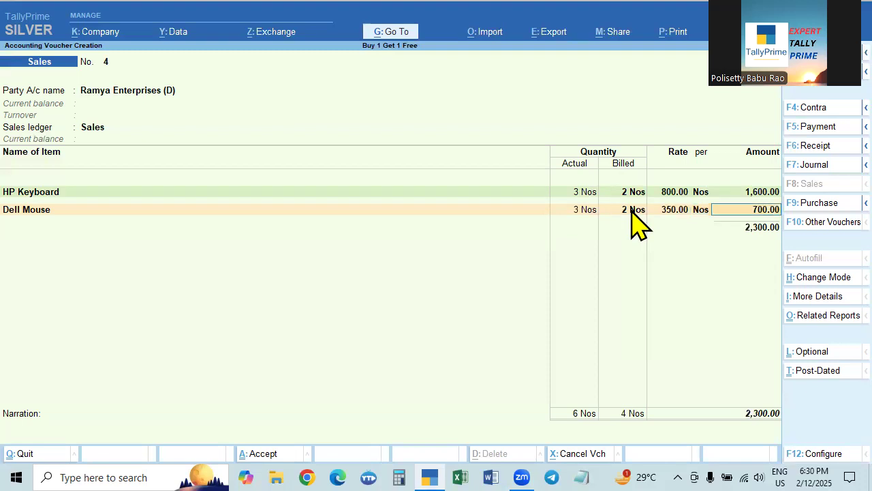
pyautogui.press('Return')
pyautogui.press('Return')
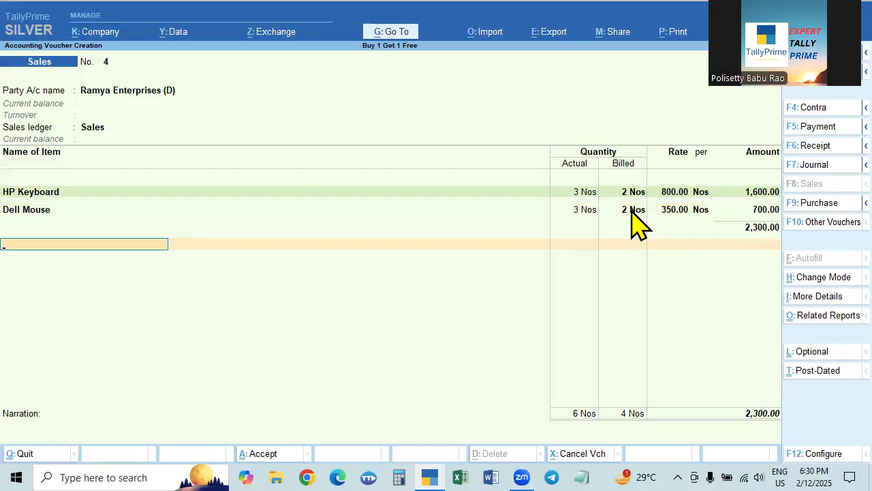
# - Add the CGST and SGST tax ledgers below the invoice items
pyautogui.write('Cg')
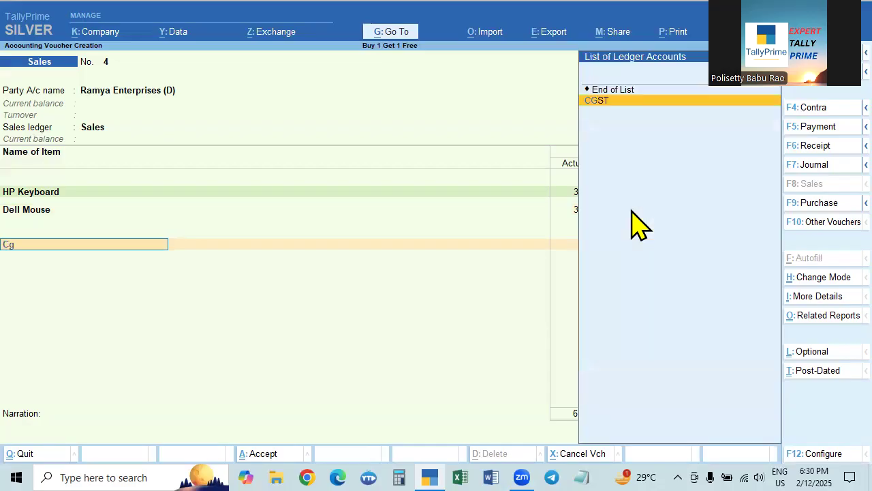
pyautogui.press('Return')
pyautogui.press('Return')
pyautogui.write('S')
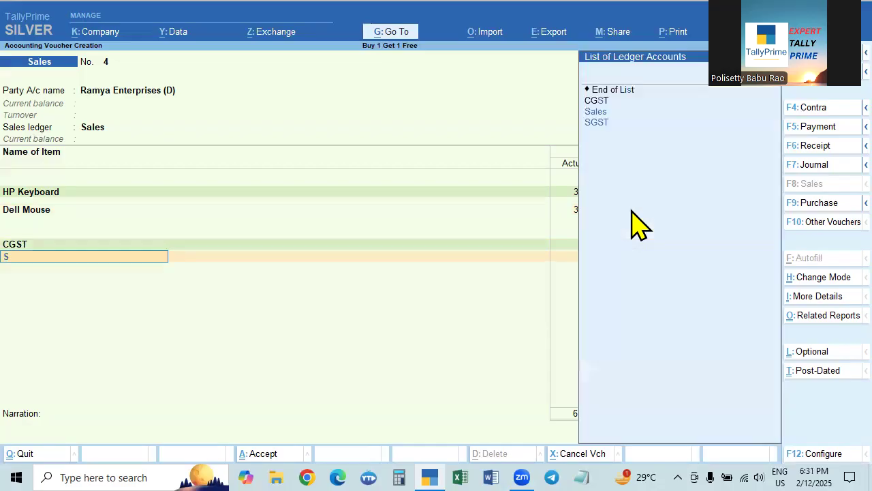
pyautogui.write('gs')
pyautogui.press('Return')
pyautogui.press('Return')
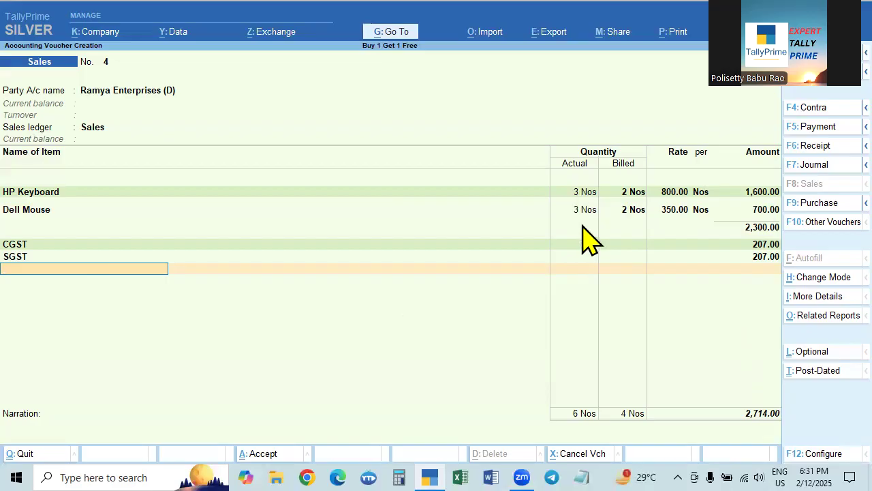
# - End the ledger entries, leave the narration empty and accept the sales voucher
pyautogui.press('Return')
pyautogui.press('Return')
pyautogui.press('Return')
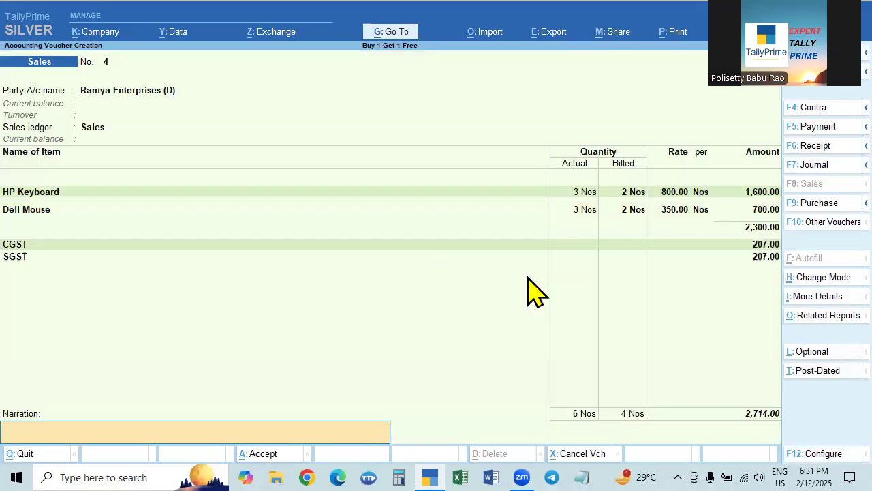
pyautogui.press('Return')
pyautogui.press('Return')
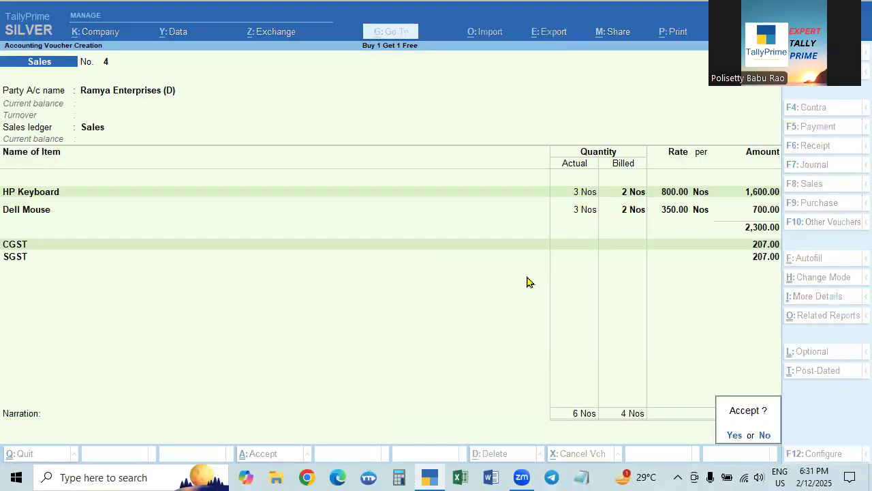
# - Reopen the saved sales voucher, examine its enlarged Tax Invoice print preview, and close the preview without printing
pyautogui.press('pageup')
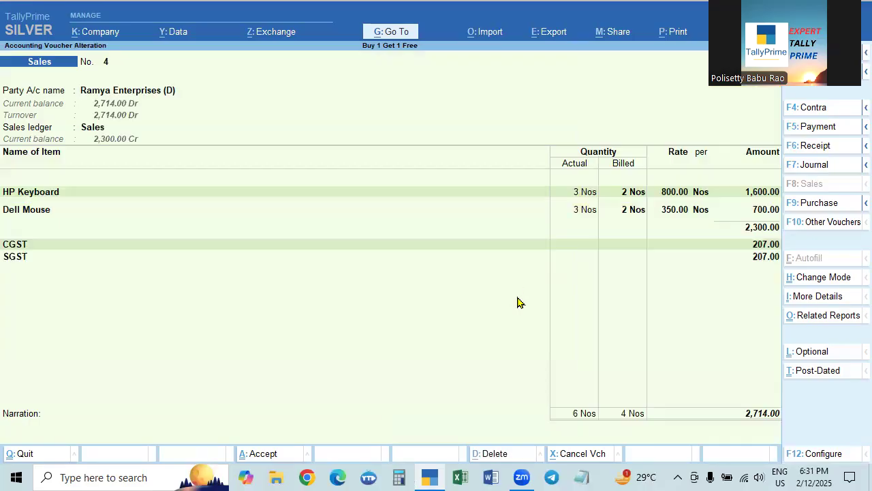
pyautogui.hotkey('alt', 'p')
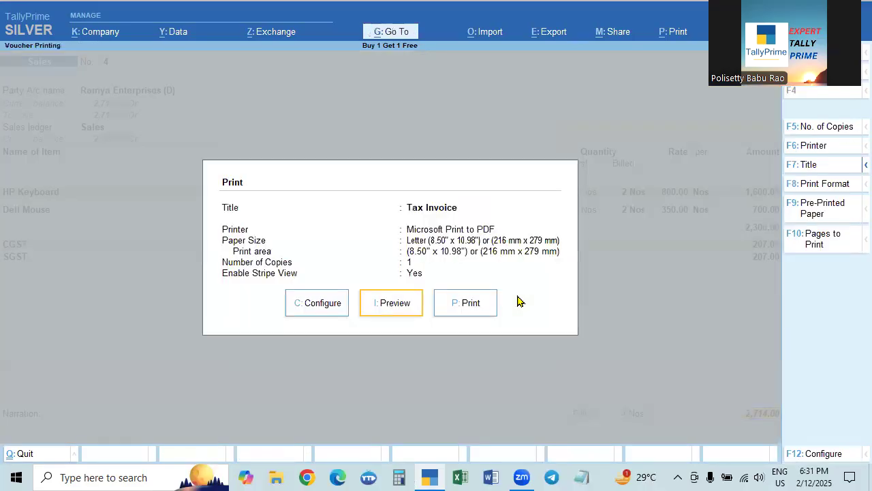
pyautogui.click(398, 304)
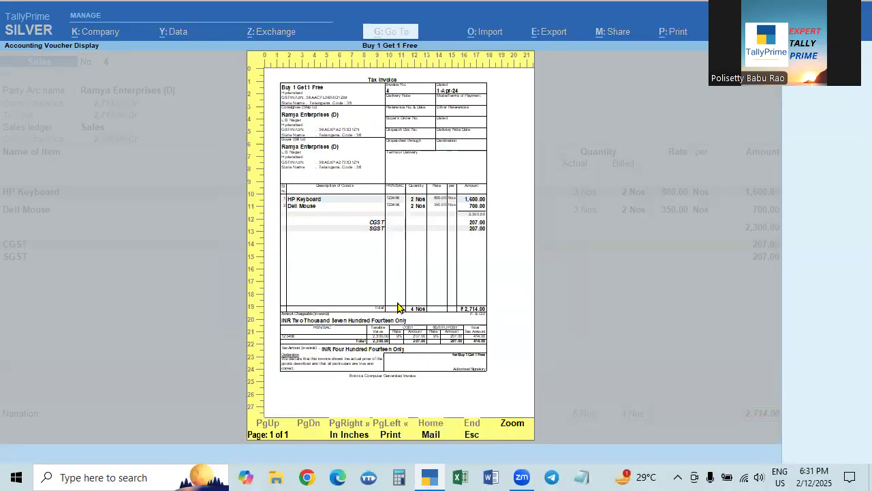
pyautogui.click(399, 307)
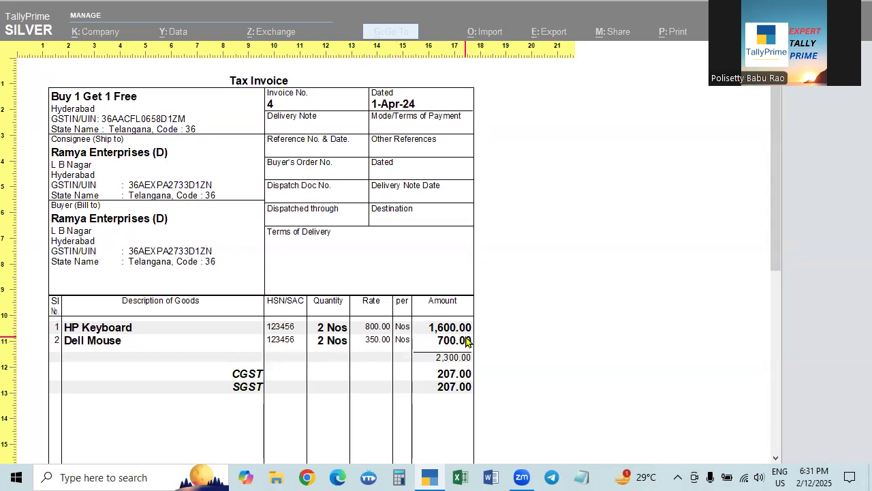
pyautogui.press('Escape')
pyautogui.press('Escape')
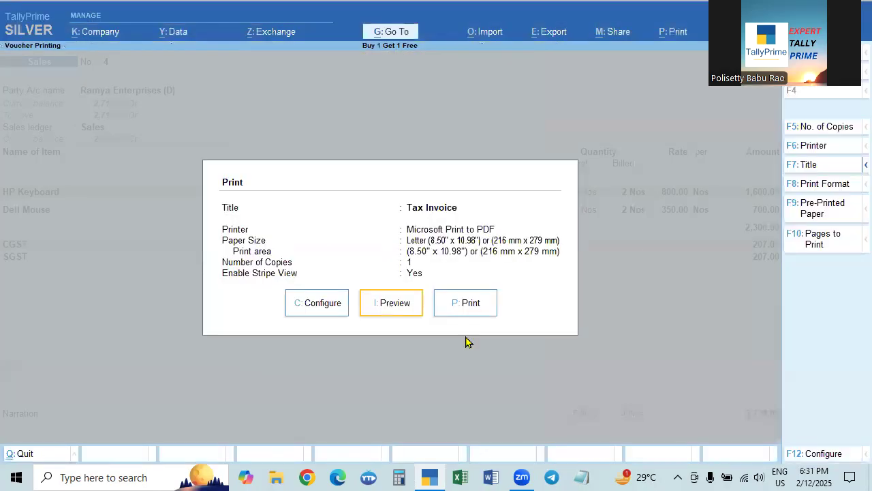
pyautogui.press('Escape')
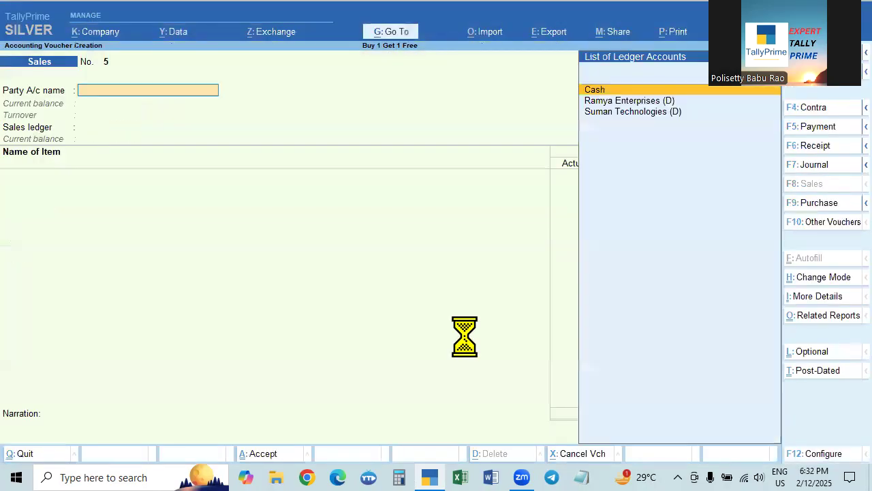
# - Open the Stock Summary and check the closing balances of Dell Mouse and HP Keyboard
pyautogui.press('Escape')
pyautogui.press('Down')
pyautogui.press('Down')
pyautogui.press('Down')
pyautogui.press('Down')
pyautogui.press('Down')
pyautogui.press('Down')
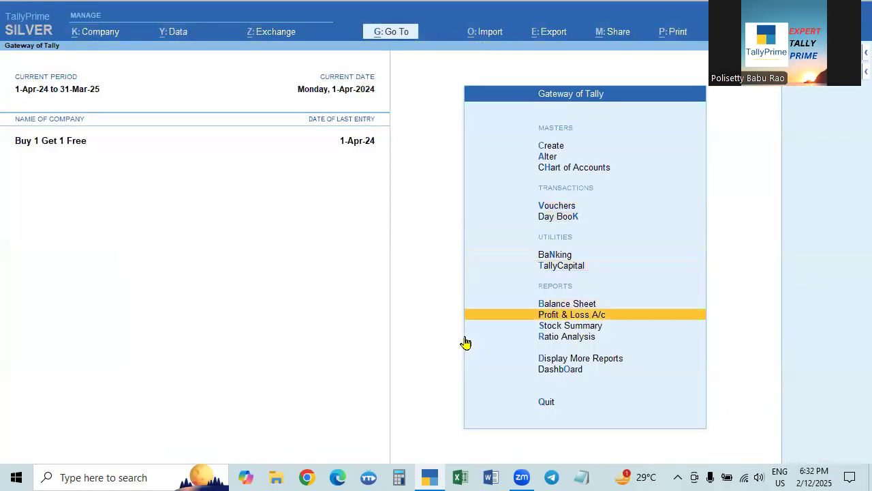
pyautogui.press('Return')
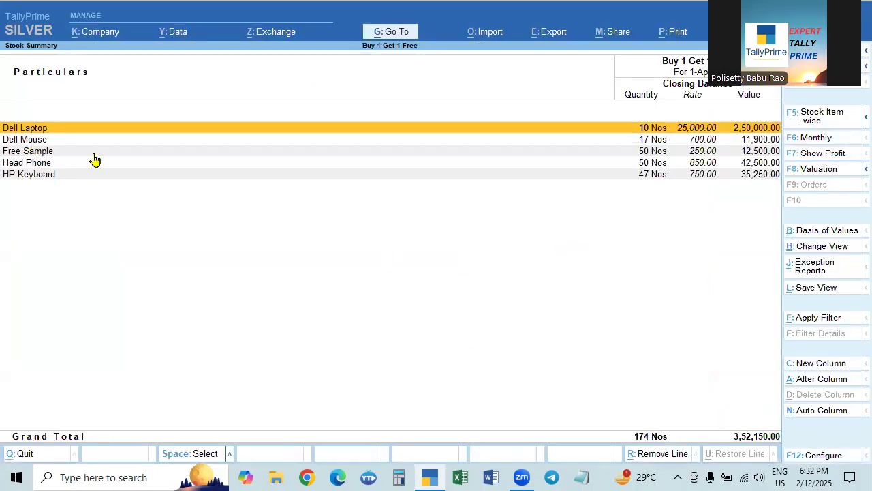
pyautogui.click(654, 140)
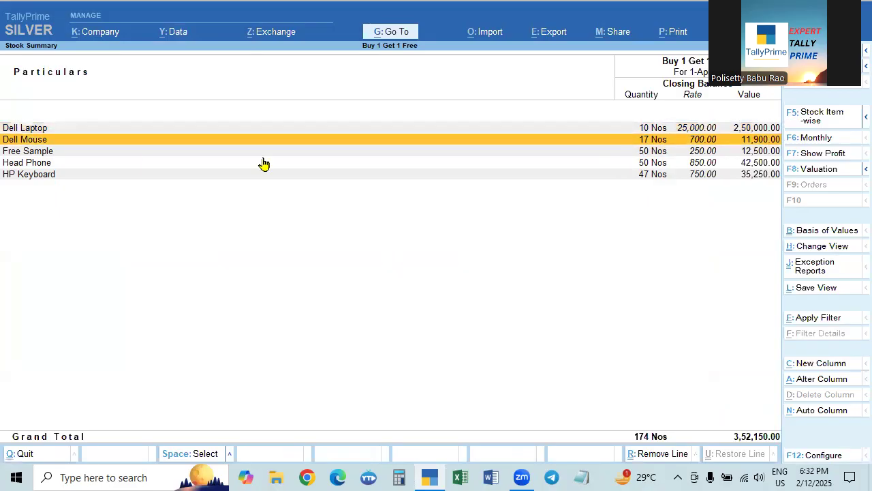
pyautogui.click(37, 175)
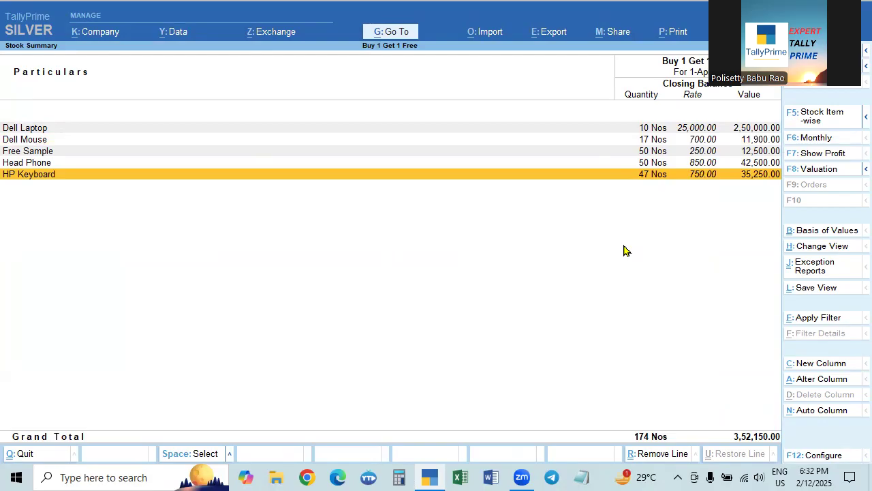
# - Configure the Stock Summary to show the opening balance, goods inwards and goods outwards, and apply the configuration
pyautogui.press('F12')
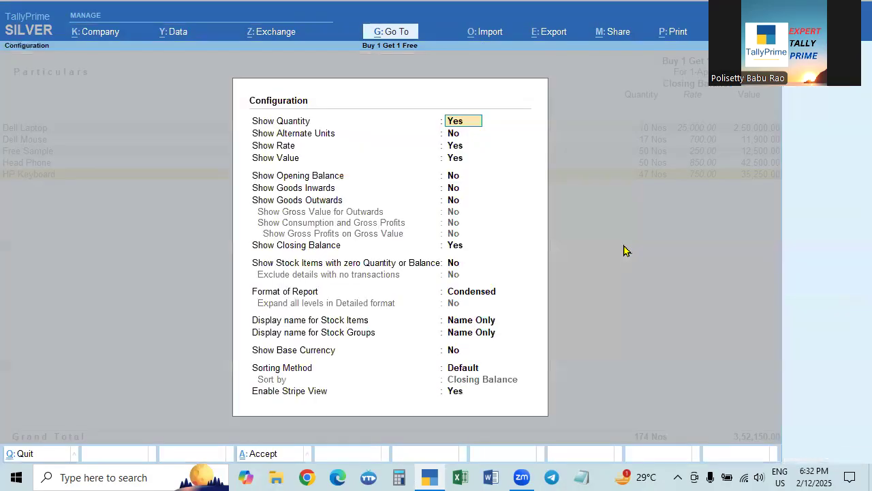
pyautogui.press('Return')
pyautogui.press('Return')
pyautogui.press('Return')
pyautogui.press('Return')
pyautogui.press('Return')
pyautogui.press('Up')
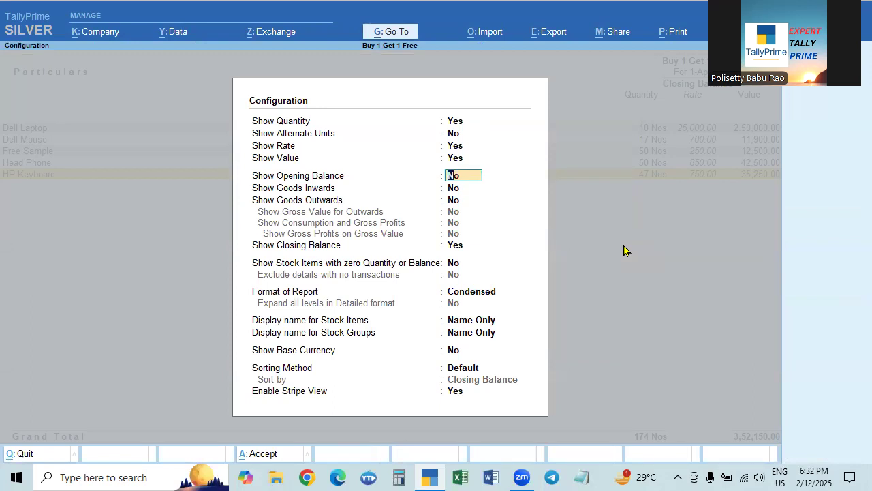
pyautogui.write('y')
pyautogui.press('Return')
pyautogui.write('y')
pyautogui.press('Return')
pyautogui.write('y')
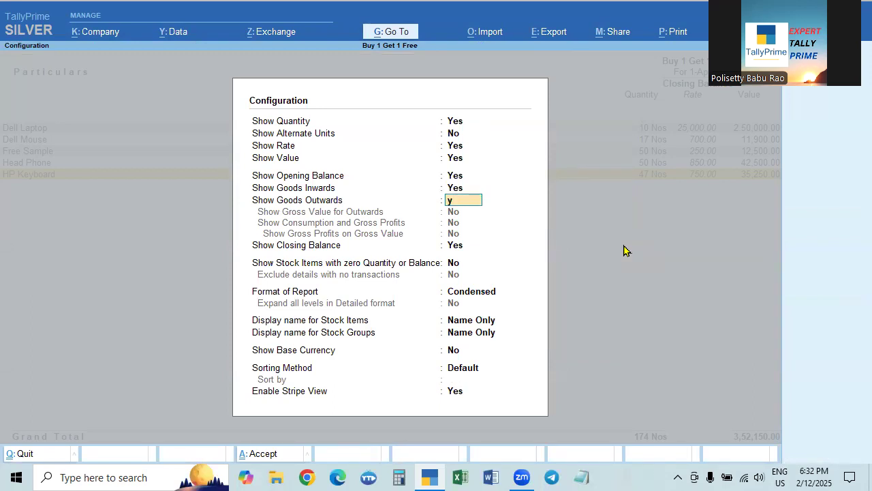
pyautogui.press('Return')
pyautogui.press('Return')
pyautogui.press('Return')
pyautogui.press('Return')
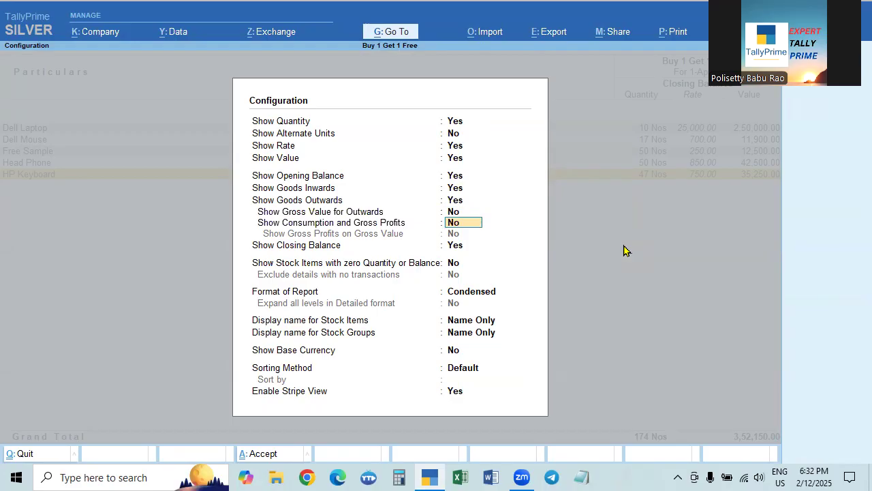
pyautogui.hotkey('ctrl', 'a')
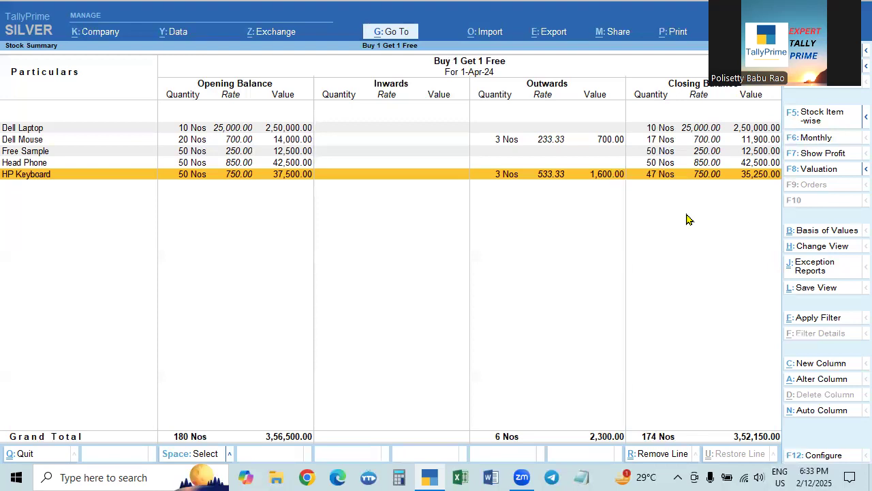
# - Review the Ramya Enterprises (D) sales voucher from the Day Book and the company feature for separate Actual and Billed quantities, then close it
pyautogui.press('Escape')
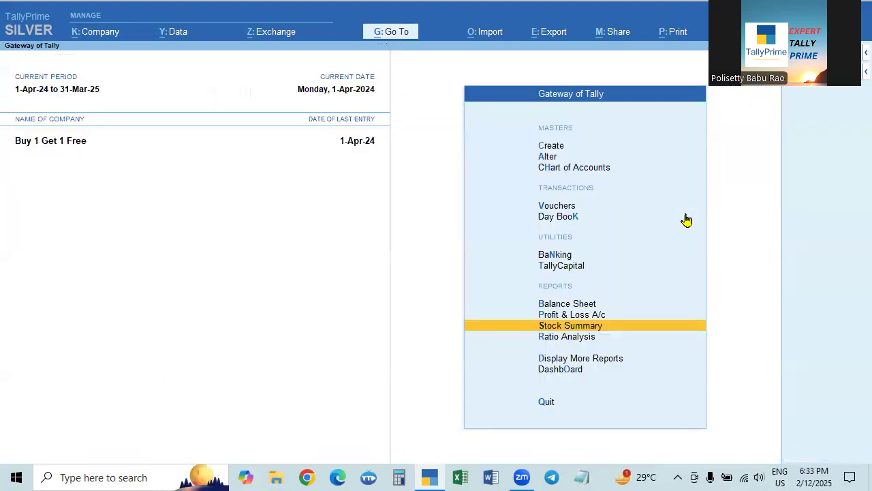
pyautogui.press('Up')
pyautogui.press('Up')
pyautogui.press('Up')
pyautogui.press('Up')
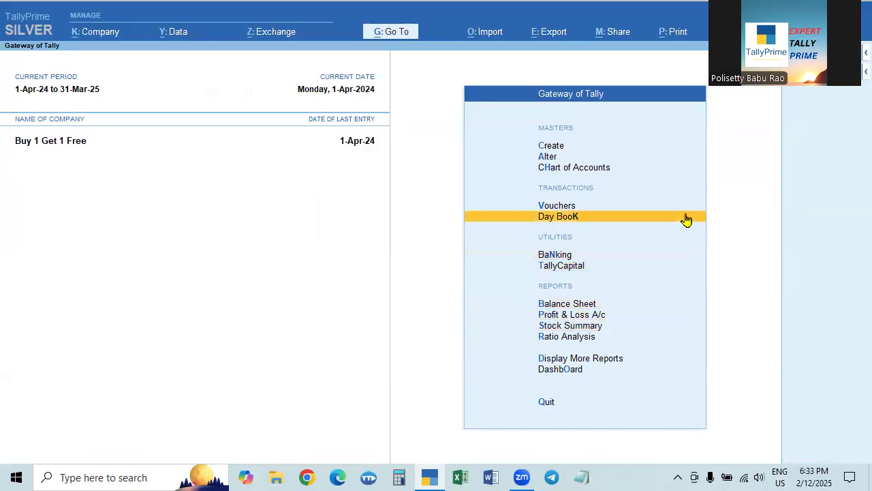
pyautogui.click(687, 219)
pyautogui.press('Return')
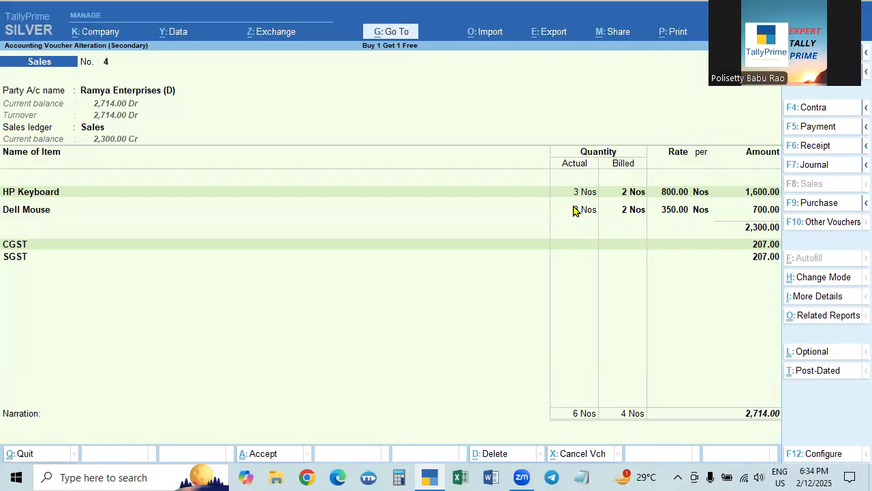
pyautogui.press('F11')
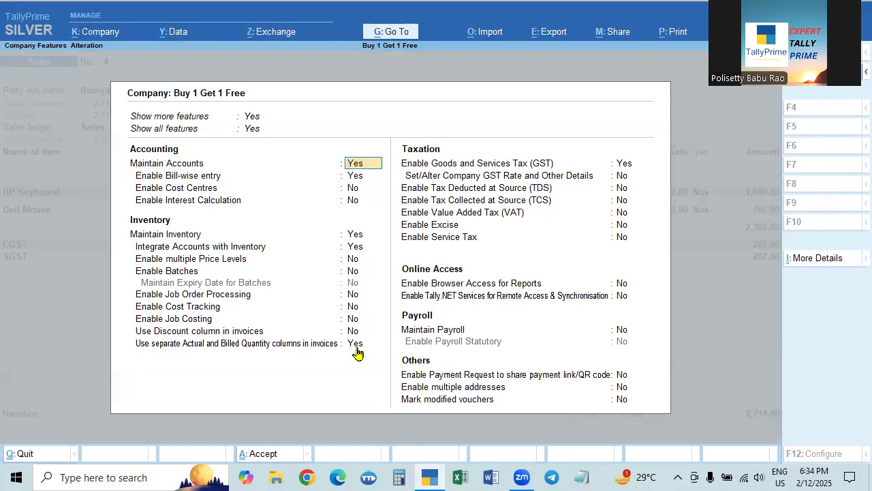
pyautogui.hotkey('ctrl', 'a')
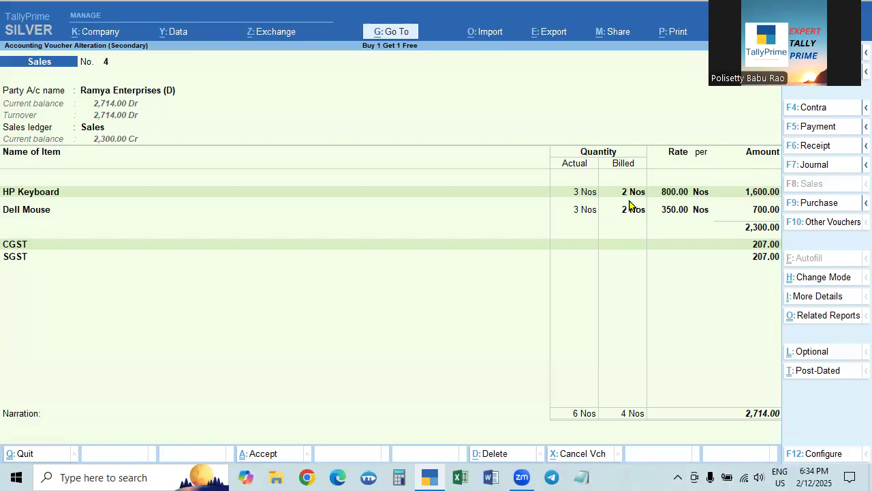
pyautogui.hotkey('ctrl', 'a')
pyautogui.press('Escape')
# - Start a new sales voucher dated 2-Apr-24 for Ramya Enterprises (D), accepting the dispatch and party details and using the Sales ledger
pyautogui.press('Up')
pyautogui.press('Return')
pyautogui.press('F2')
pyautogui.press('Return')
pyautogui.press('Down')
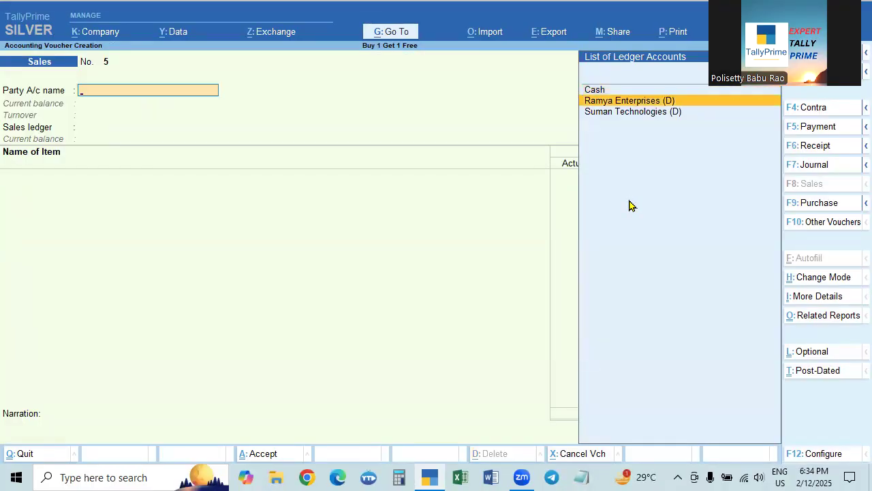
pyautogui.press('Return')
pyautogui.hotkey('ctrl', 'a')
pyautogui.press('Return')
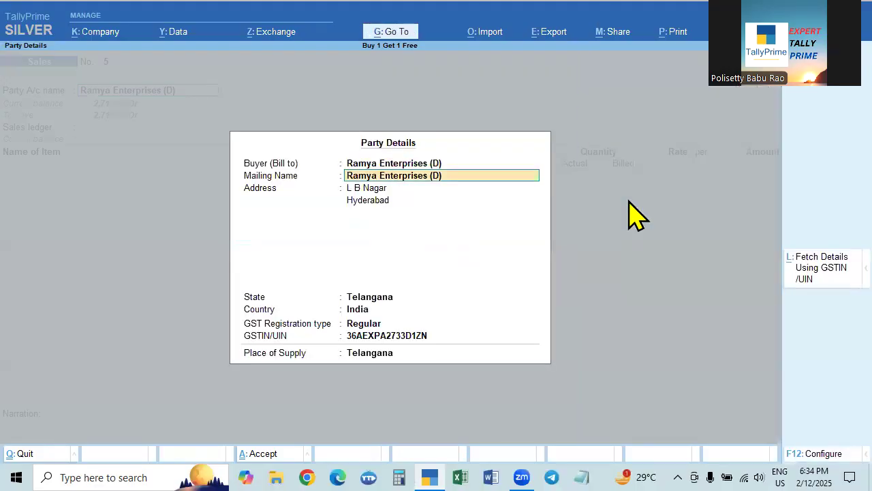
pyautogui.hotkey('ctrl', 'a')
pyautogui.press('Return')
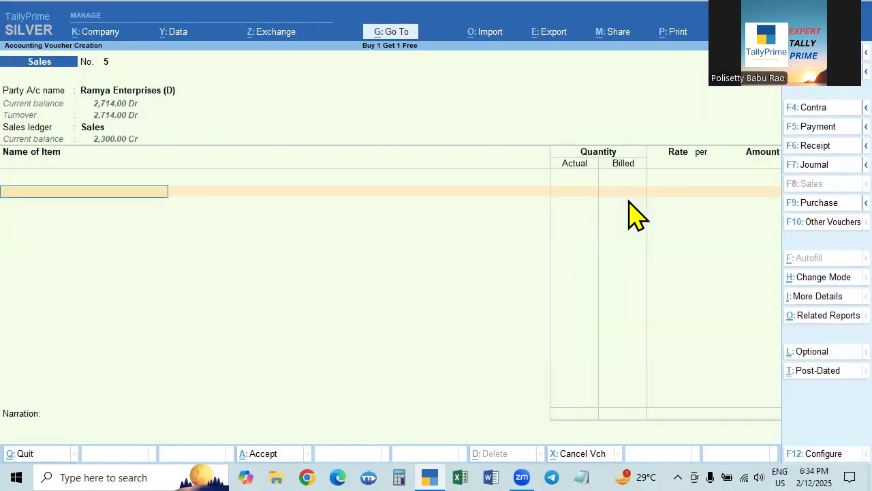
# - Add Dell Laptop to the invoice with 1 Nos actual and 1 Nos billed at a rate of 30,000 per Nos
pyautogui.press('Down')
pyautogui.press('Down')
pyautogui.press('Down')
pyautogui.press('Down')
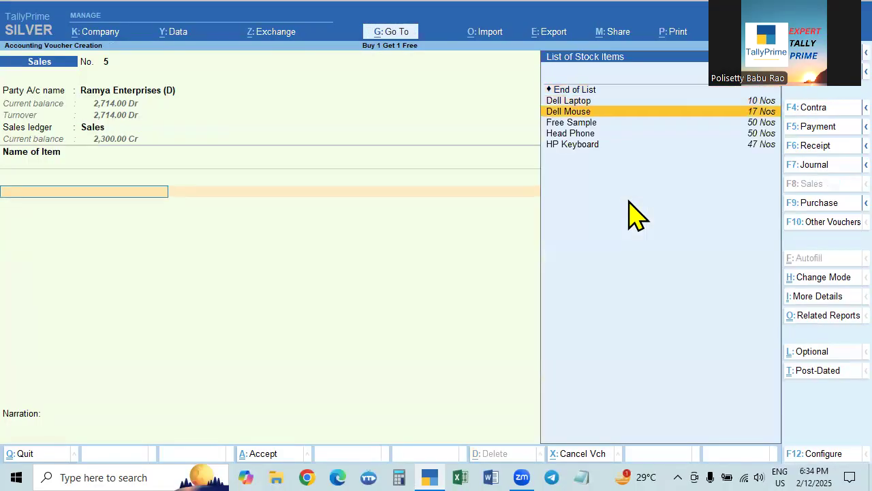
pyautogui.press('Up')
pyautogui.press('Up')
pyautogui.press('Up')
pyautogui.press('Down')
pyautogui.press('Down')
pyautogui.press('Up')
pyautogui.press('Up')
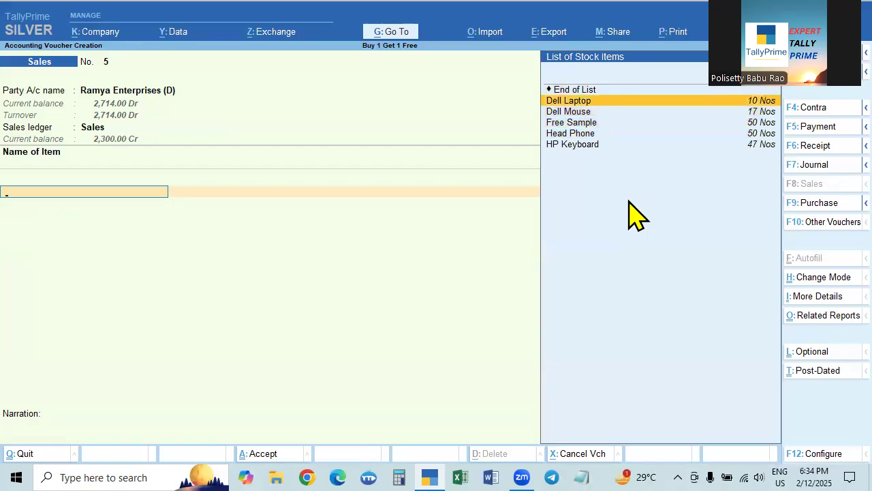
pyautogui.press('Return')
pyautogui.write('1')
pyautogui.press('Return')
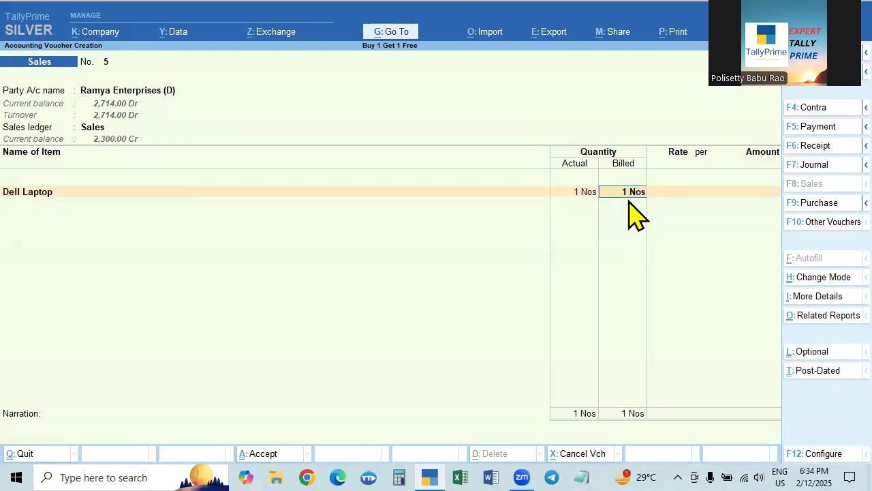
pyautogui.press('Return')
pyautogui.write('30000')
pyautogui.press('Return')
pyautogui.press('Return')
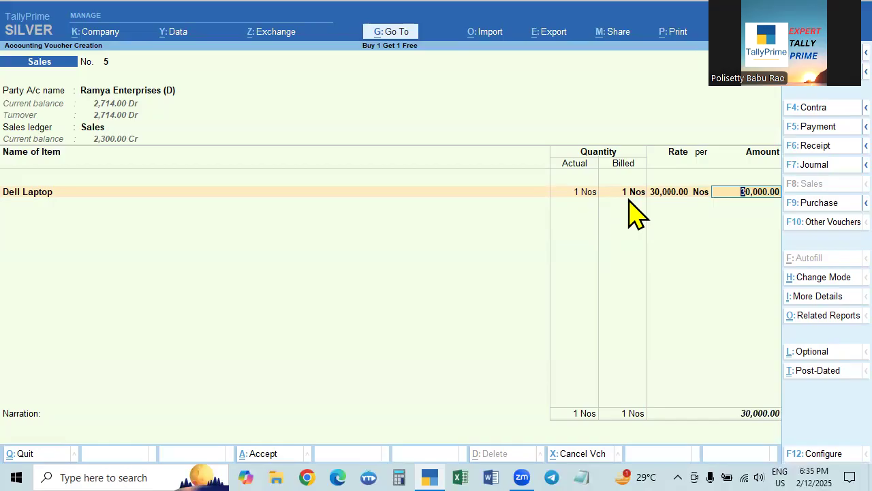
pyautogui.press('Return')
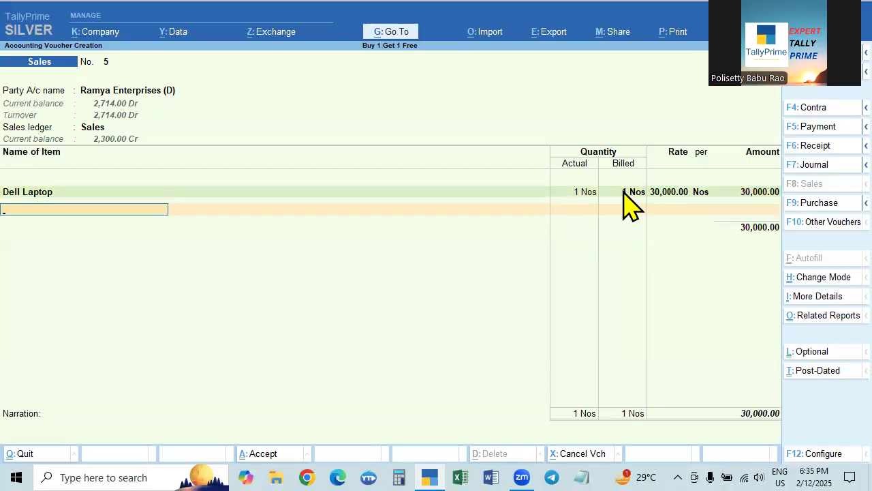
# - Set the Dell Laptop line to 2 Nos actual and 2 Nos billed, keeping its rate
pyautogui.click(574, 198)
pyautogui.write('2')
pyautogui.press('Return')
pyautogui.write('2')
pyautogui.press('Return')
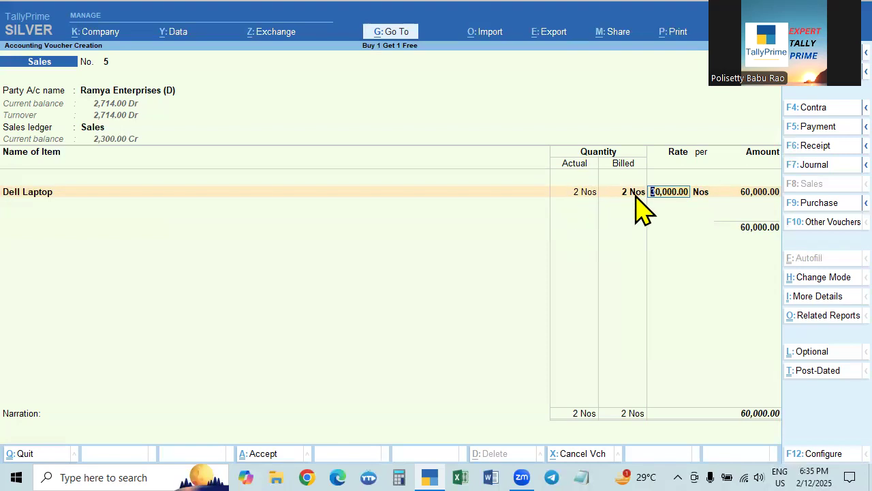
pyautogui.press('Return')
pyautogui.press('Return')
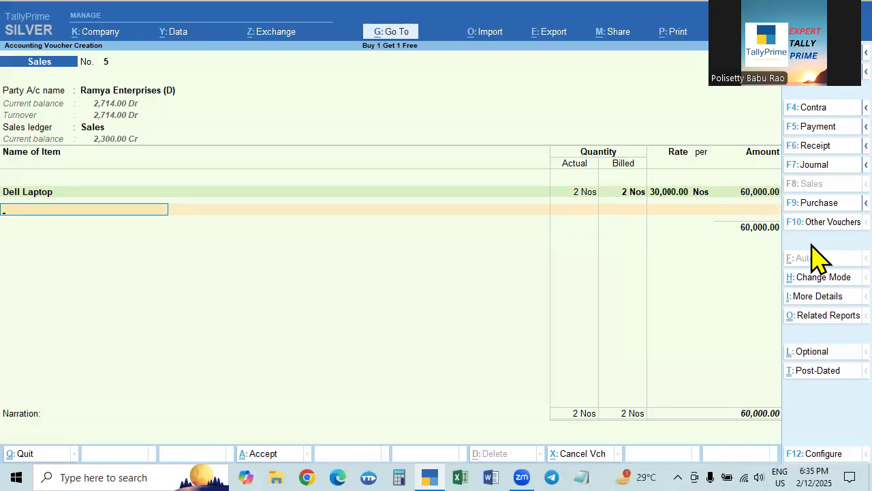
# - Add Head Phone as a free item with 2 Nos actual and 2 Nos billed, leaving its rate and amount empty
pyautogui.press('space')
pyautogui.press('Down')
pyautogui.press('Down')
pyautogui.press('Down')
pyautogui.press('Down')
pyautogui.press('Down')
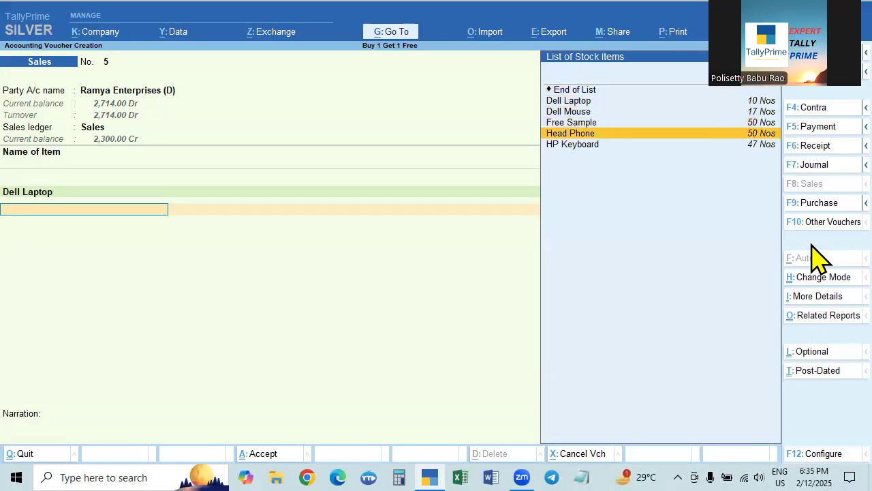
pyautogui.press('Return')
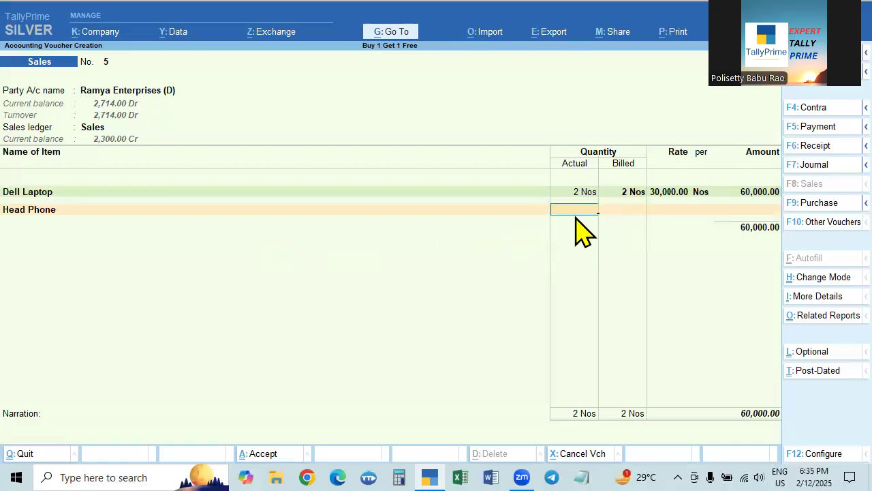
pyautogui.write('2')
pyautogui.press('Return')
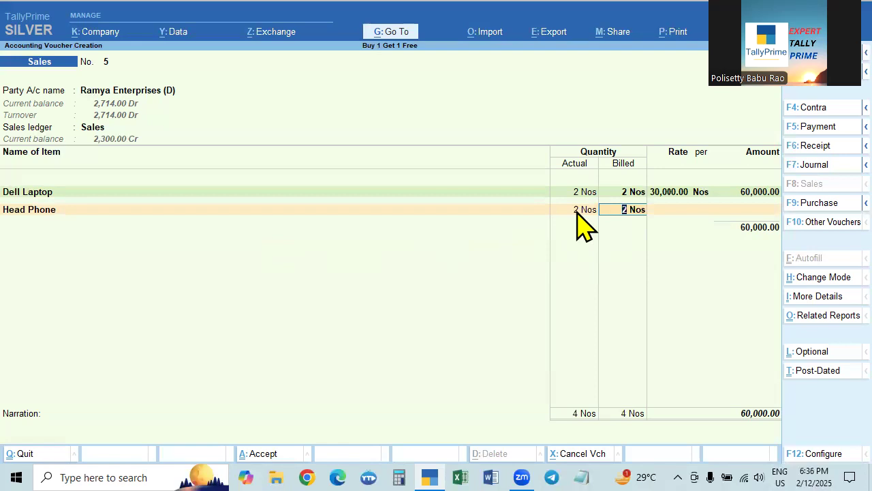
pyautogui.press('Return')
pyautogui.press('Return')
pyautogui.press('Return')
# - End the item list, add the CGST and SGST tax ledgers, and end the ledger entries
pyautogui.press('Return')
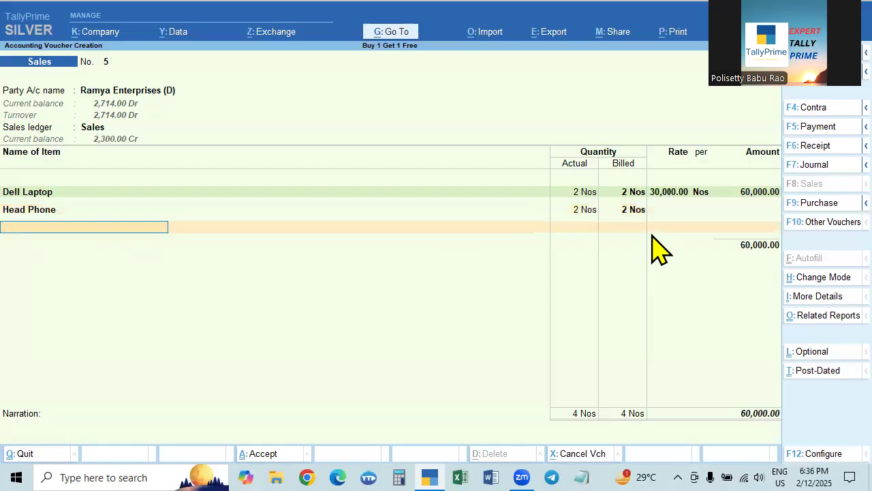
pyautogui.press('Return')
pyautogui.write('c')
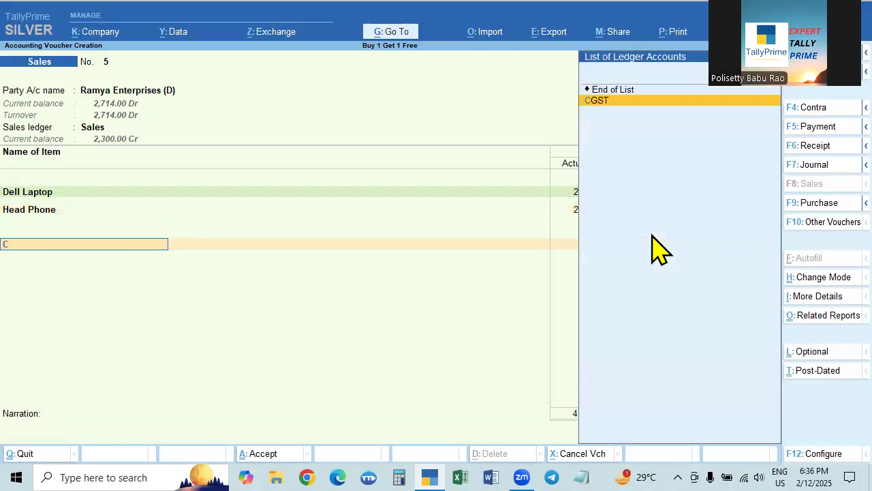
pyautogui.press('Return')
pyautogui.press('Return')
pyautogui.write('sg')
pyautogui.press('Return')
pyautogui.press('Return')
pyautogui.press('BackSpace')
pyautogui.press('BackSpace')
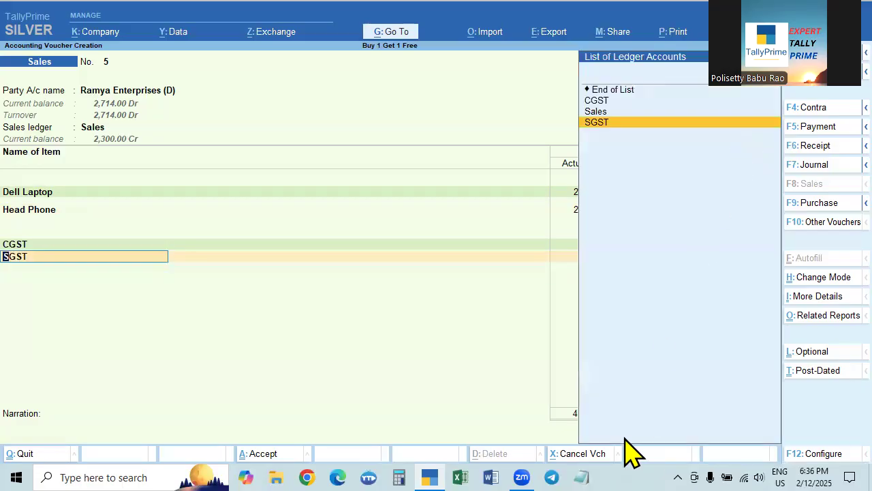
pyautogui.press('Return')
pyautogui.press('Return')
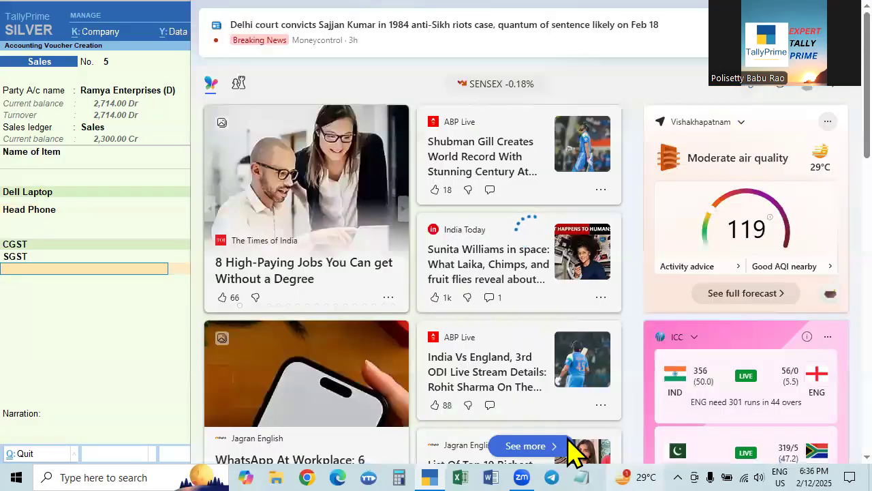
pyautogui.press('Return')
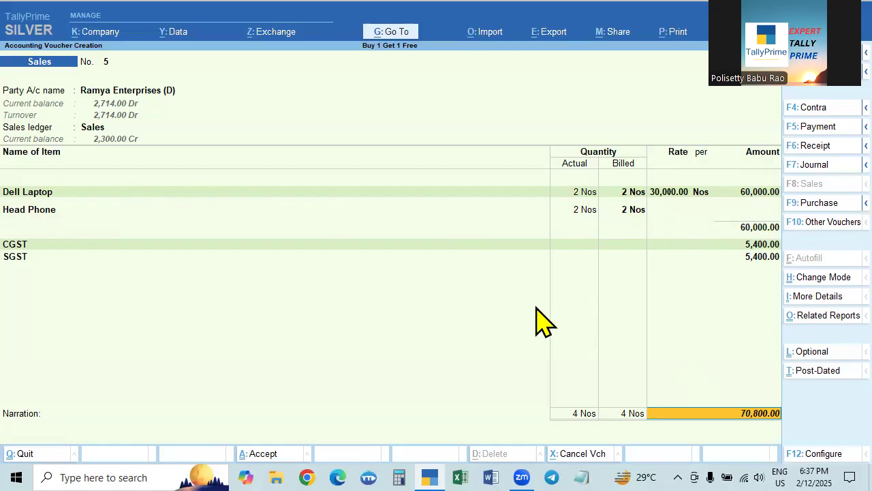
# - Accept the bill-wise details as New Ref 5, leave the narration empty and save the sales voucher
pyautogui.press('Return')
pyautogui.press('Return')
pyautogui.press('Return')
pyautogui.press('Return')
pyautogui.press('Return')
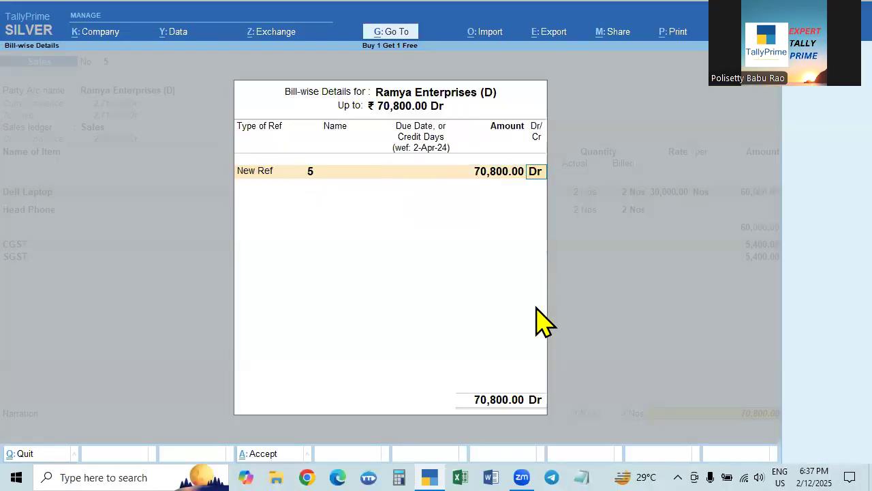
pyautogui.press('Return')
pyautogui.press('Return')
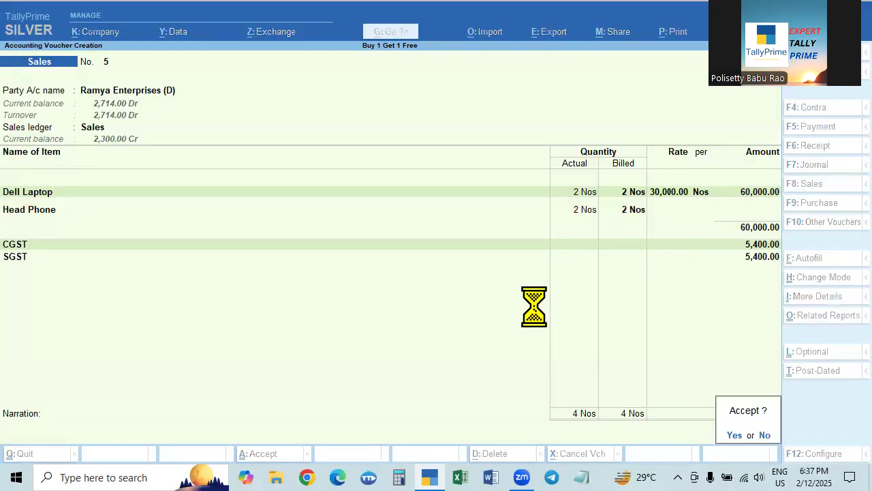
pyautogui.press('Return')
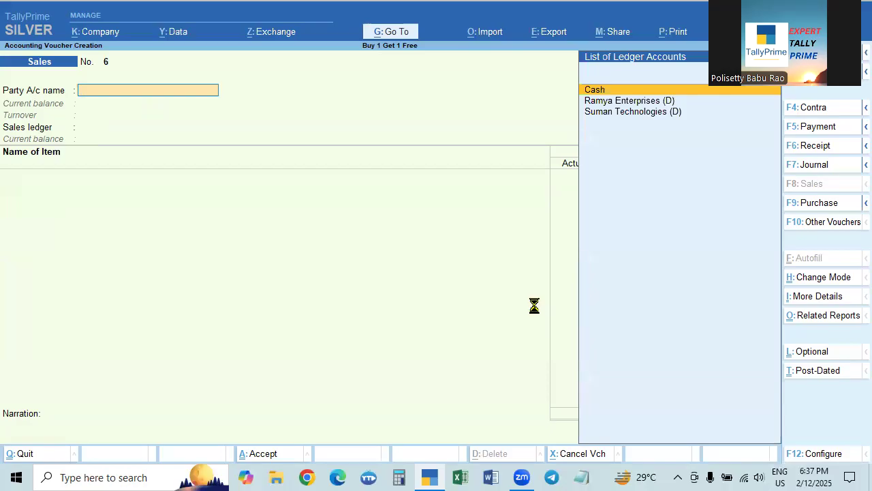
# - Reopen sales voucher No. 5 and bring up the list of voucher types for alteration
pyautogui.press('pageup')
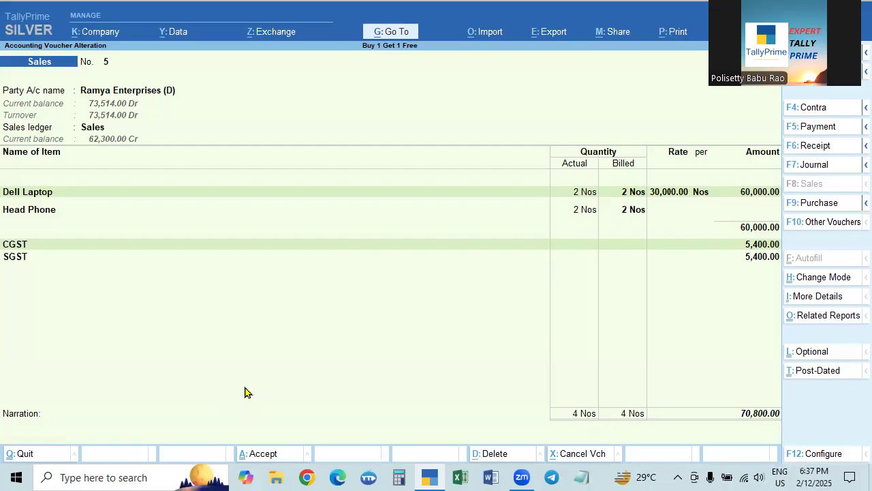
pyautogui.press('alt')
pyautogui.hotkey('alt', 'g')
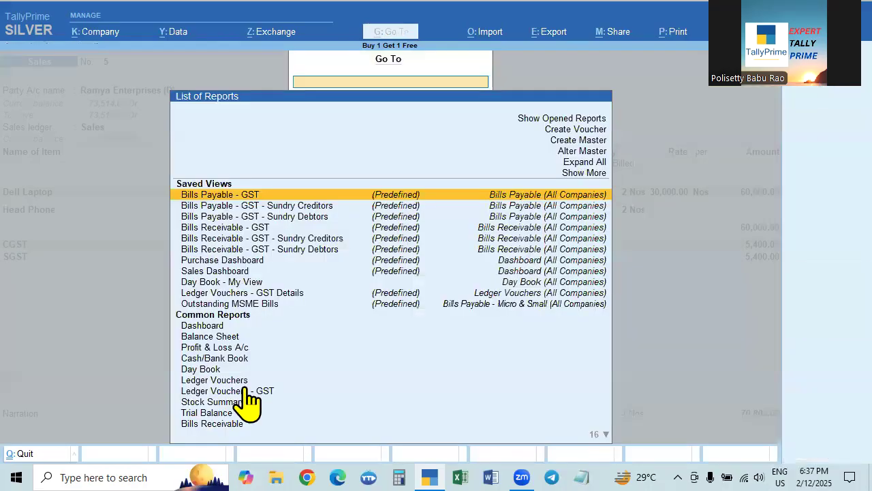
pyautogui.click(579, 151)
pyautogui.press('Down')
pyautogui.press('Down')
pyautogui.press('Down')
pyautogui.press('Down')
pyautogui.press('Down')
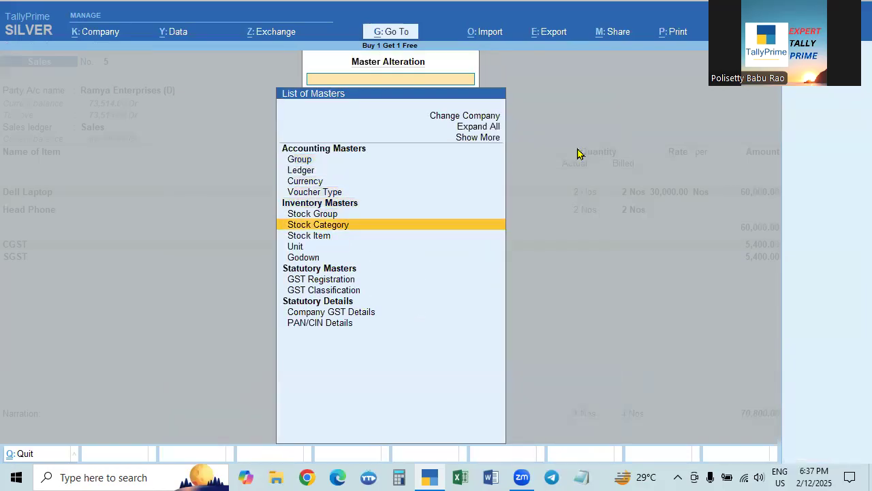
pyautogui.press('Up')
pyautogui.press('Up')
pyautogui.press('Return')
# - Set Allow zero-valued transactions to No in the Sales voucher type and save the voucher type
pyautogui.press('Down')
pyautogui.press('Down')
pyautogui.press('Down')
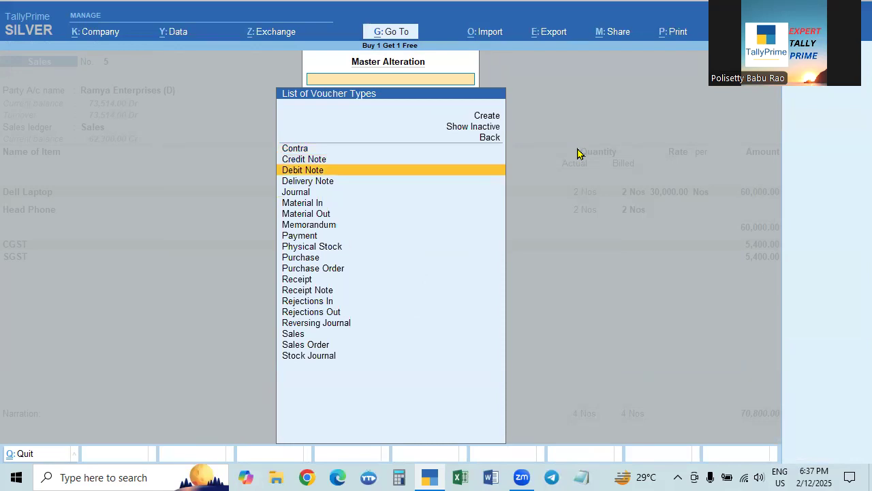
pyautogui.press('Down')
pyautogui.press('Down')
pyautogui.press('Down')
pyautogui.press('Down')
pyautogui.press('Down')
pyautogui.press('Down')
pyautogui.press('Down')
pyautogui.press('Down')
pyautogui.press('Down')
pyautogui.press('Down')
pyautogui.press('Down')
pyautogui.press('Down')
pyautogui.press('Down')
pyautogui.press('Down')
pyautogui.press('Return')
pyautogui.press('Return')
pyautogui.press('Return')
pyautogui.press('Return')
pyautogui.press('Return')
pyautogui.press('Return')
pyautogui.press('Return')
pyautogui.press('Return')
pyautogui.press('Return')
pyautogui.press('Return')
pyautogui.write('n')
# - Reopen the Sales voucher type to check its settings, and return to the sales voucher
pyautogui.press('Return')
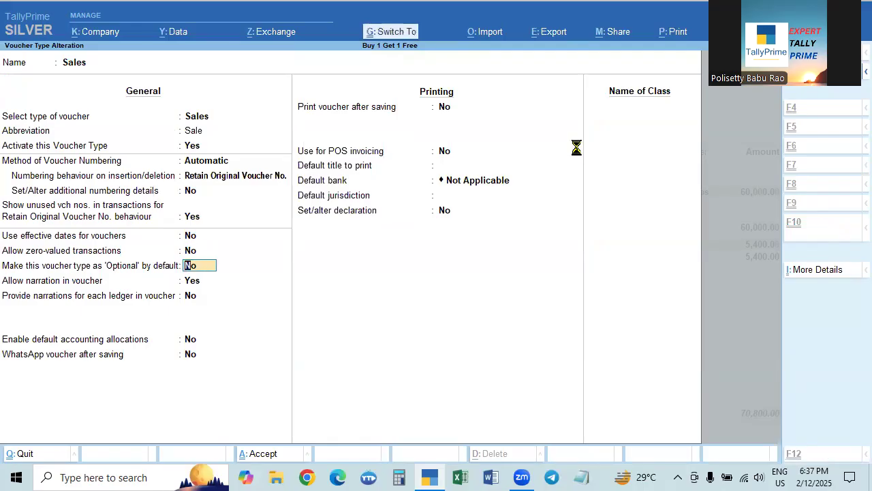
pyautogui.hotkey('ctrl', 'a')
pyautogui.press('Return')
pyautogui.press('Escape')
pyautogui.press('Return')
pyautogui.press('Return')
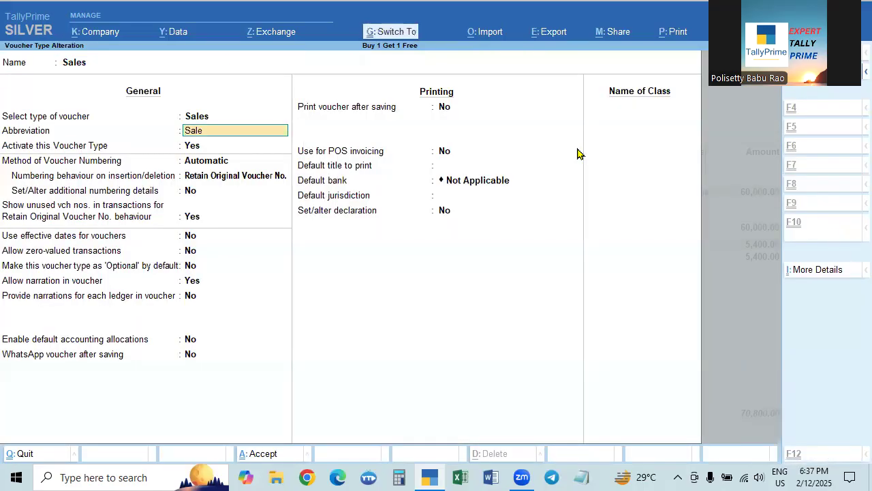
pyautogui.press('Escape')
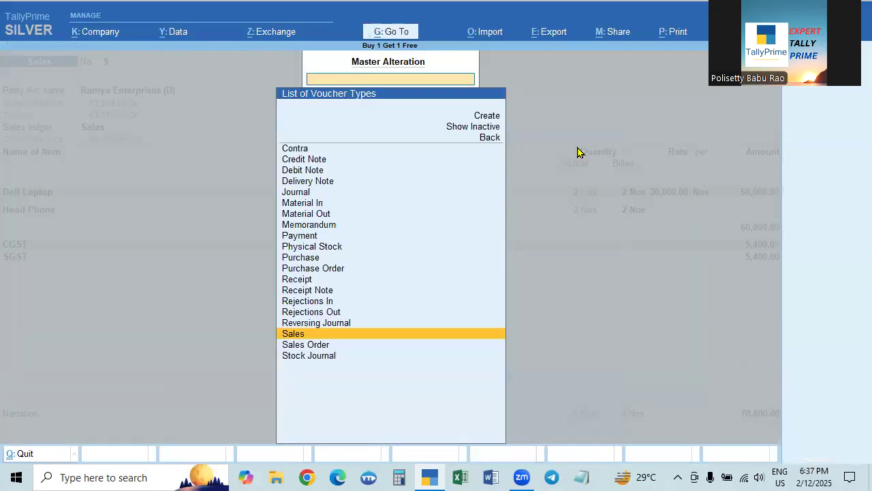
pyautogui.press('Escape')
pyautogui.press('Escape')
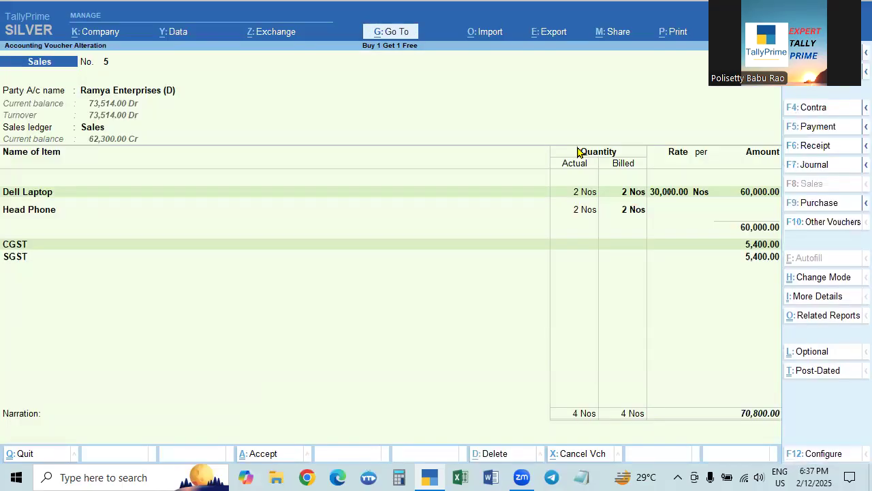
# - Accept the dispatch and party details of sales voucher No. 5 and go through its Dell Laptop and Head Phone lines
pyautogui.press('Return')
pyautogui.hotkey('ctrl', 'a')
pyautogui.press('Return')
pyautogui.press('Return')
pyautogui.press('Return')
pyautogui.press('Return')
pyautogui.press('Return')
pyautogui.press('Return')
pyautogui.press('Return')
pyautogui.hotkey('ctrl', 'a')
pyautogui.press('Return')
pyautogui.press('Return')
pyautogui.press('Return')
pyautogui.press('Return')
pyautogui.press('Return')
pyautogui.press('Return')
# - Accept the bill-wise details as New Ref, leave the narration empty and save sales voucher No. 5 again
pyautogui.press('Return')
pyautogui.press('Return')
pyautogui.press('Return')
pyautogui.press('Return')
pyautogui.press('Return')
pyautogui.press('Return')
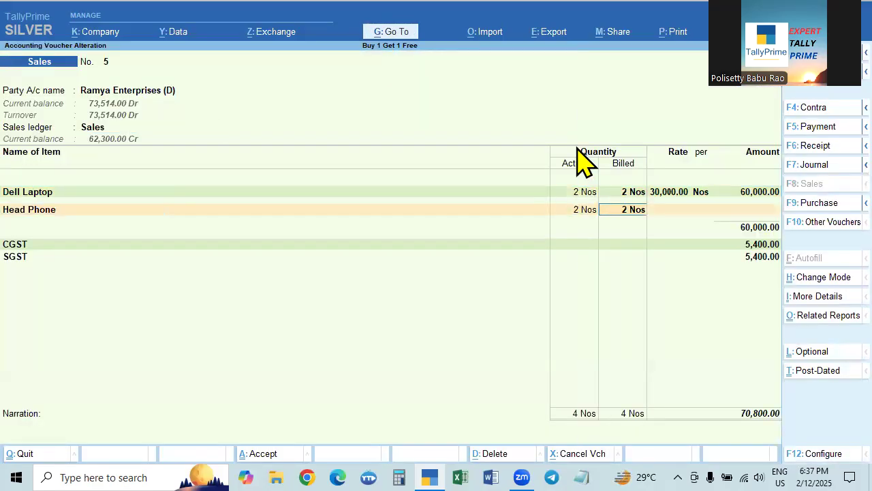
pyautogui.press('Return')
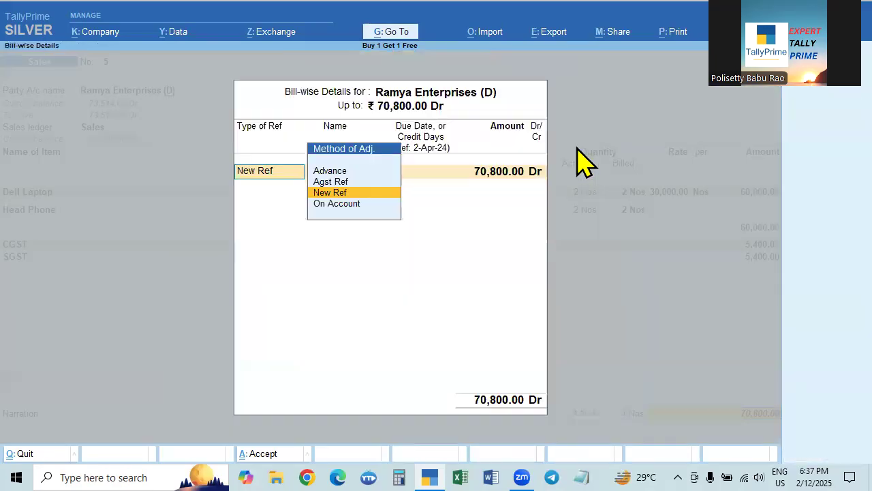
pyautogui.press('Return')
pyautogui.press('Return')
pyautogui.press('Return')
pyautogui.press('Return')
pyautogui.press('Return')
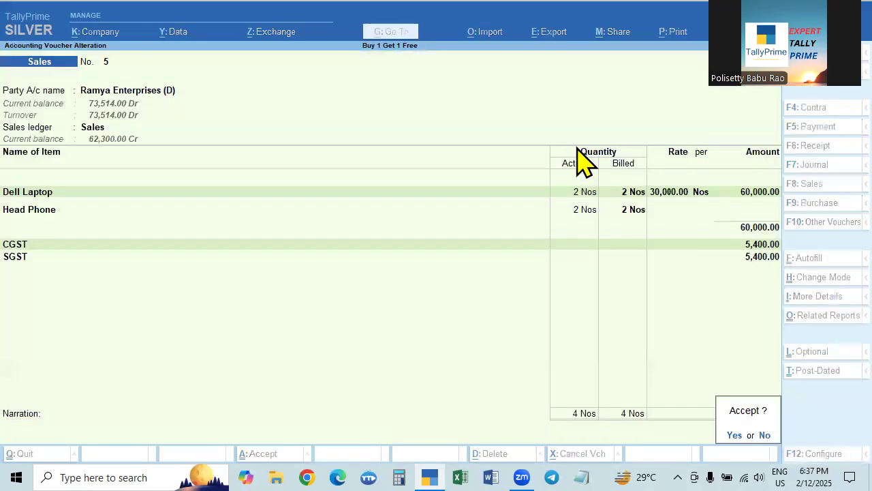
pyautogui.press('Return')
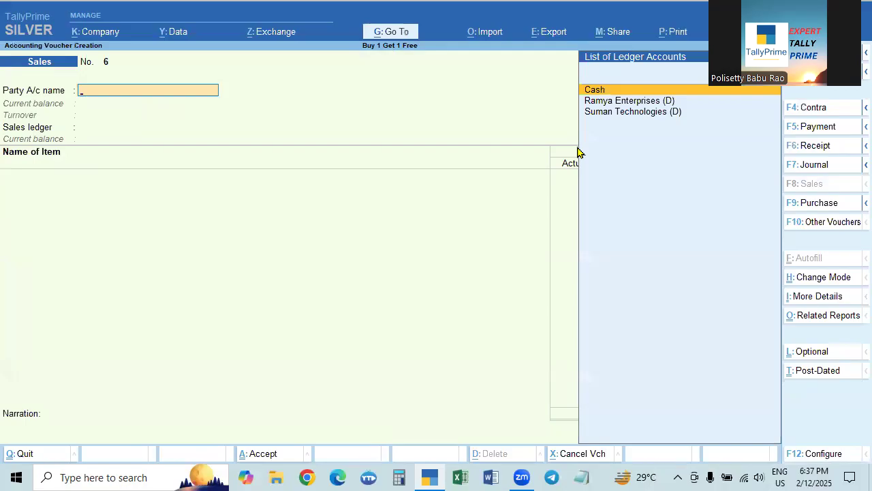
# - Reopen sales voucher No. 5 and add Head Phone below Dell Laptop with 2 Nos actual and 2 Nos billed
pyautogui.press('pageup')
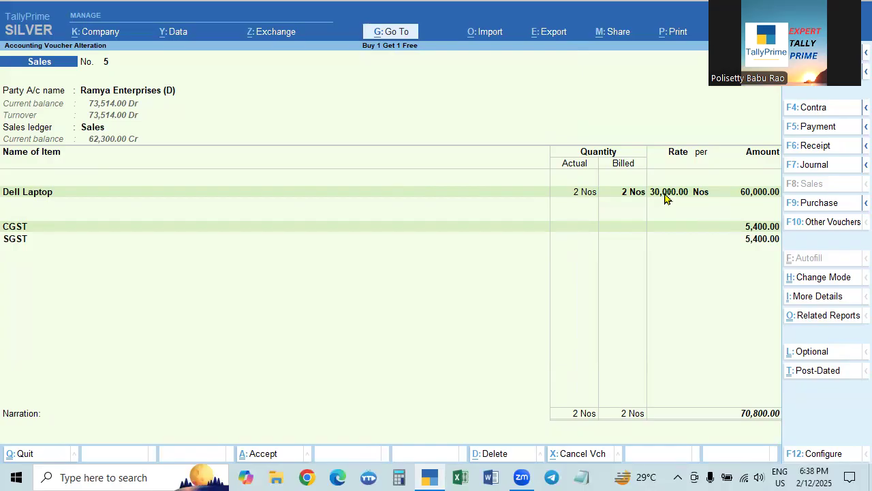
pyautogui.click(755, 194)
pyautogui.press('Return')
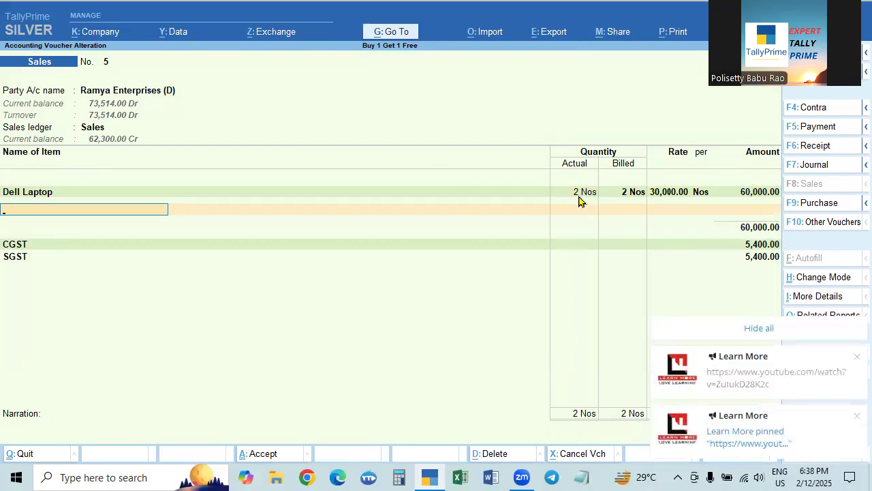
pyautogui.click(857, 356)
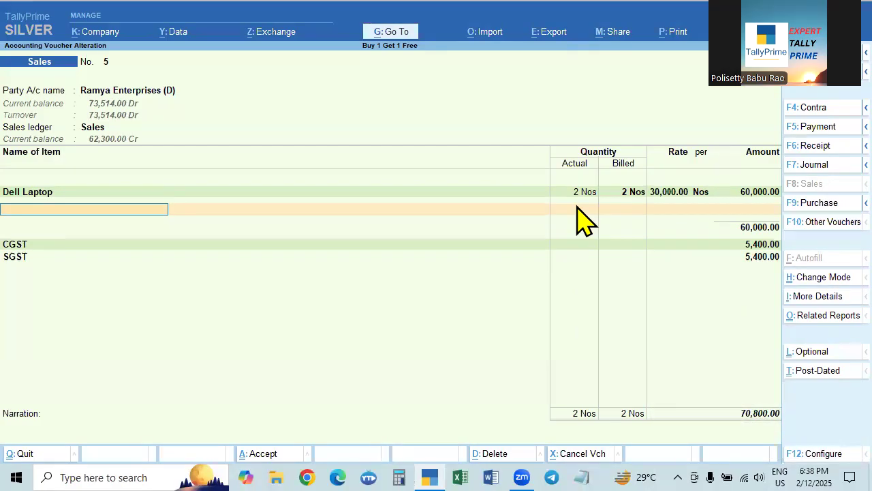
pyautogui.write('he')
pyautogui.press('Return')
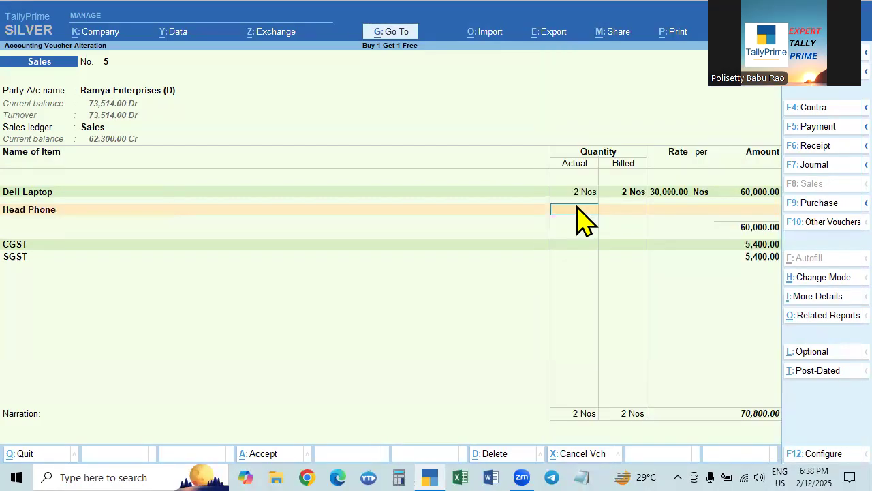
pyautogui.write('2')
pyautogui.press('Return')
pyautogui.write('2')
pyautogui.press('Return')
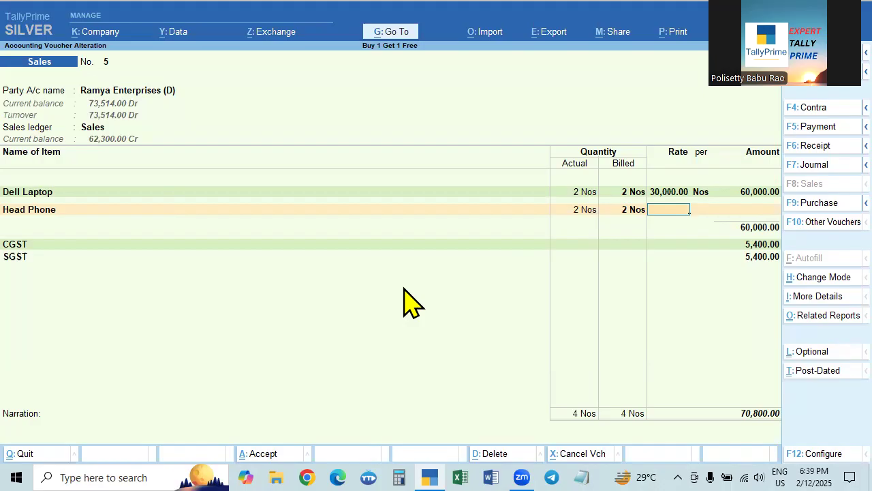
# - Bring up the list of voucher types for alteration from the open sales voucher
pyautogui.press('alt')
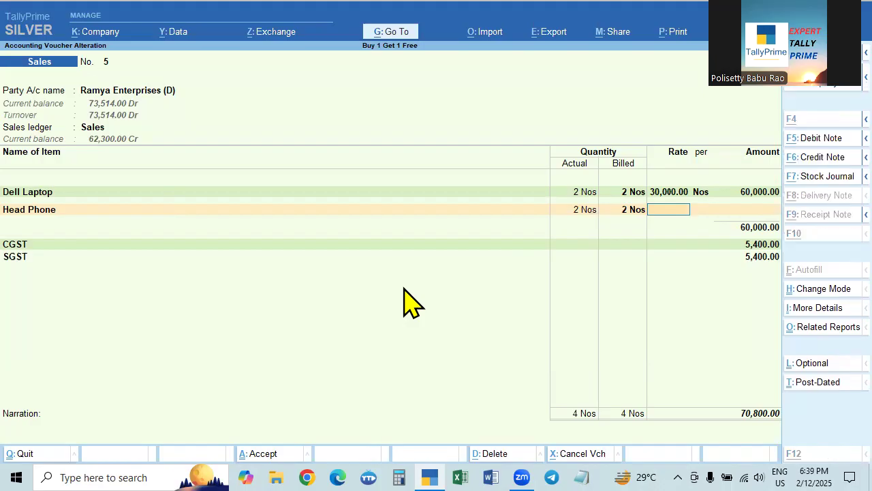
pyautogui.press('alt')
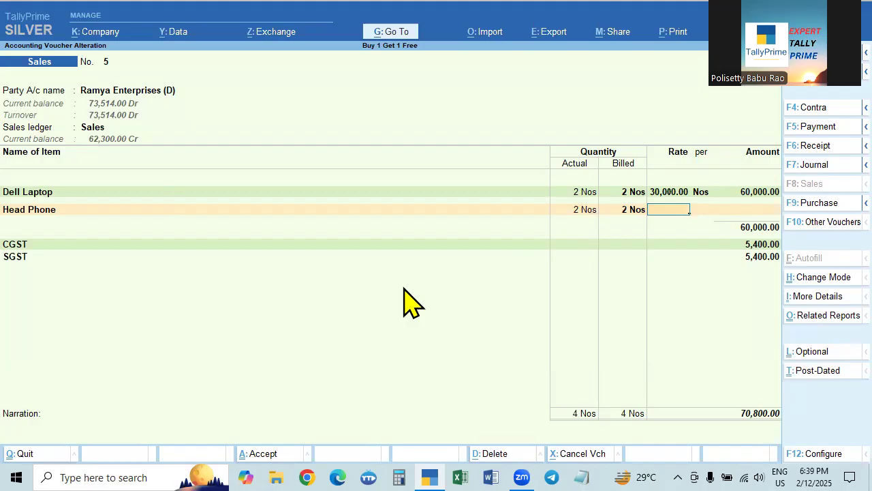
pyautogui.press('alt')
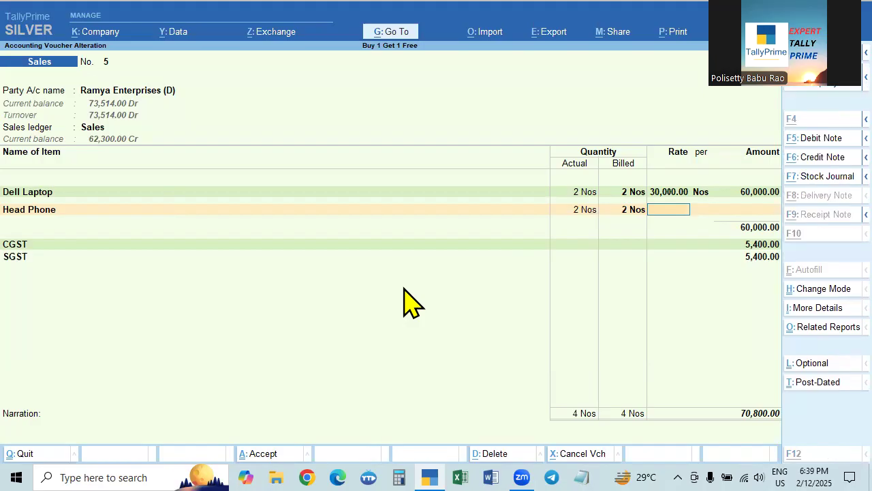
pyautogui.hotkey('alt', 'g')
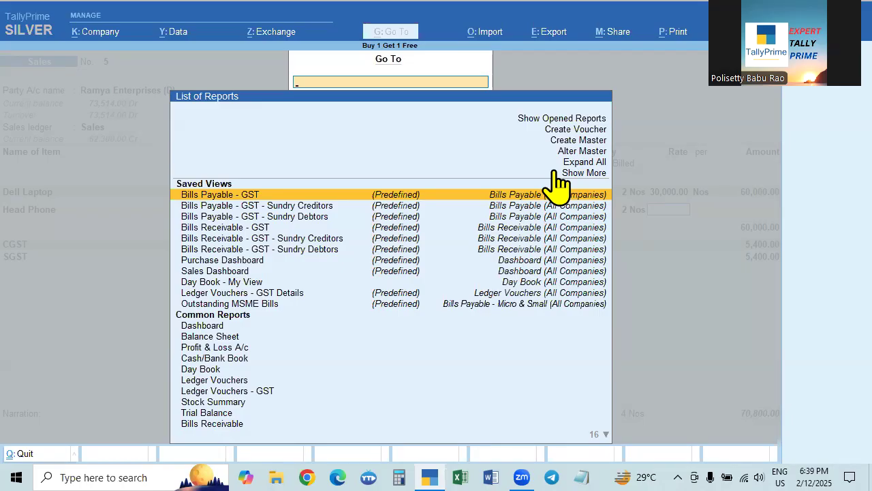
pyautogui.press('Up')
pyautogui.press('Up')
pyautogui.press('Up')
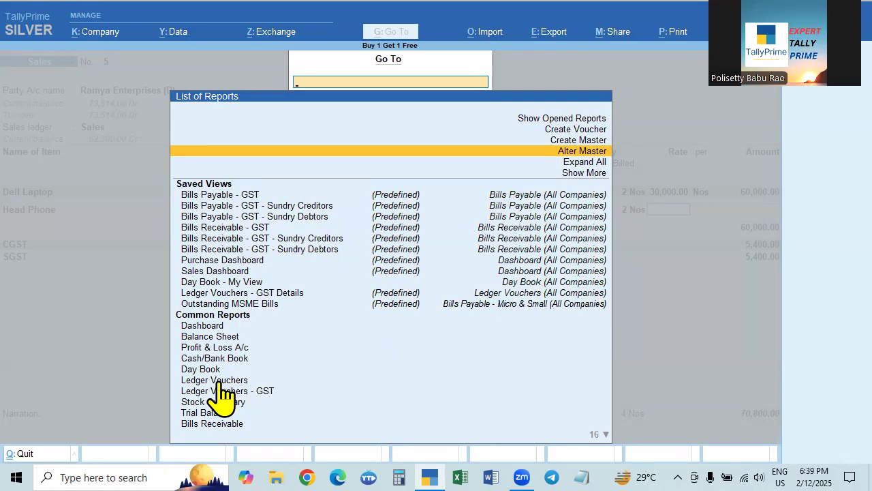
pyautogui.click(585, 153)
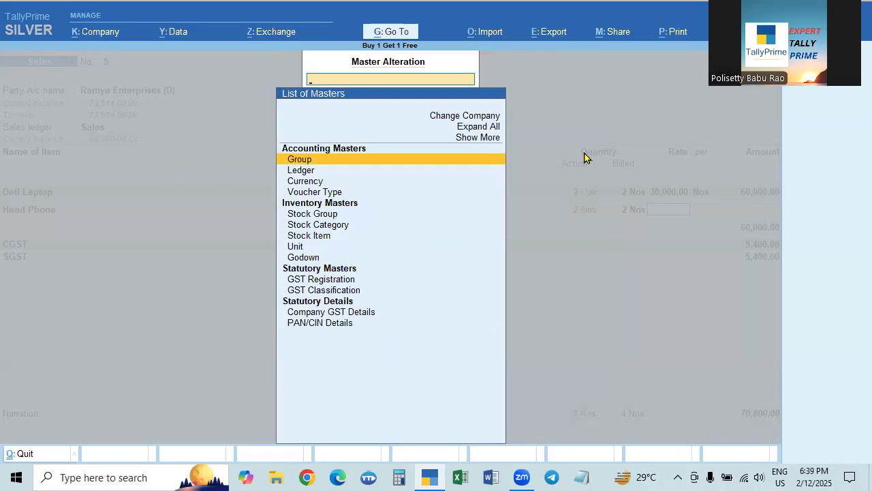
pyautogui.press('Down')
pyautogui.press('Down')
pyautogui.press('Down')
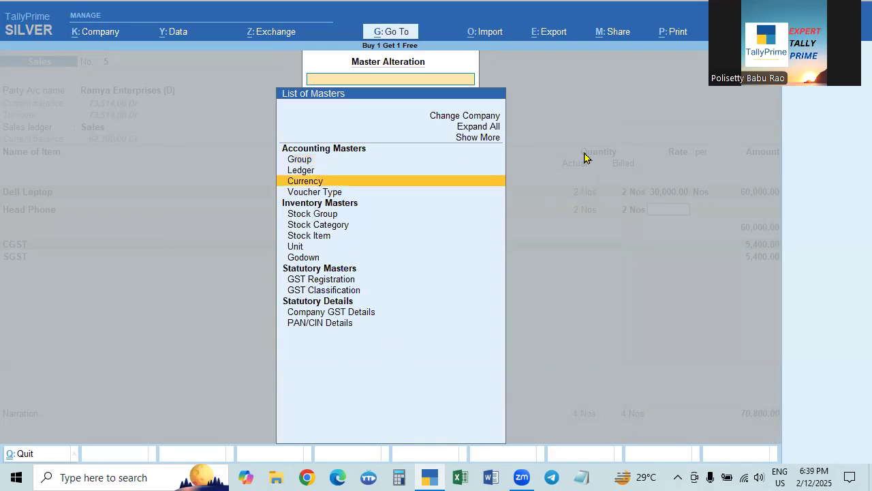
pyautogui.press('Return')
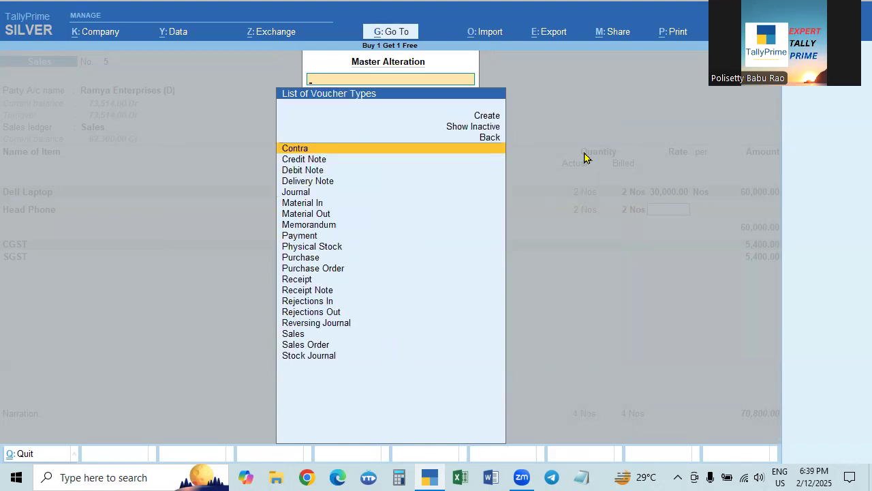
# - Set Allow zero-valued transactions to Yes in the Sales voucher type, save it and return to the sales voucher
pyautogui.press('Down')
pyautogui.press('Down')
pyautogui.press('Down')
pyautogui.press('Down')
pyautogui.press('Down')
pyautogui.press('Down')
pyautogui.press('Down')
pyautogui.press('Down')
pyautogui.press('Down')
pyautogui.press('Down')
pyautogui.press('Down')
pyautogui.press('Down')
pyautogui.press('Down')
pyautogui.press('Down')
pyautogui.press('Down')
pyautogui.press('Down')
pyautogui.press('Down')
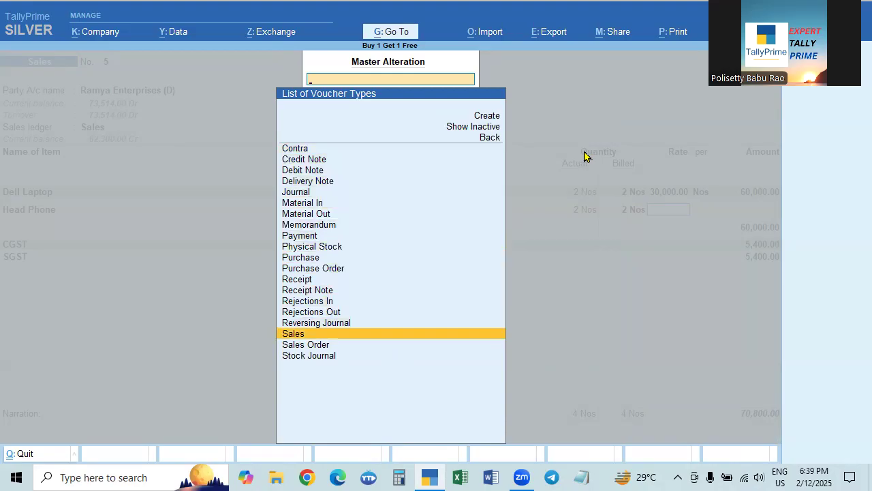
pyautogui.press('Return')
pyautogui.press('Return')
pyautogui.press('Return')
pyautogui.press('Return')
pyautogui.press('Return')
pyautogui.press('Return')
pyautogui.press('Return')
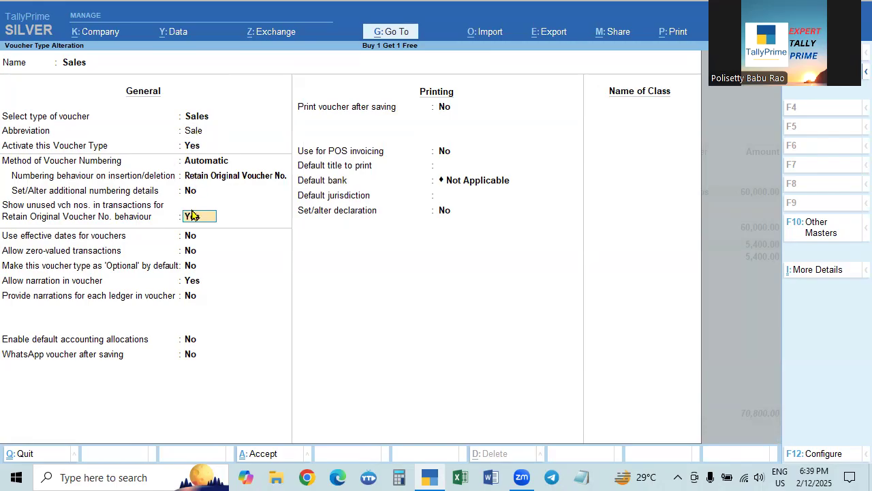
pyautogui.press('Return')
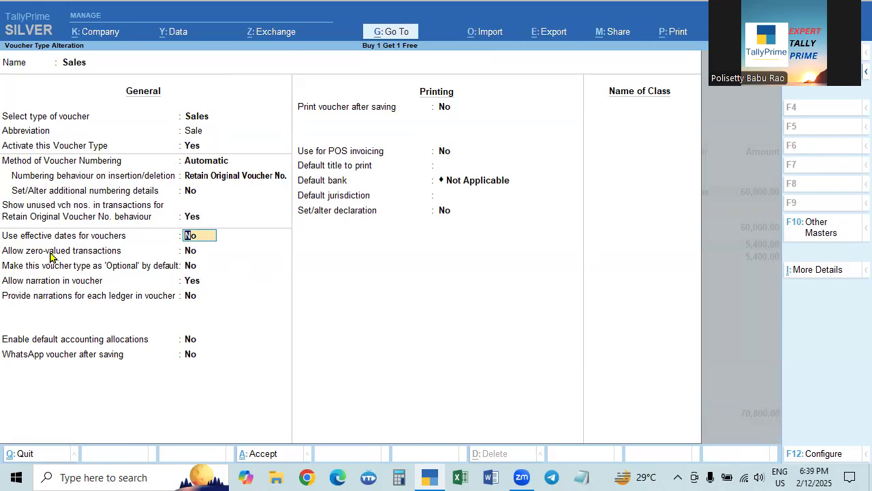
pyautogui.click(191, 251)
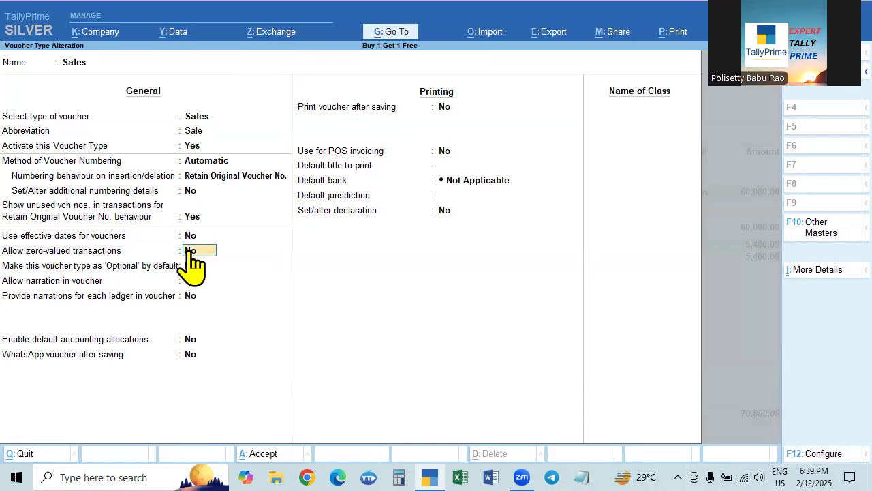
pyautogui.press('y')
pyautogui.hotkey('ctrl', 'a')
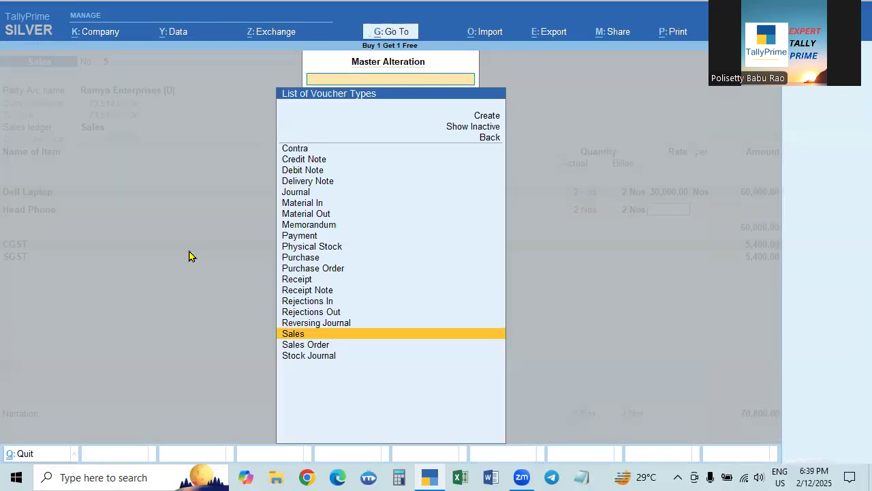
pyautogui.press('Escape')
pyautogui.press('Escape')
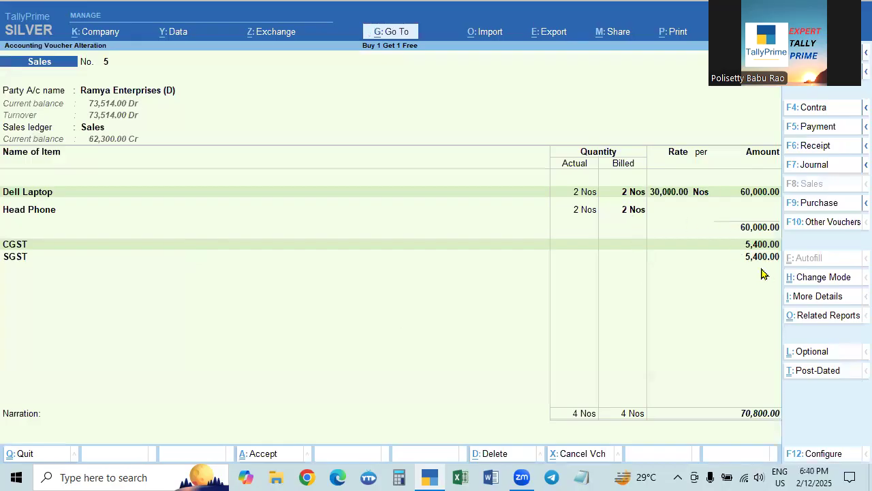
# - Accept the empty dispatch details, the party details and the Sales ledger, and move to the Dell Laptop line
pyautogui.press('Return')
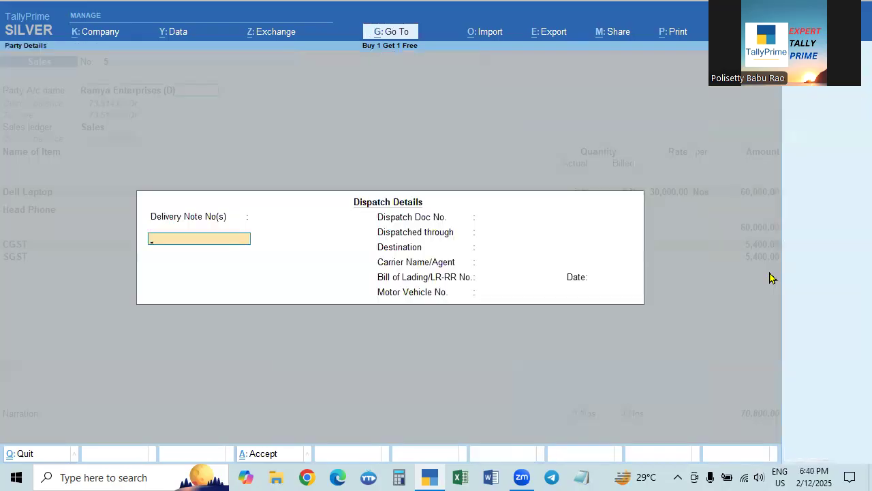
pyautogui.hotkey('ctrl', 'a')
pyautogui.press('Return')
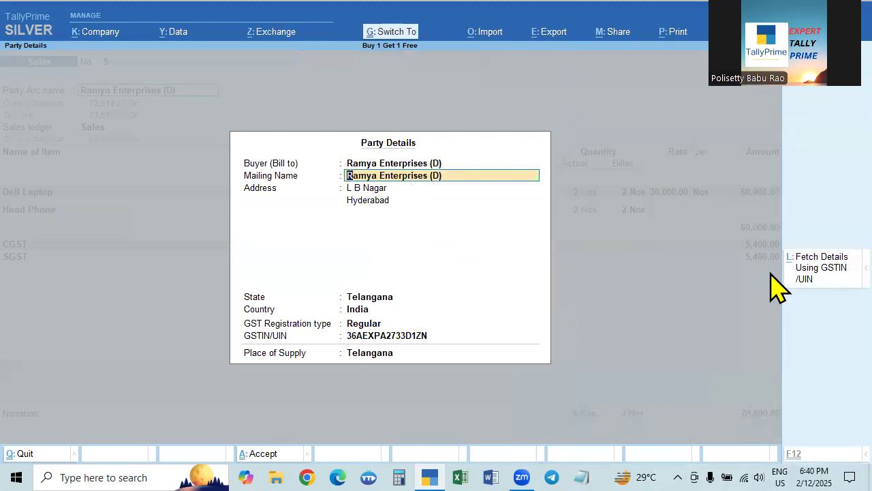
pyautogui.hotkey('ctrl', 'a')
pyautogui.press('Return')
pyautogui.press('Return')
pyautogui.press('Return')
pyautogui.press('Return')
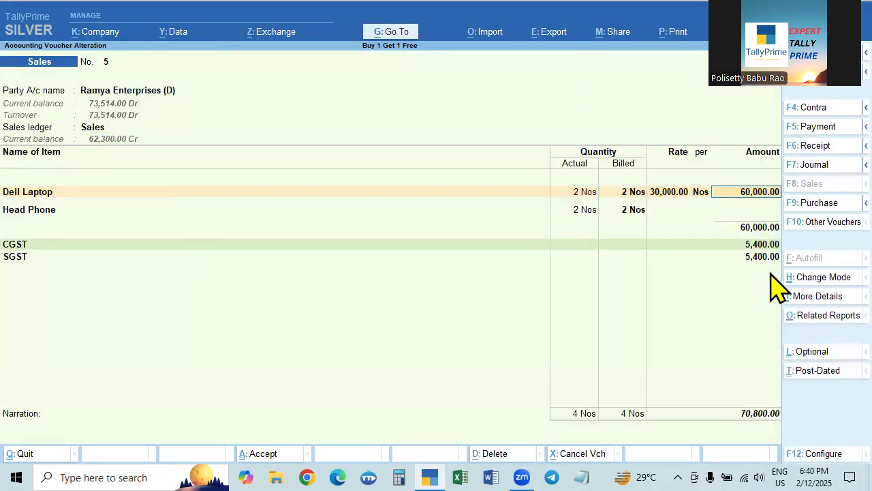
# - Accept the Dell Laptop and Head Phone lines and the CGST and SGST ledger entries of the voucher
pyautogui.press('Return')
pyautogui.press('Return')
pyautogui.press('Return')
pyautogui.press('Return')
pyautogui.press('Return')
pyautogui.press('Return')
pyautogui.press('Return')
pyautogui.press('Return')
pyautogui.press('Return')
pyautogui.press('Return')
pyautogui.press('Return')
pyautogui.press('Return')
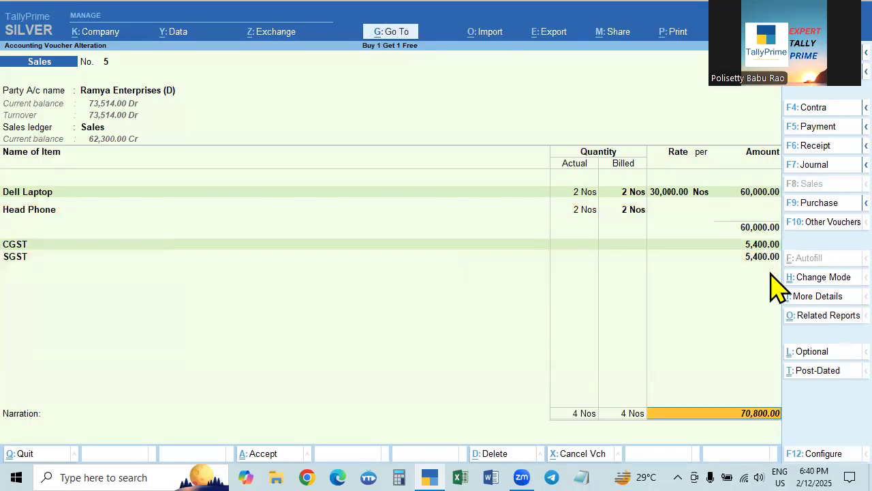
# - Finish the remaining tax and narration entries and save the altered Dell Laptop and Head Phone sales voucher
pyautogui.press('Return')
pyautogui.press('Return')
pyautogui.press('Return')
pyautogui.press('Return')
pyautogui.press('Return')
pyautogui.press('Return')
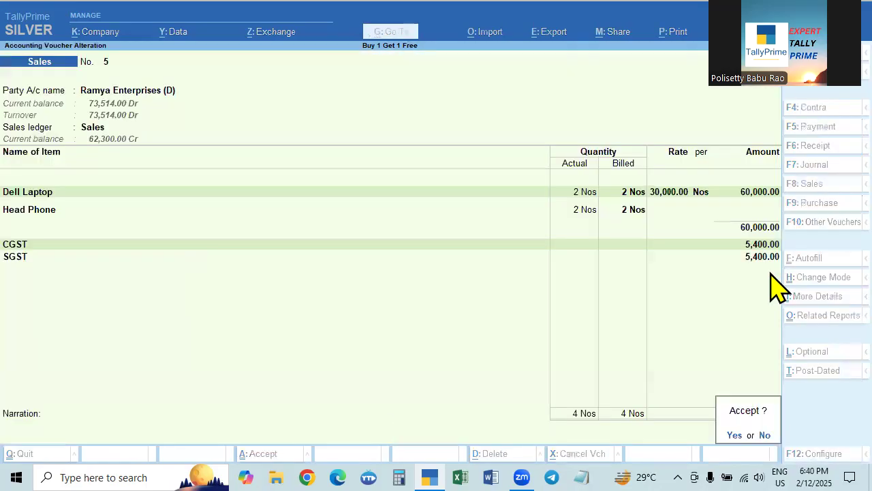
pyautogui.press('Return')
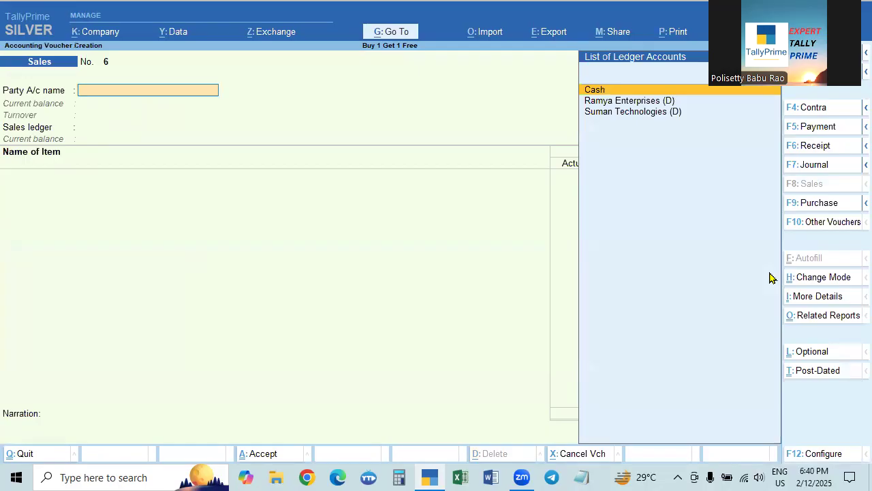
# - Look back at the saved sales voucher, leave voucher entry and display the Day Book
pyautogui.press('pageup')
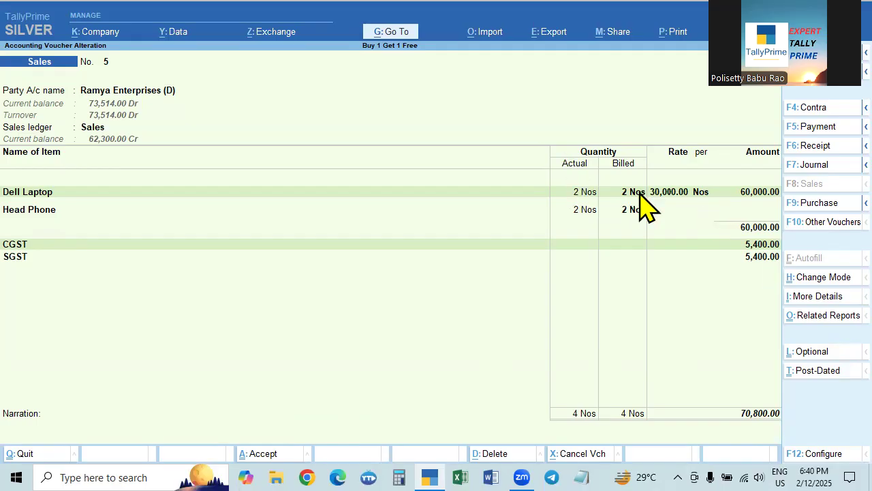
pyautogui.press('Return')
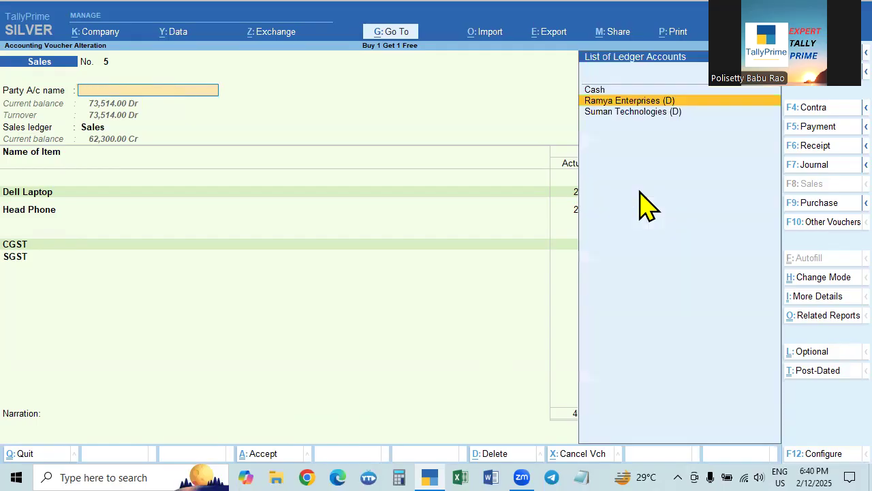
pyautogui.press('Escape')
pyautogui.press('Return')
pyautogui.press('Escape')
pyautogui.press('Down')
pyautogui.press('Return')
pyautogui.press('F2')
pyautogui.press('space')
pyautogui.press('Return')
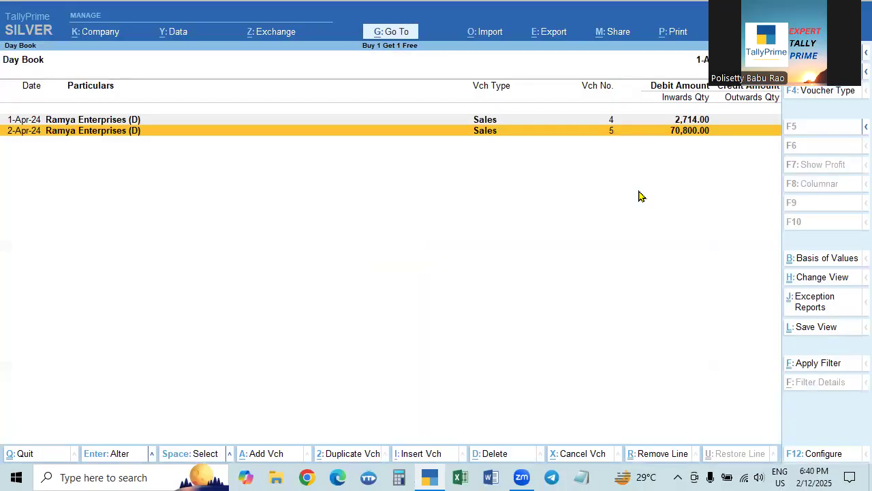
# - Open sales vouchers 5 and 4 from the Day Book one after the other and compare their actual and billed quantities
pyautogui.press('Return')
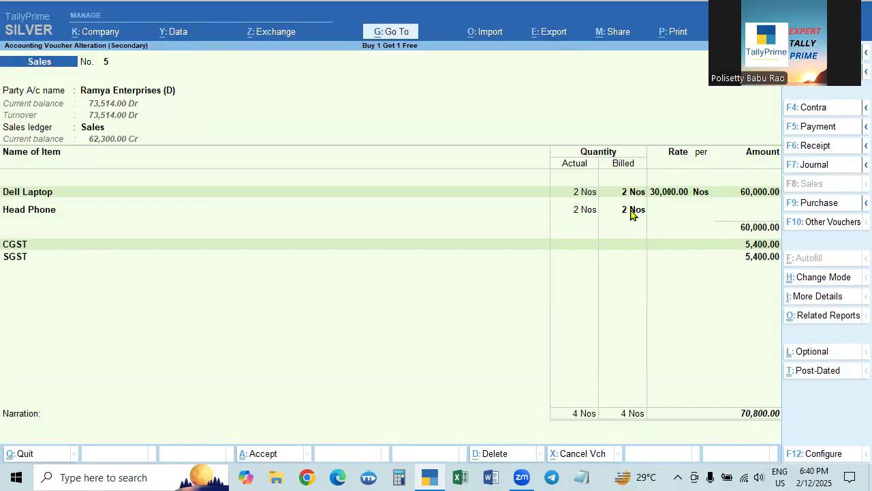
pyautogui.press('Escape')
pyautogui.press('y')
pyautogui.press('Up')
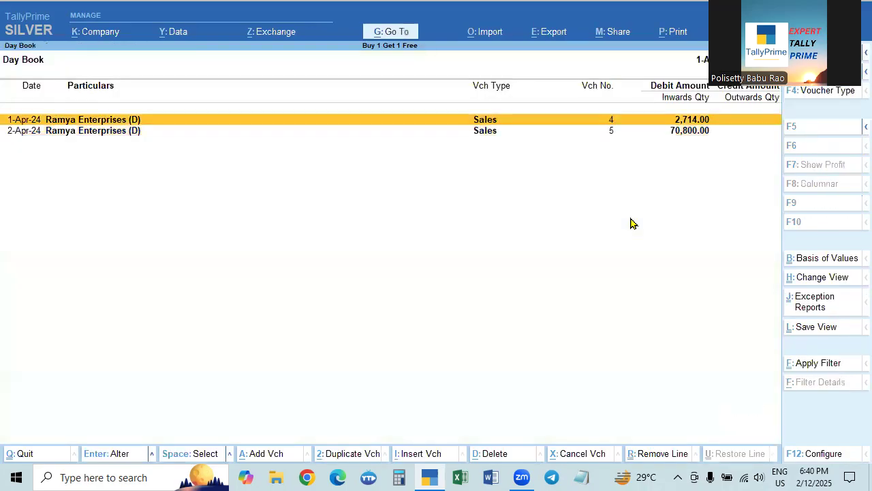
pyautogui.press('Return')
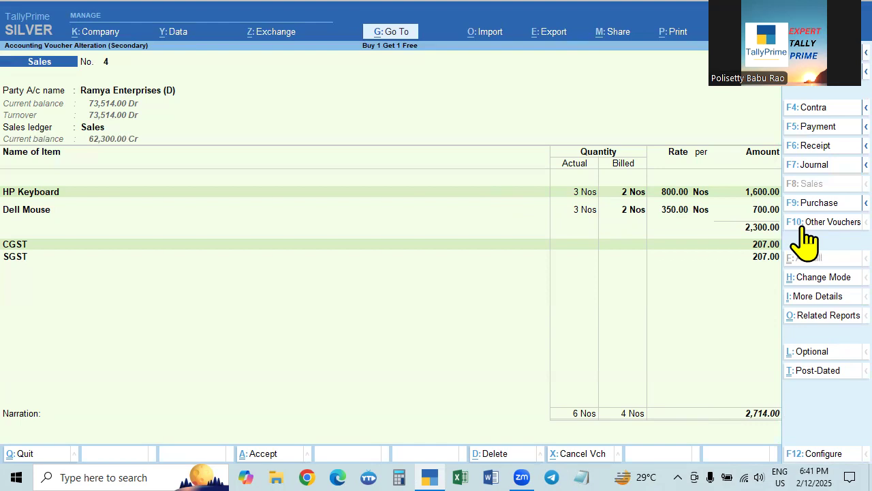
pyautogui.press('Escape')
pyautogui.press('y')
# - Reopen sales voucher 5, go through the Head Phone line's quantities and blank rate, and save the voucher again
pyautogui.press('Down')
pyautogui.press('Return')
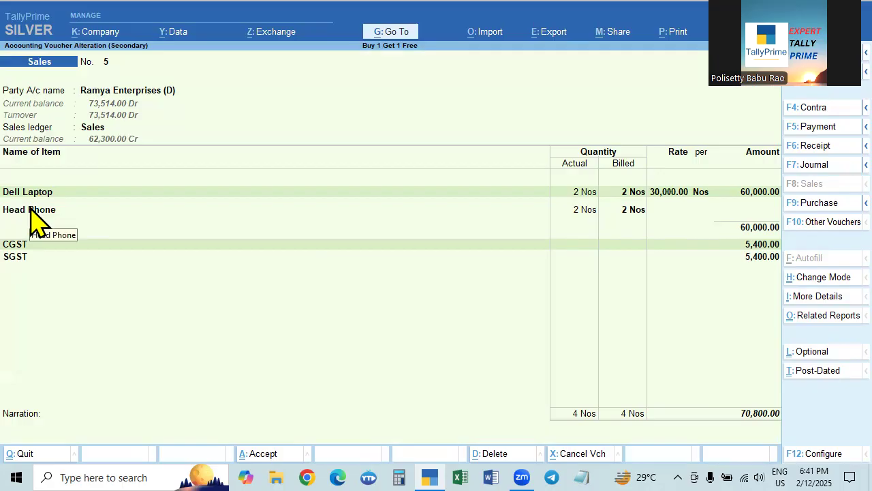
pyautogui.click(578, 214)
pyautogui.click(627, 209)
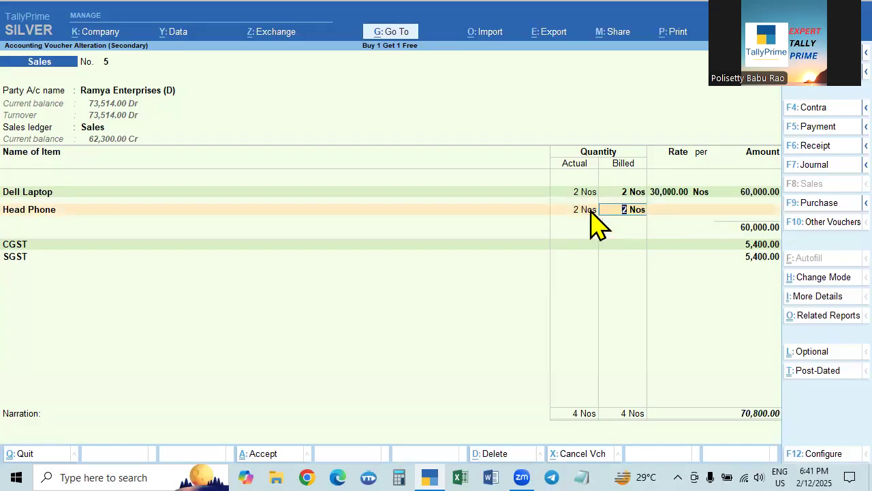
pyautogui.click(669, 210)
pyautogui.press('Return')
pyautogui.press('Return')
pyautogui.press('Return')
pyautogui.press('Return')
pyautogui.press('Return')
pyautogui.press('Return')
pyautogui.press('Return')
pyautogui.press('Return')
pyautogui.press('Return')
pyautogui.press('Return')
pyautogui.press('Return')
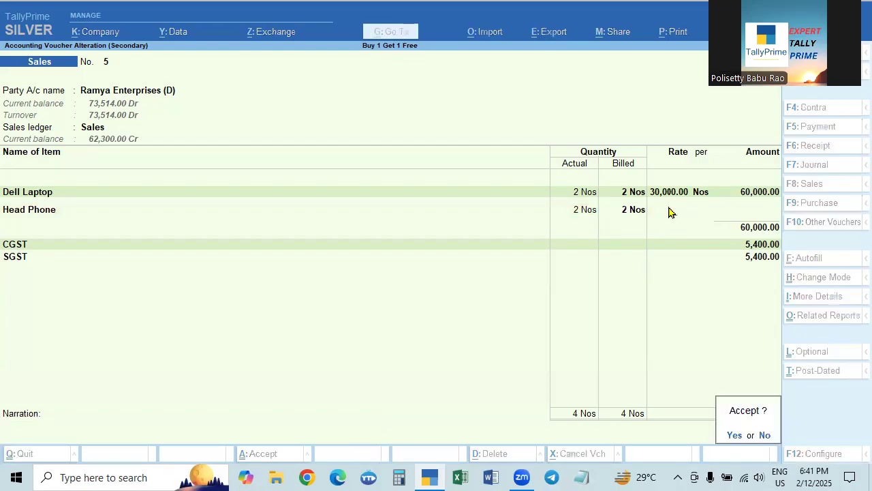
pyautogui.press('Return')
pyautogui.press('Return')
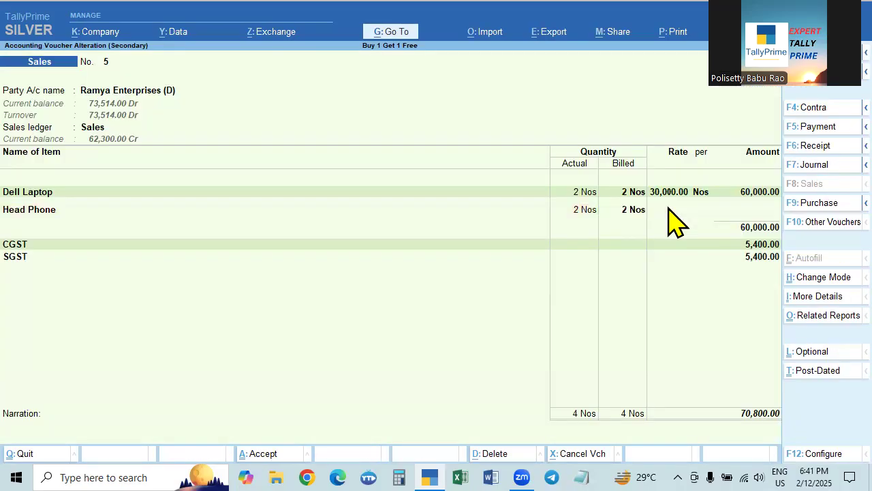
# - Reopen sales voucher 5, preview its printed tax invoice, enlarge it to examine the item lines, and close the preview
pyautogui.hotkey('alt', 'p')
pyautogui.press('i')
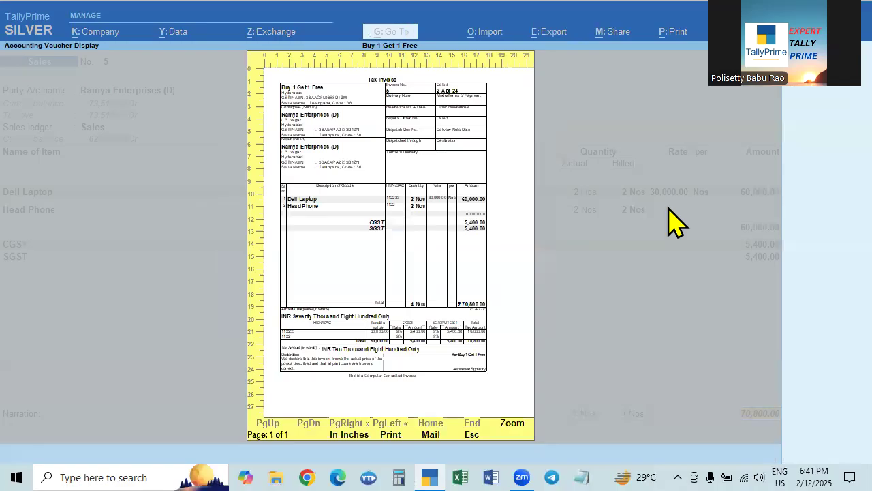
pyautogui.hotkey('alt', 'z')
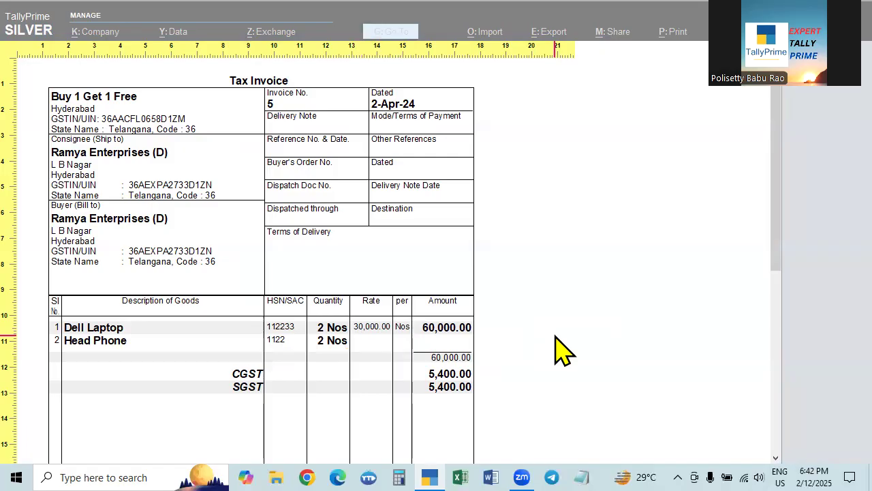
pyautogui.press('Escape')
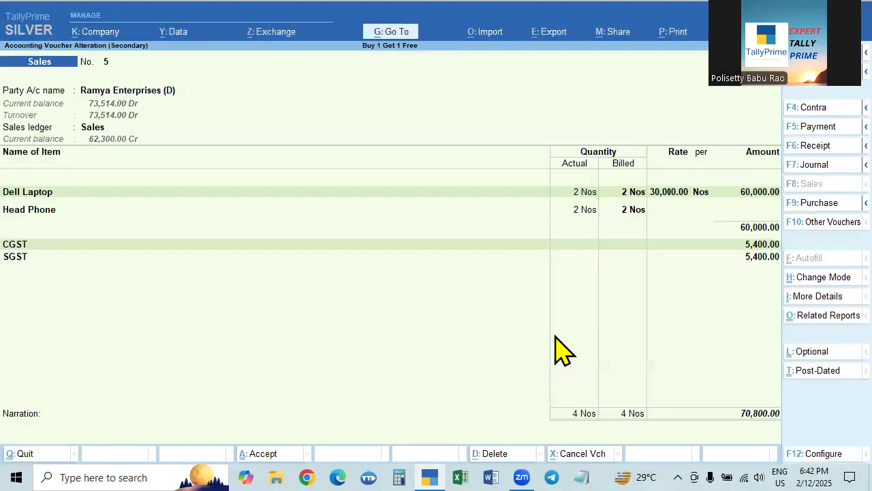
# - Return to the Gateway of Tally, display the Stock Summary and open the monthly summary of Head Phone
pyautogui.press('Escape')
pyautogui.press('Escape')
pyautogui.press('Down')
pyautogui.press('Down')
pyautogui.press('Down')
pyautogui.press('Down')
pyautogui.press('Down')
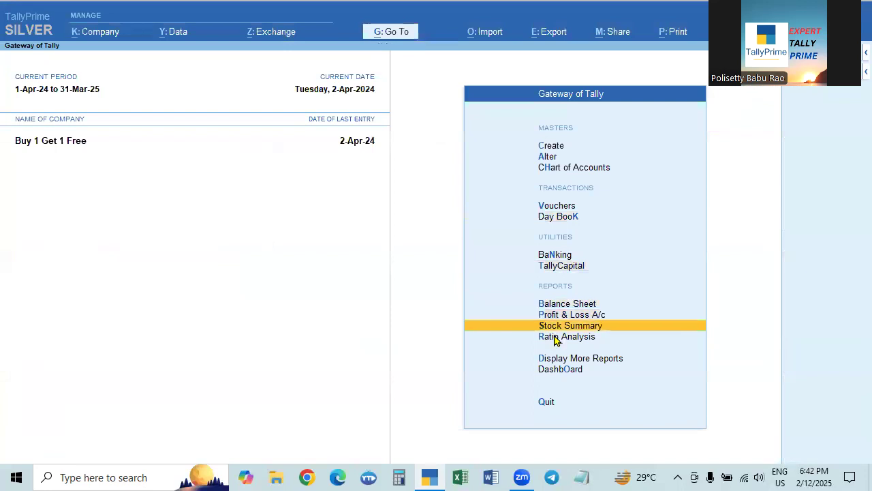
pyautogui.press('Return')
pyautogui.press('Down')
pyautogui.press('Down')
pyautogui.press('Down')
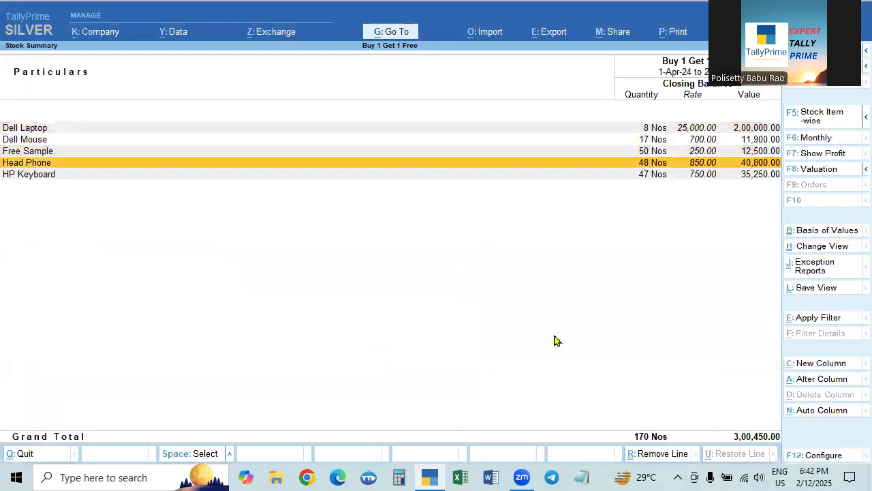
pyautogui.press('Return')
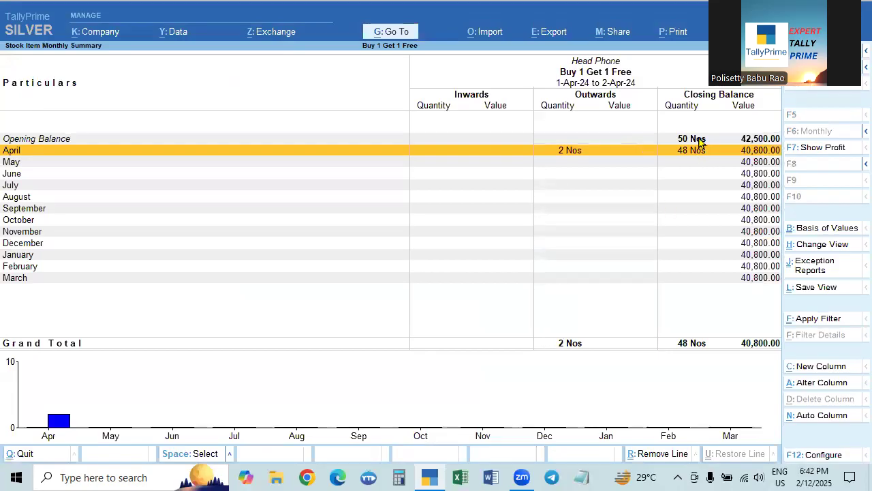
# - Check the Head Phone monthly summary once more from the Stock Summary and return to the Gateway of Tally
pyautogui.press('Escape')
pyautogui.press('Up')
pyautogui.press('Down')
pyautogui.press('Return')
pyautogui.press('Escape')
pyautogui.press('Escape')
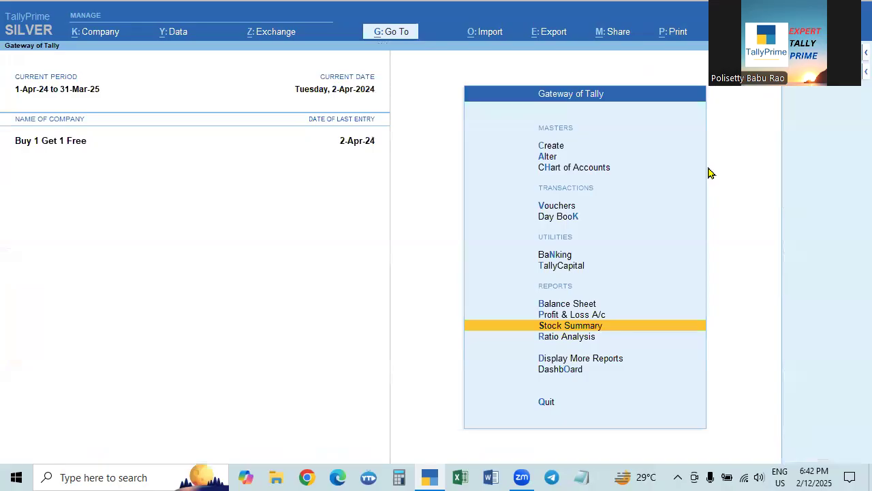
pyautogui.press('Escape')
pyautogui.press('n')
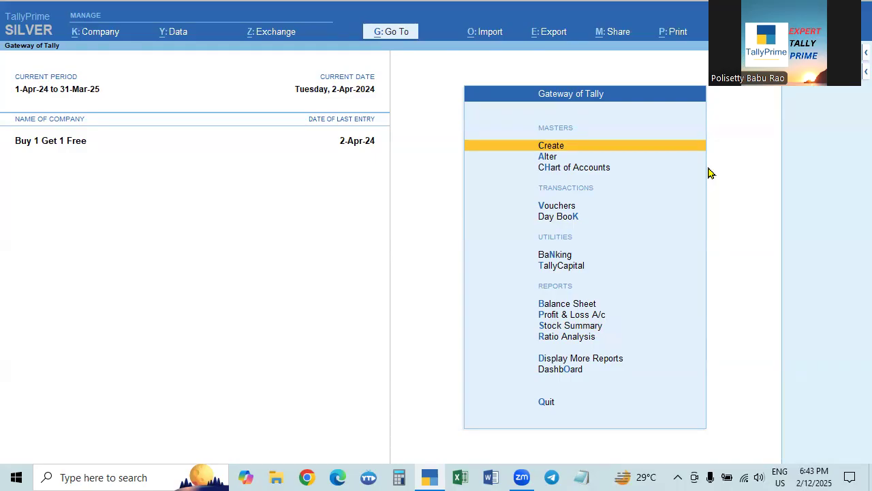
# - Start a new sales voucher and select Suman Technologies (D) as the party account
pyautogui.press('Down')
pyautogui.press('Down')
pyautogui.press('Down')
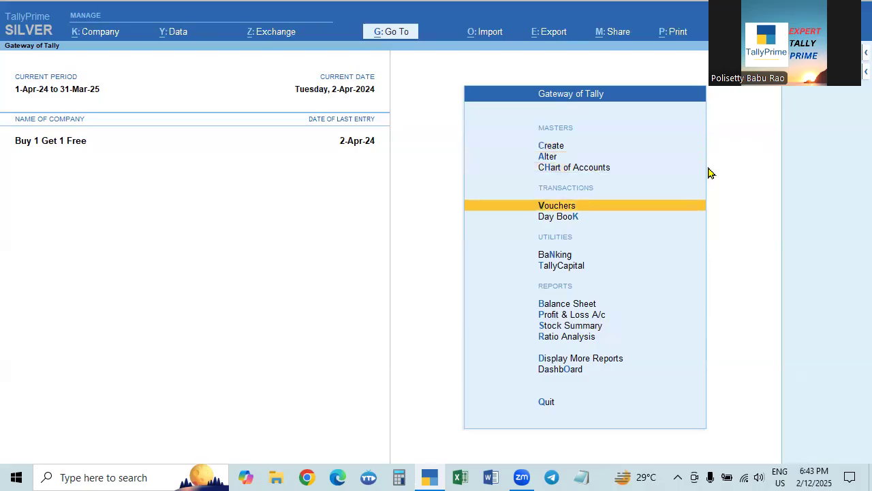
pyautogui.press('Down')
pyautogui.press('Up')
pyautogui.press('Return')
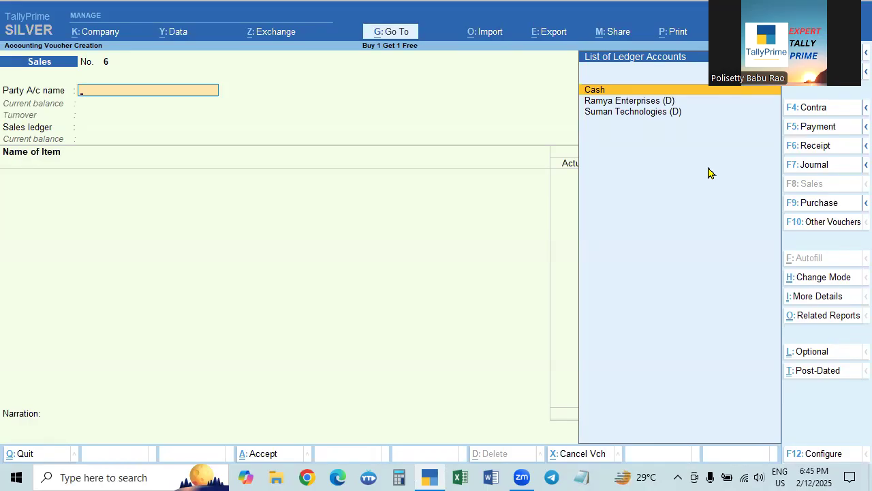
pyautogui.press('Down')
pyautogui.press('Down')
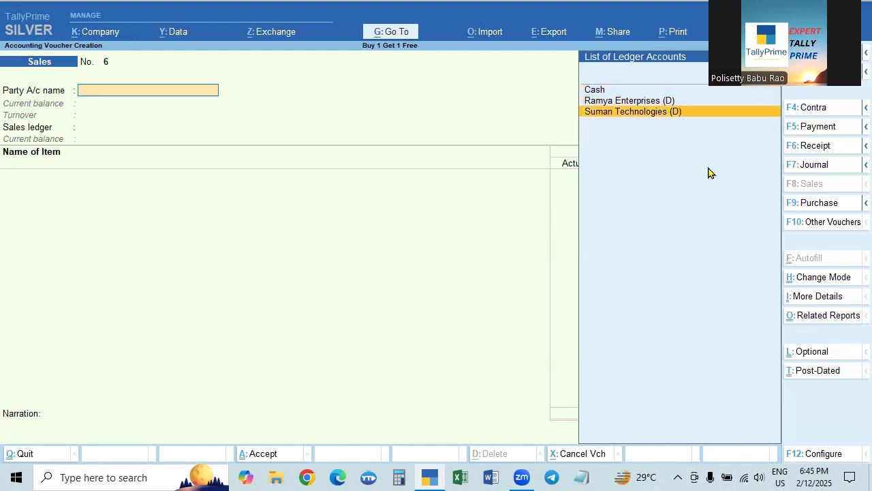
pyautogui.press('Return')
# - Open the Suman Technologies (D) ledger from the voucher to check its details, and close it without editing
pyautogui.press('Escape')
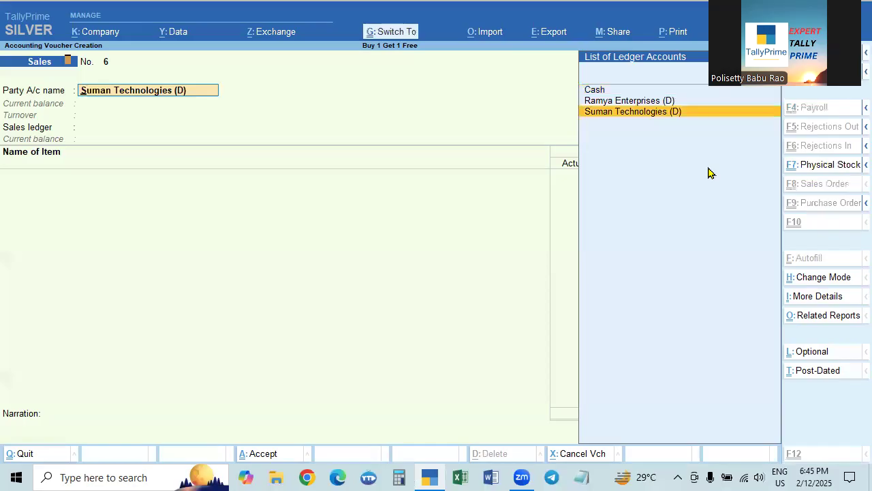
pyautogui.hotkey('ctrl', 'Return')
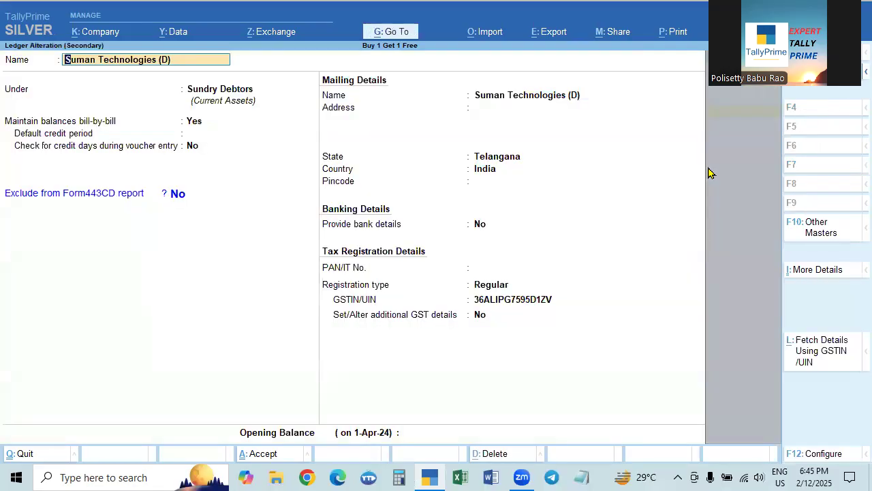
pyautogui.press('Escape')
pyautogui.press('Escape')
pyautogui.press('y')
# - Accept the party, its empty dispatch details and party details, and choose Sales as the sales ledger
pyautogui.press('Return')
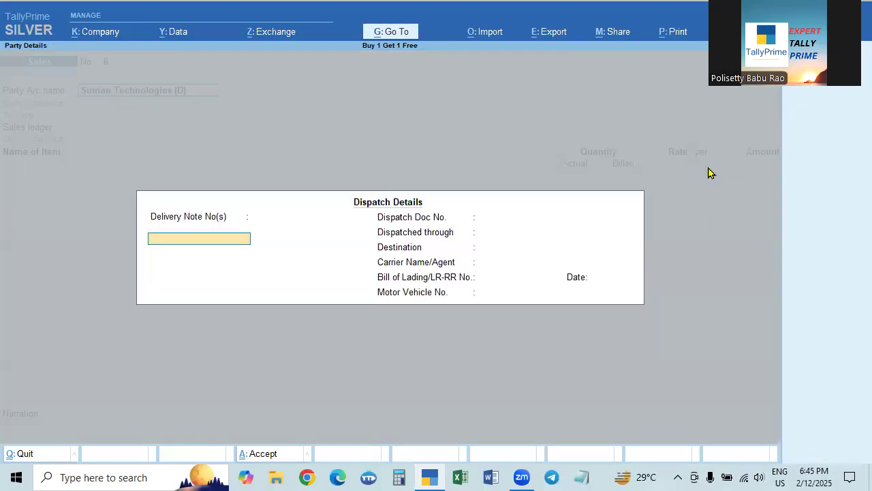
pyautogui.hotkey('ctrl', 'a')
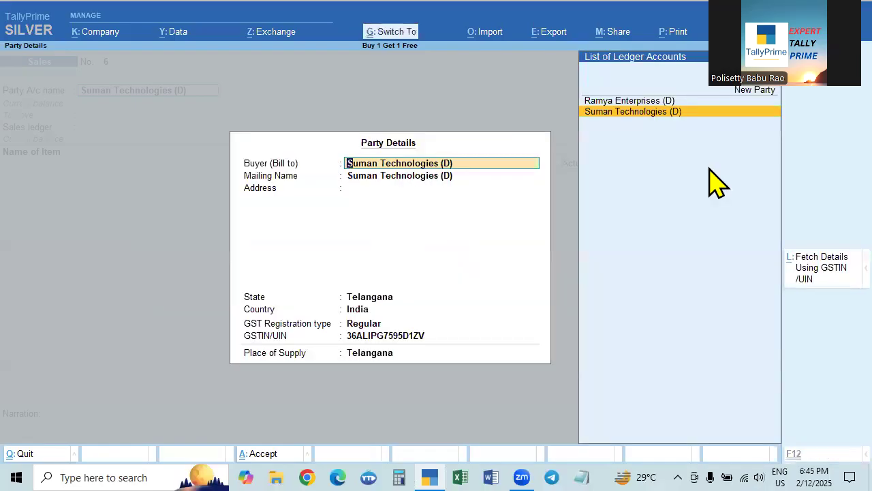
pyautogui.hotkey('ctrl', 'a')
pyautogui.press('Return')
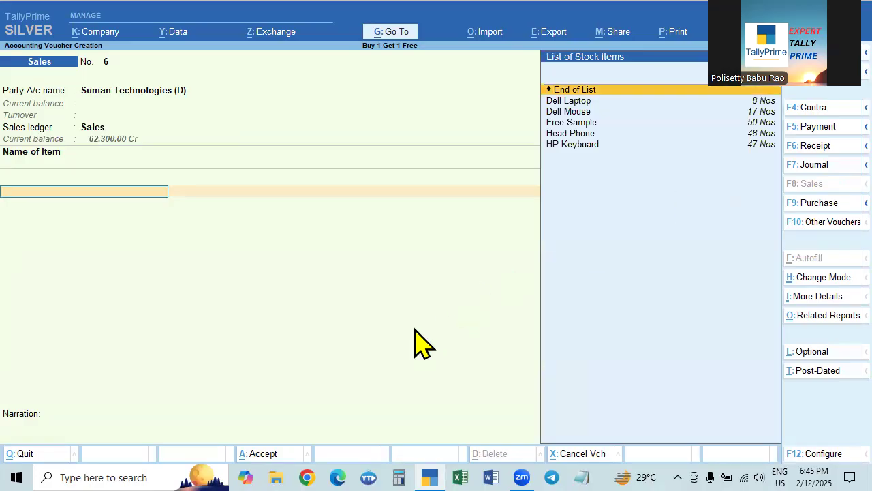
pyautogui.press('BackSpace')
pyautogui.press('Return')
# - Pick the Free Sample stock item for the voucher and rename it as Free Samples
pyautogui.press('Down')
pyautogui.press('Down')
pyautogui.press('Down')
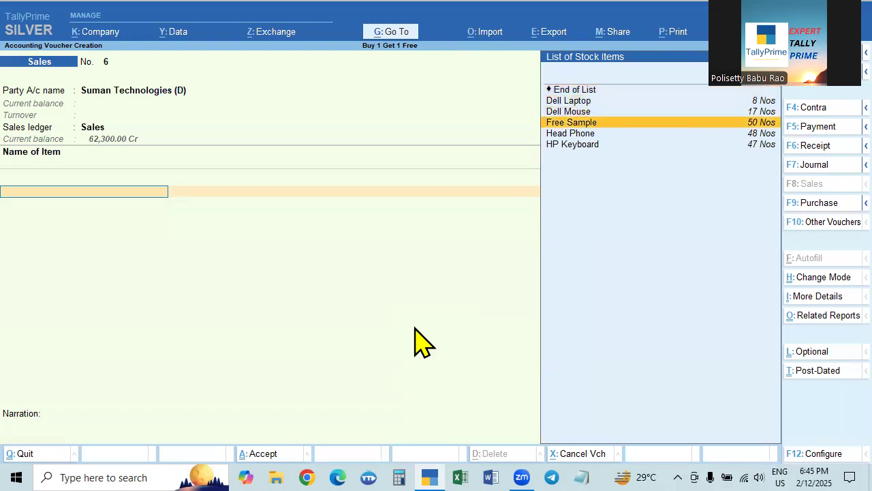
pyautogui.press('Return')
pyautogui.press('BackSpace')
pyautogui.hotkey('ctrl', 'Return')
pyautogui.write('s')
pyautogui.press('Return')
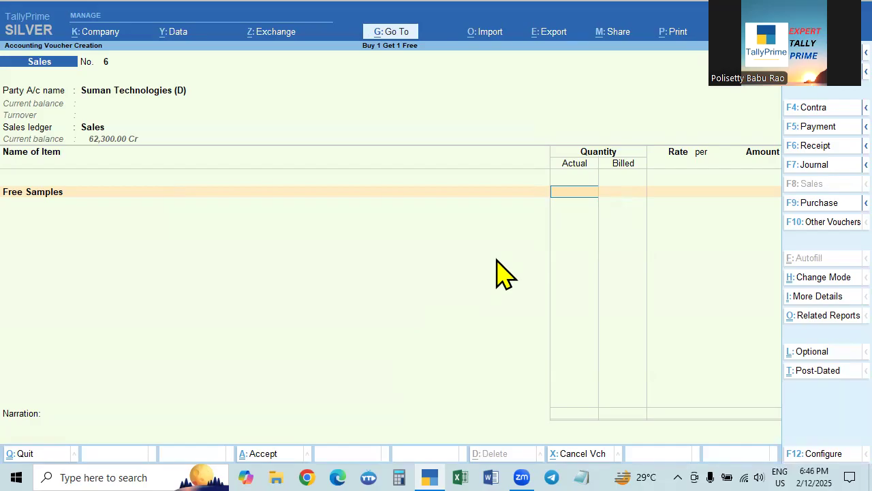
# - Enter 5 Nos as the actual and billed quantity of Free Samples and set the line amount to 2,000 with the rate left blank
pyautogui.write('5')
pyautogui.press('Return')
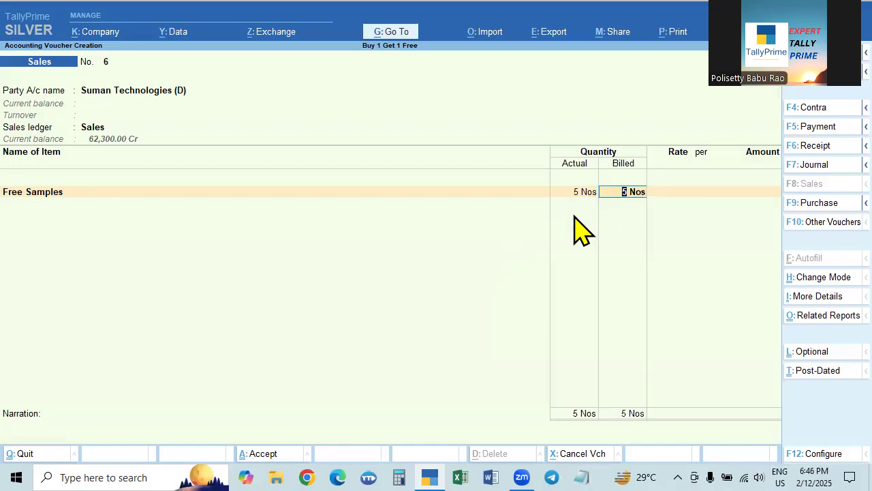
pyautogui.press('Return')
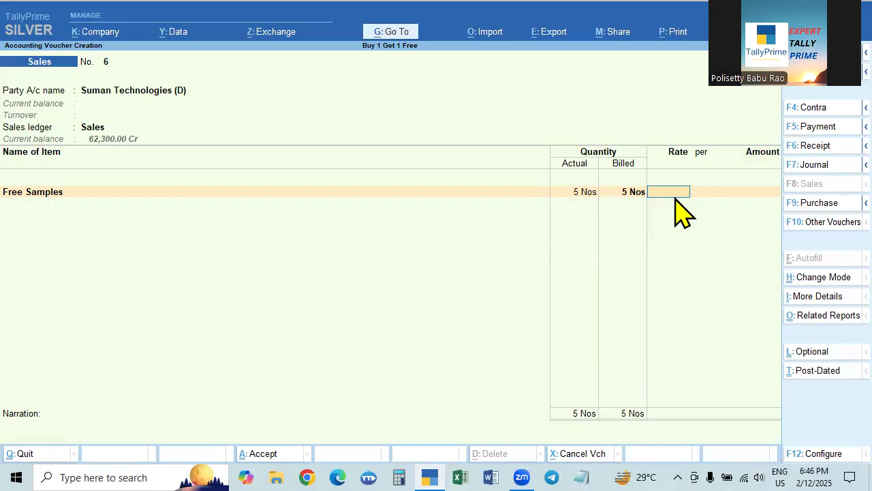
pyautogui.press('Return')
pyautogui.press('Return')
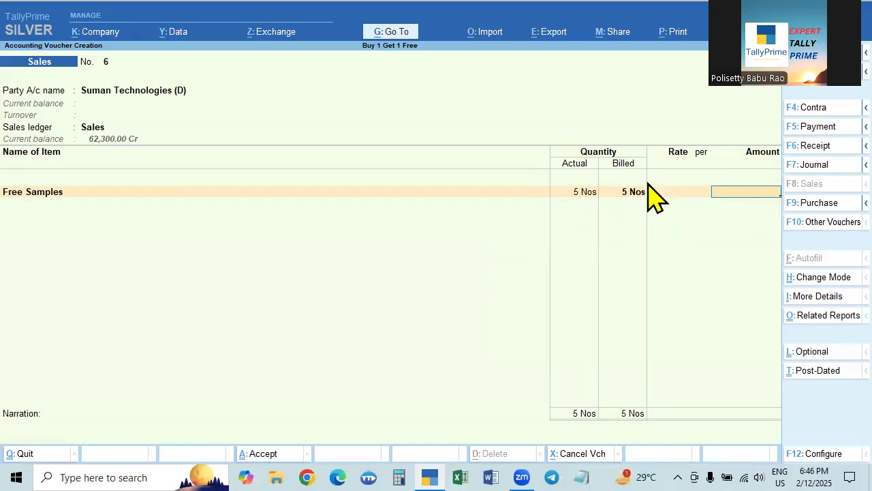
pyautogui.click(676, 199)
pyautogui.press('Return')
pyautogui.press('Return')
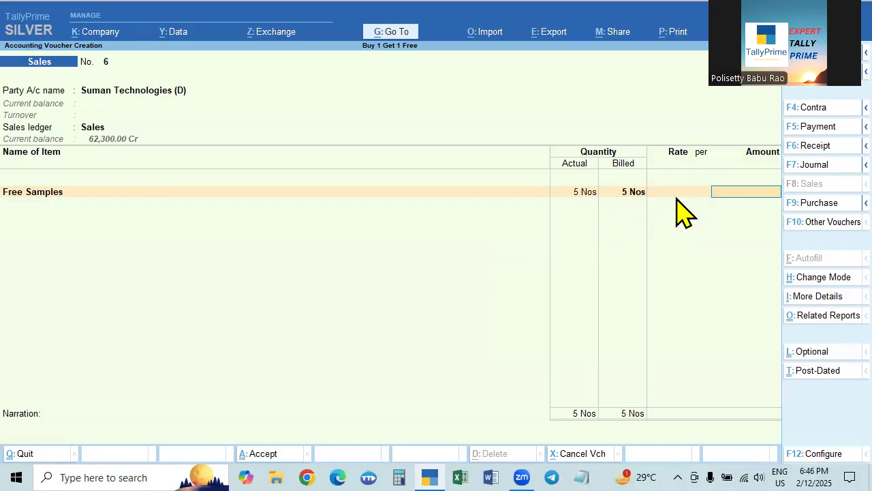
pyautogui.write('2000')
pyautogui.press('Return')
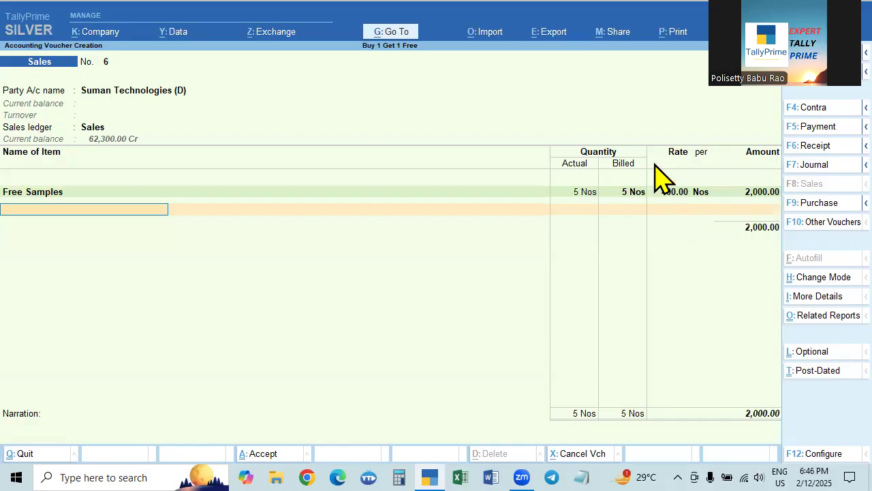
# - Clear the rate and amount of the Free Samples line so it carries no value, and end the item list
pyautogui.click(671, 193)
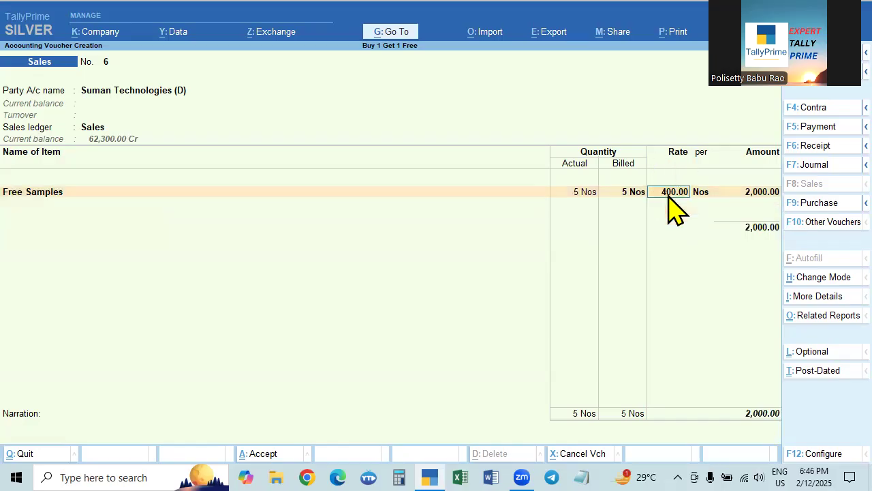
pyautogui.press('BackSpace')
pyautogui.press('Return')
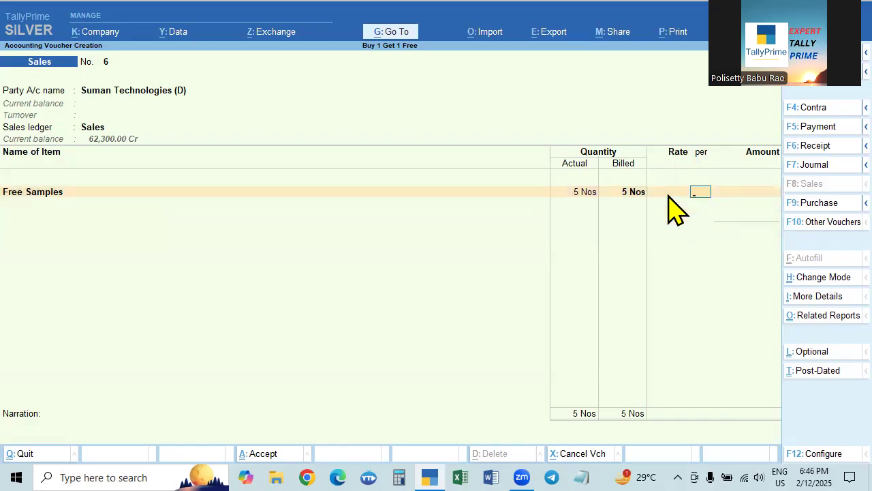
pyautogui.press('Return')
pyautogui.press('Return')
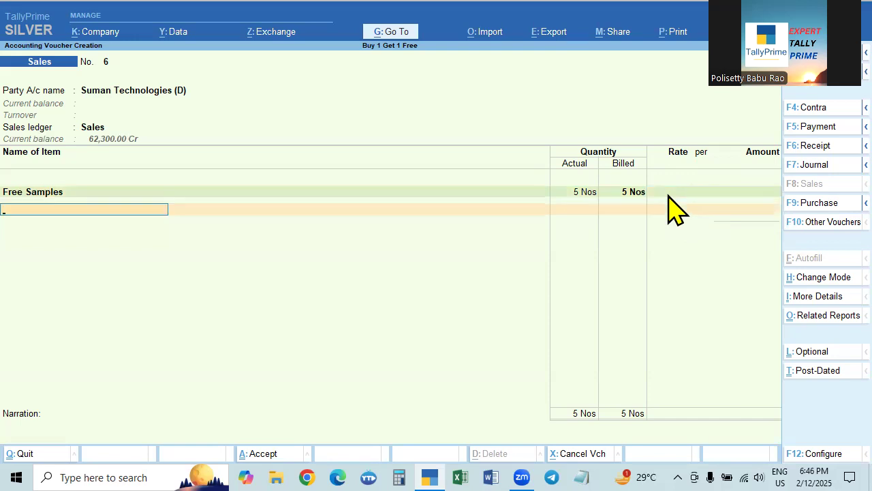
pyautogui.press('Return')
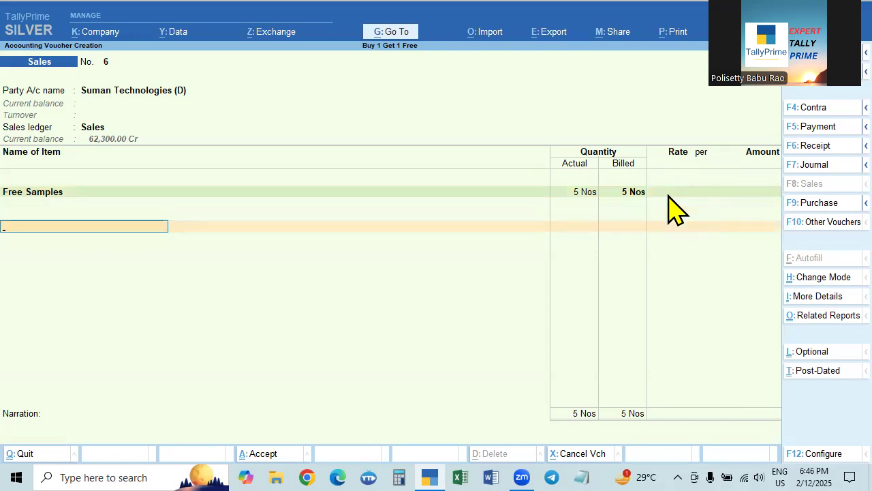
# - Add the CGST and SGST ledgers below the item with their amounts left blank
pyautogui.write('cg')
pyautogui.press('Return')
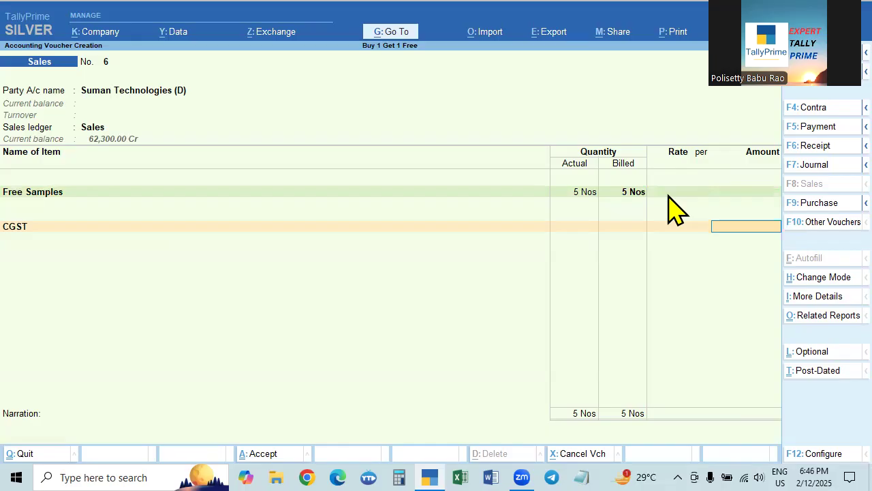
pyautogui.press('Return')
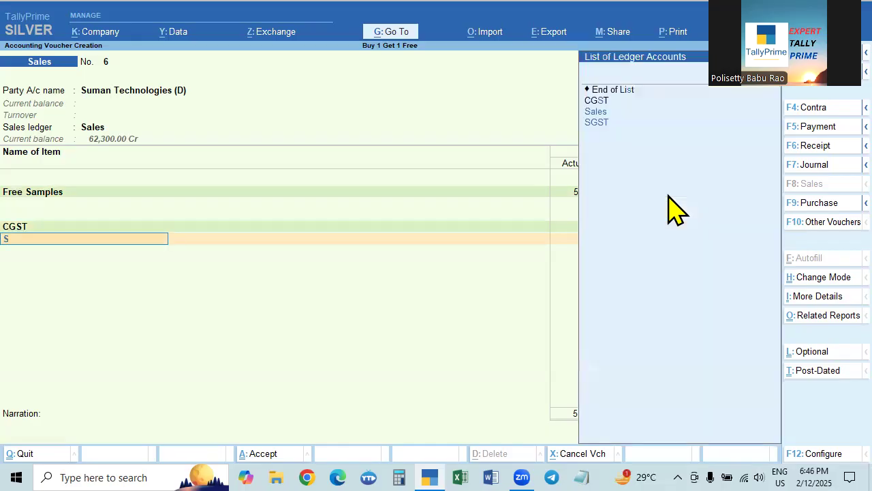
pyautogui.write('sg')
pyautogui.press('Return')
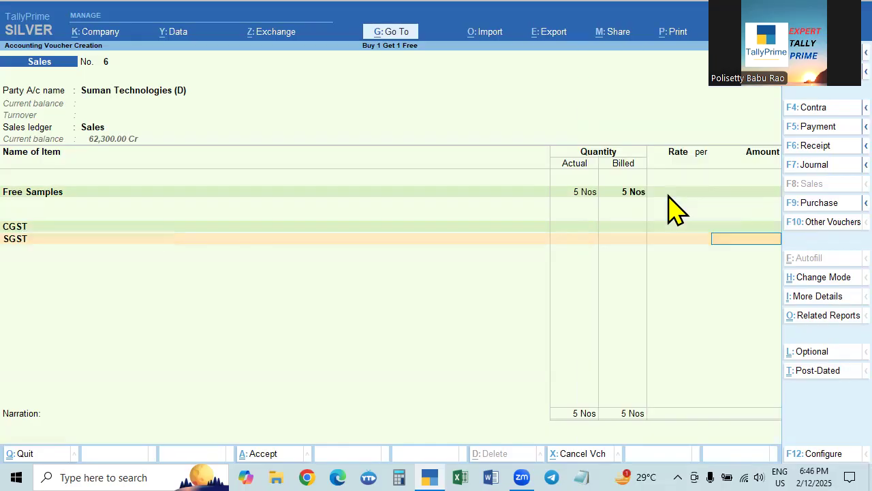
pyautogui.press('Return')
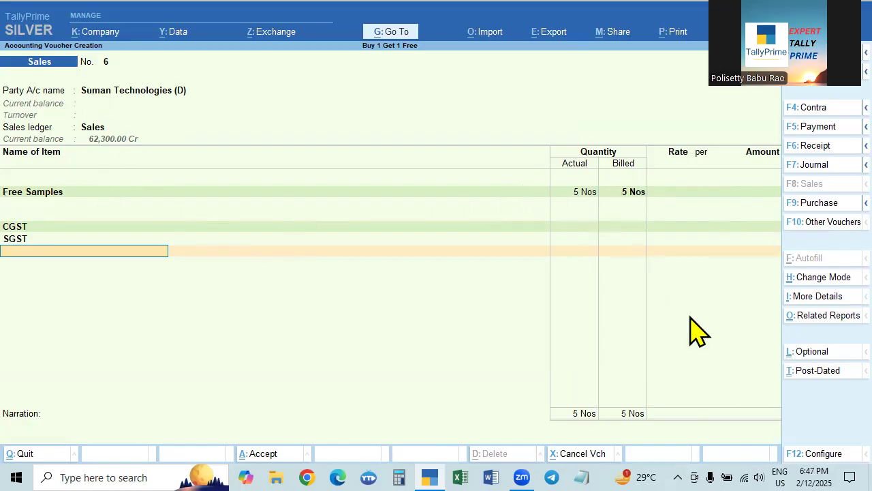
# - Save the sales voucher with an empty narration and briefly bring the saved entry back up to check it
pyautogui.press('Return')
pyautogui.press('Return')
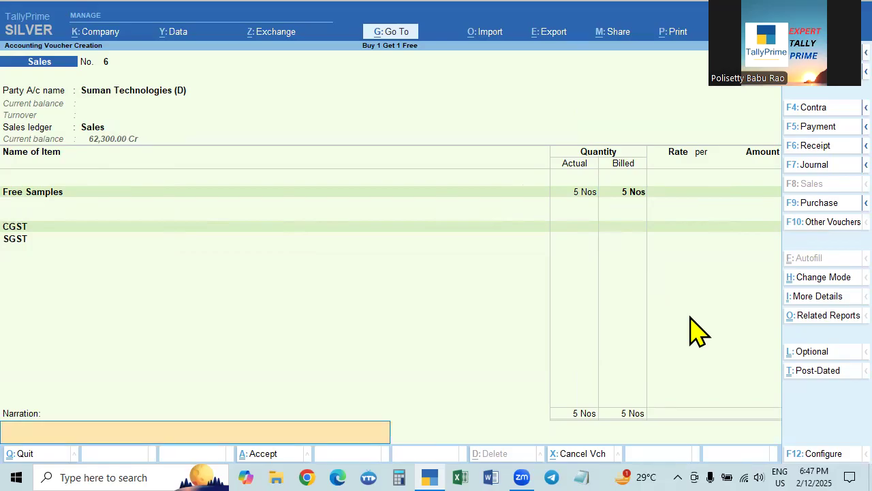
pyautogui.press('Return')
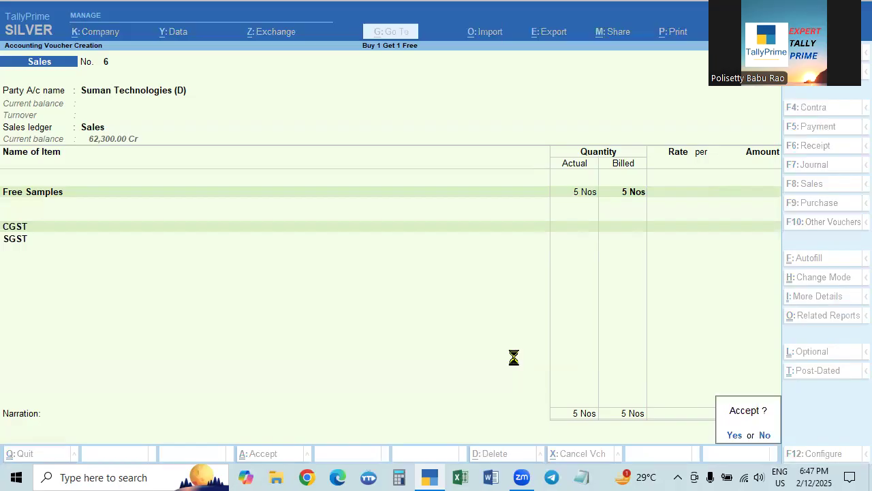
pyautogui.press('pageup')
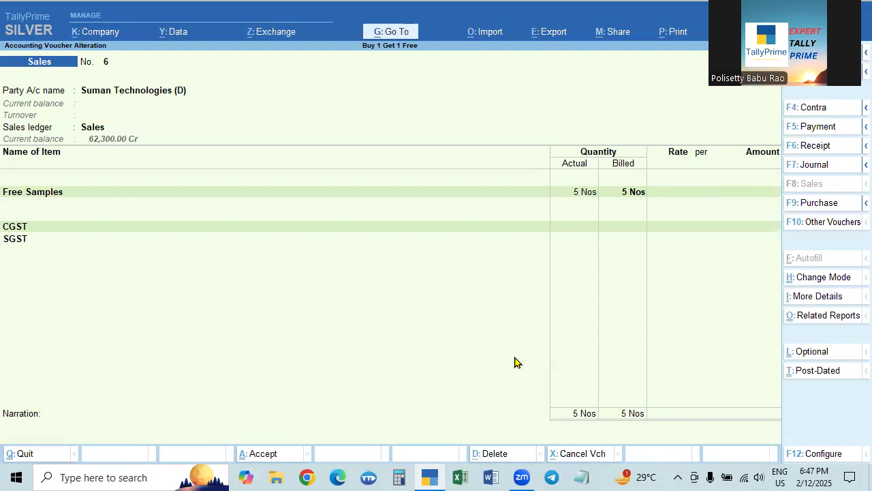
pyautogui.press('pagedown')
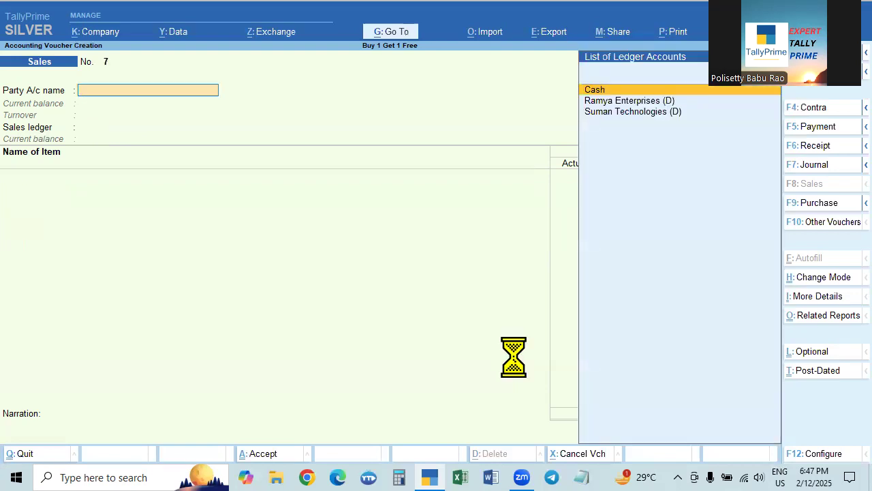
# - Leave voucher entry and open the Suman Technologies (D) sales voucher from the Day Book
pyautogui.press('Down')
pyautogui.press('Down')
pyautogui.press('Escape')
pyautogui.press('Down')
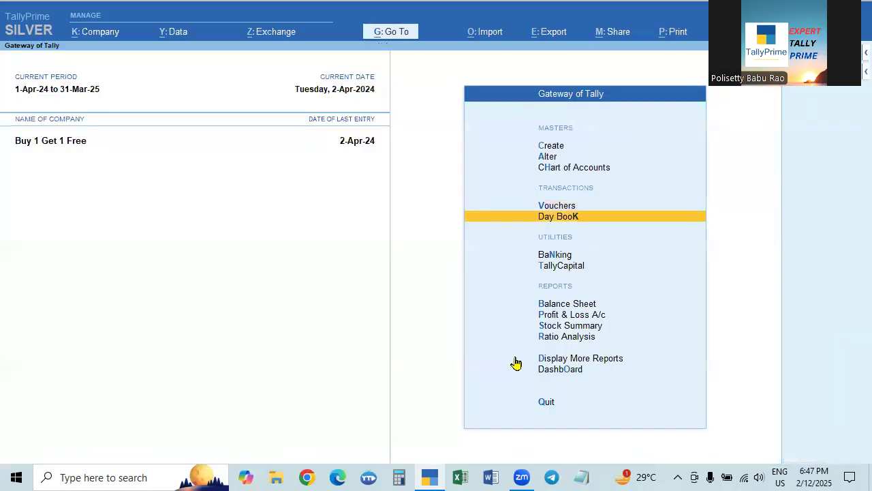
pyautogui.press('Return')
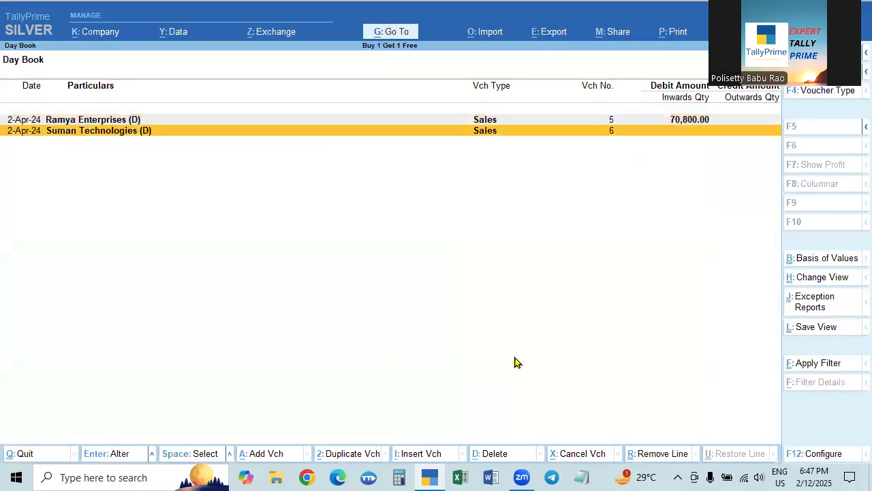
pyautogui.press('Return')
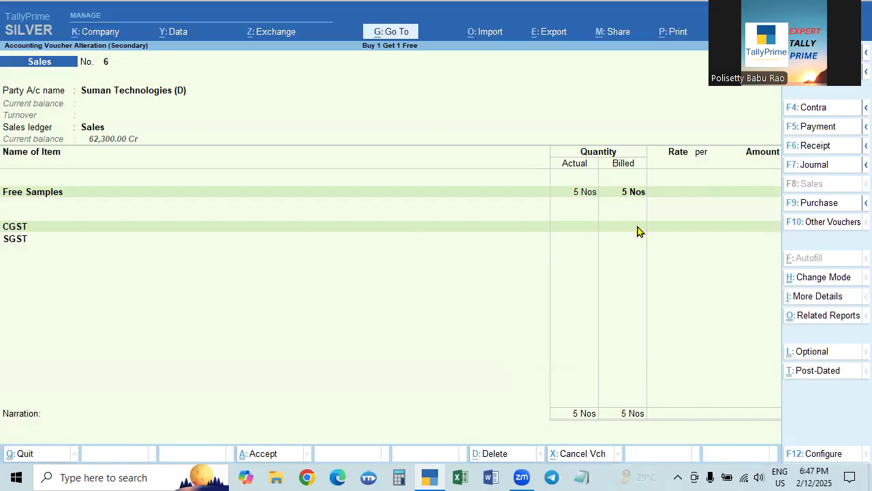
# - Preview the voucher's Tax Invoice printout and zoom in on it
pyautogui.press('ctrl')
pyautogui.press('ctrl')
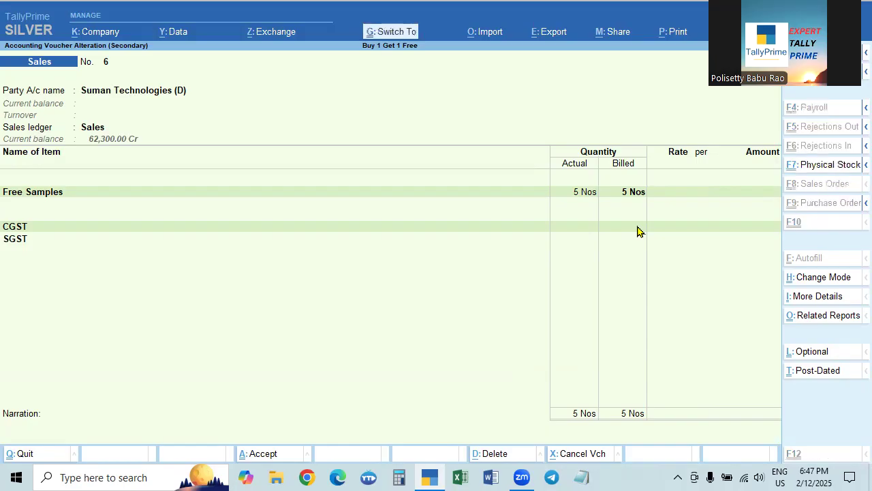
pyautogui.hotkey('ctrl', 'p')
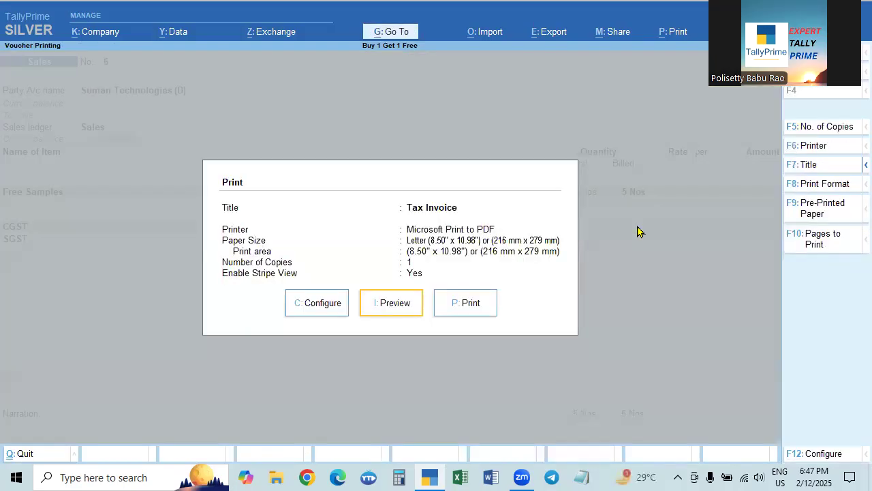
pyautogui.click(396, 310)
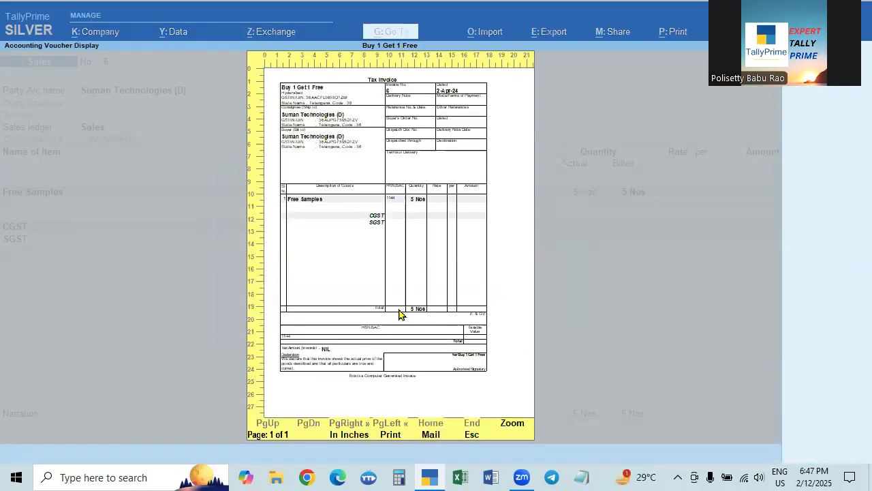
pyautogui.click(505, 424)
# - Examine the invoice preview's item quantity, rate, amount, tax lines and totals, and close the preview without printing
pyautogui.scroll(-1, 382, 362)
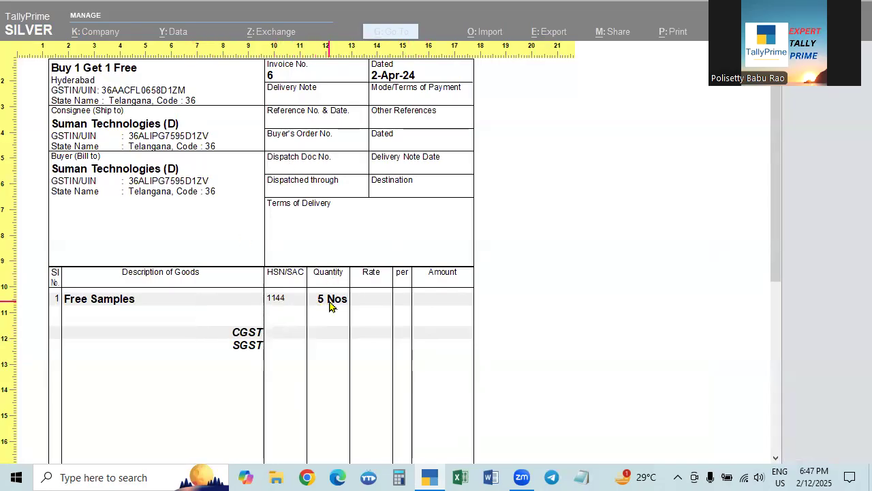
pyautogui.scroll(-5, 446, 306)
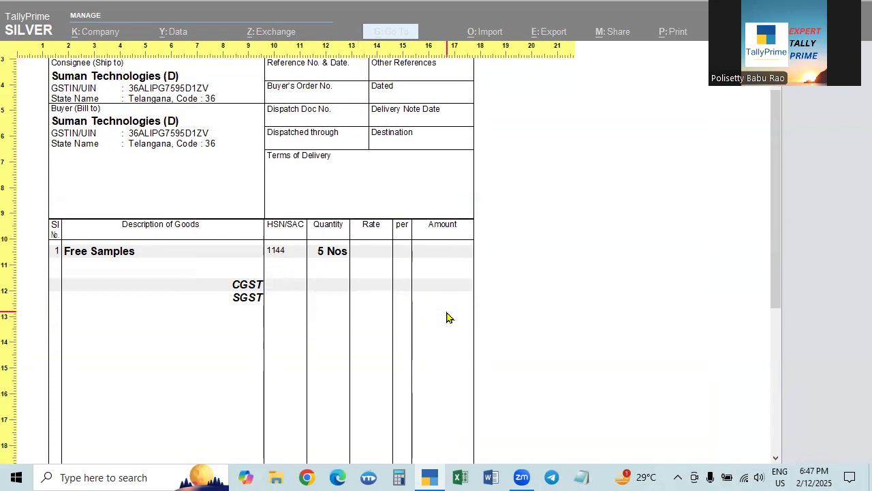
pyautogui.scroll(-2, 446, 364)
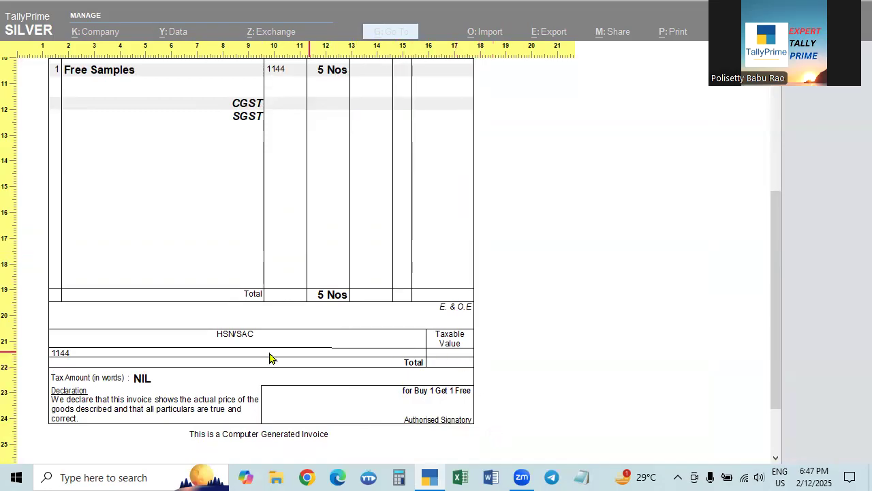
pyautogui.scroll(6, 551, 373)
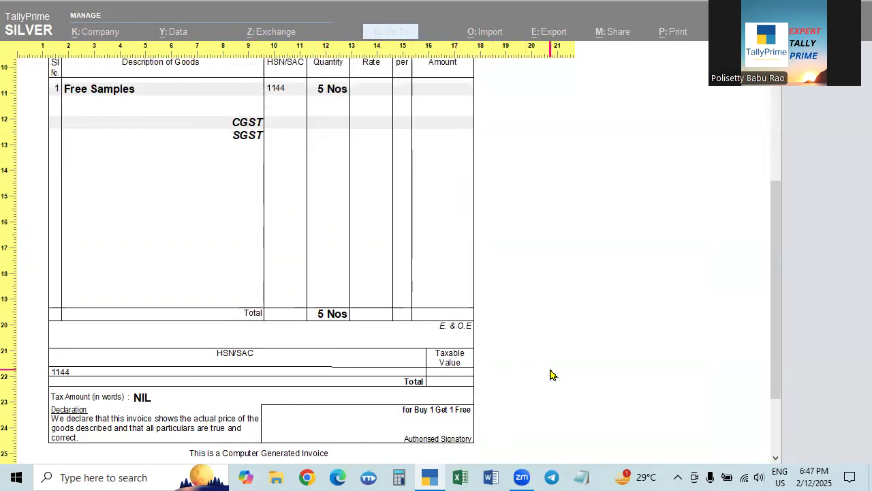
pyautogui.scroll(2, 533, 405)
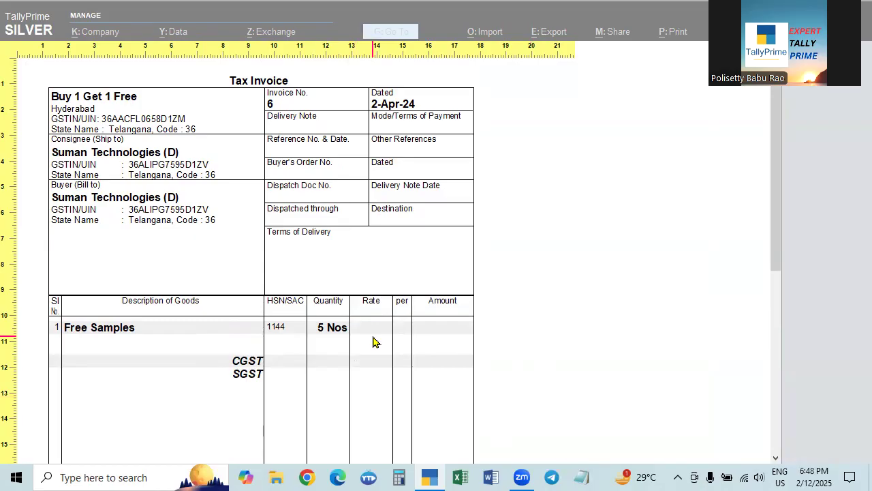
pyautogui.press('Escape')
pyautogui.press('Escape')
pyautogui.press('Escape')
pyautogui.press('Escape')
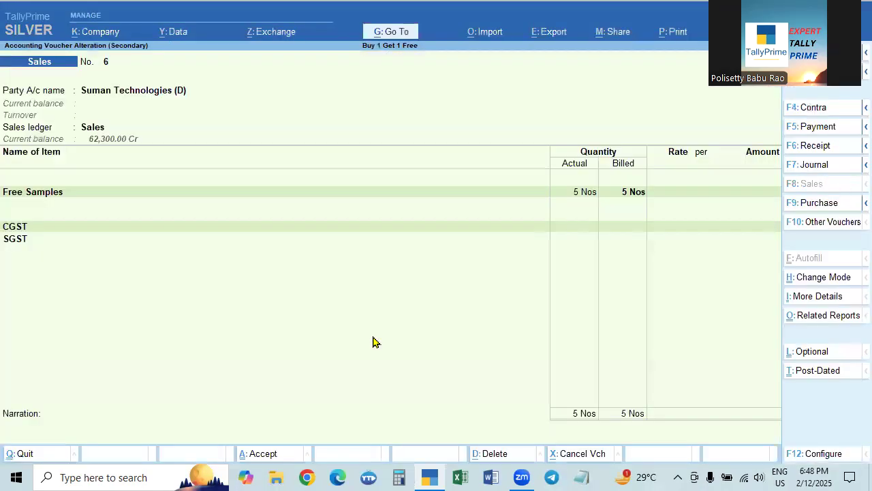
# - Leave the voucher and the Day Book, and open the Stock Summary report
pyautogui.press('y')
pyautogui.press('Escape')
pyautogui.press('Down')
pyautogui.press('Down')
pyautogui.press('Down')
pyautogui.press('Down')
pyautogui.press('Down')
pyautogui.press('Return')
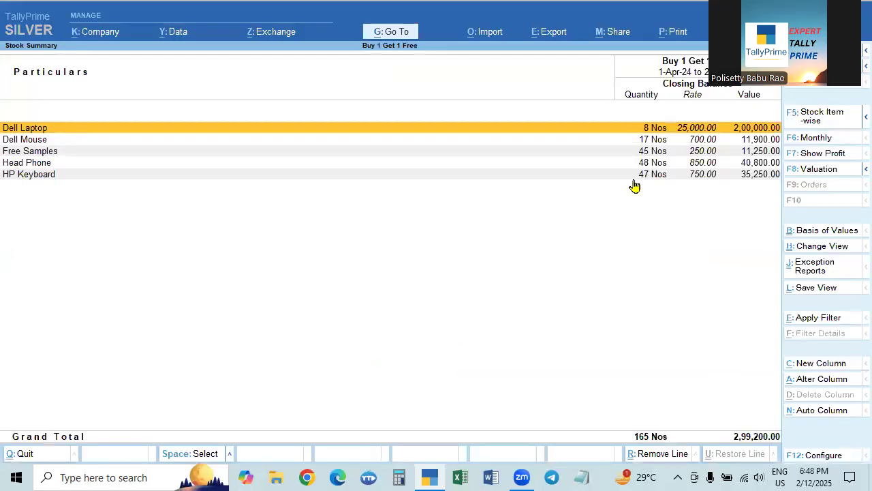
# - Check the monthly inward, outward and closing quantities of Free Samples, and return to the Gateway of Tally
pyautogui.click(42, 151)
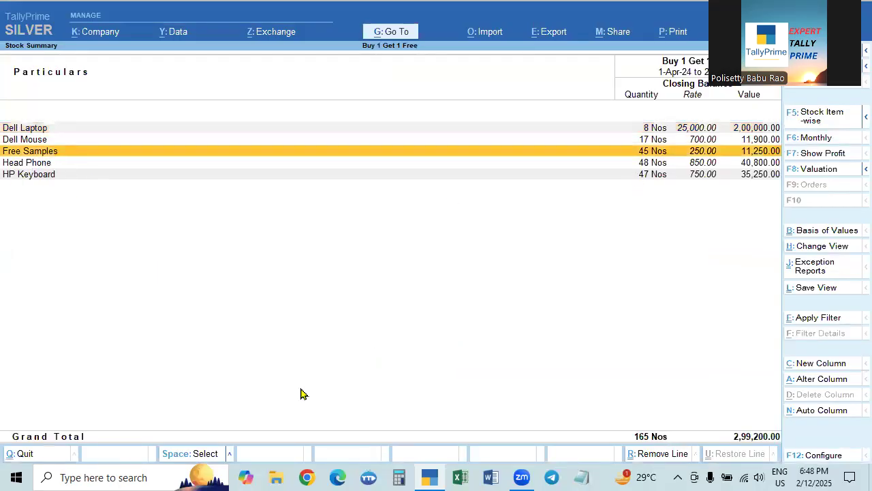
pyautogui.press('Return')
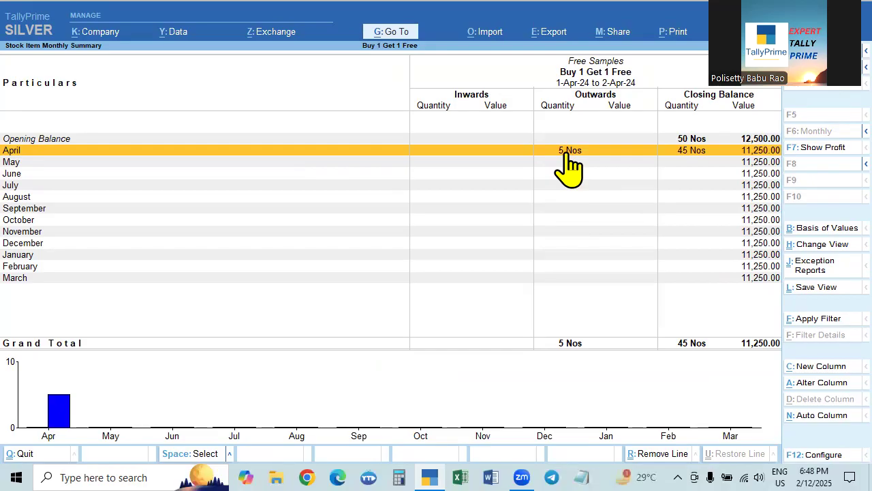
pyautogui.press('Escape')
pyautogui.press('Escape')
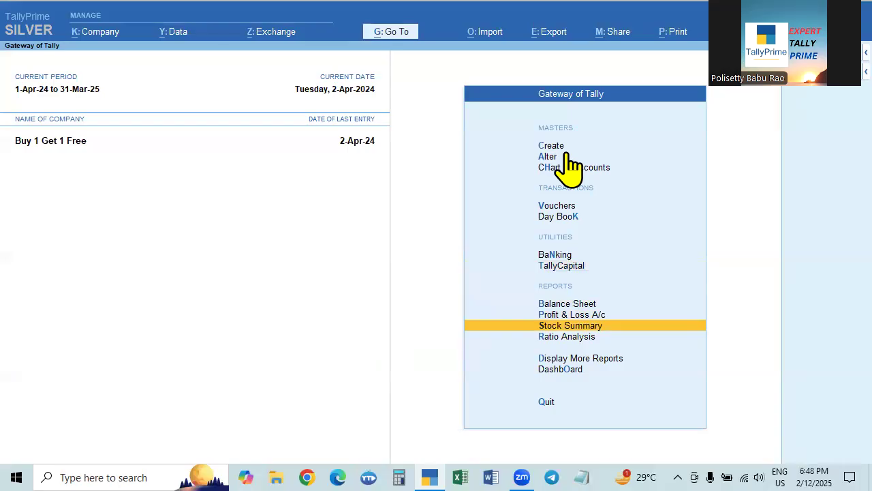